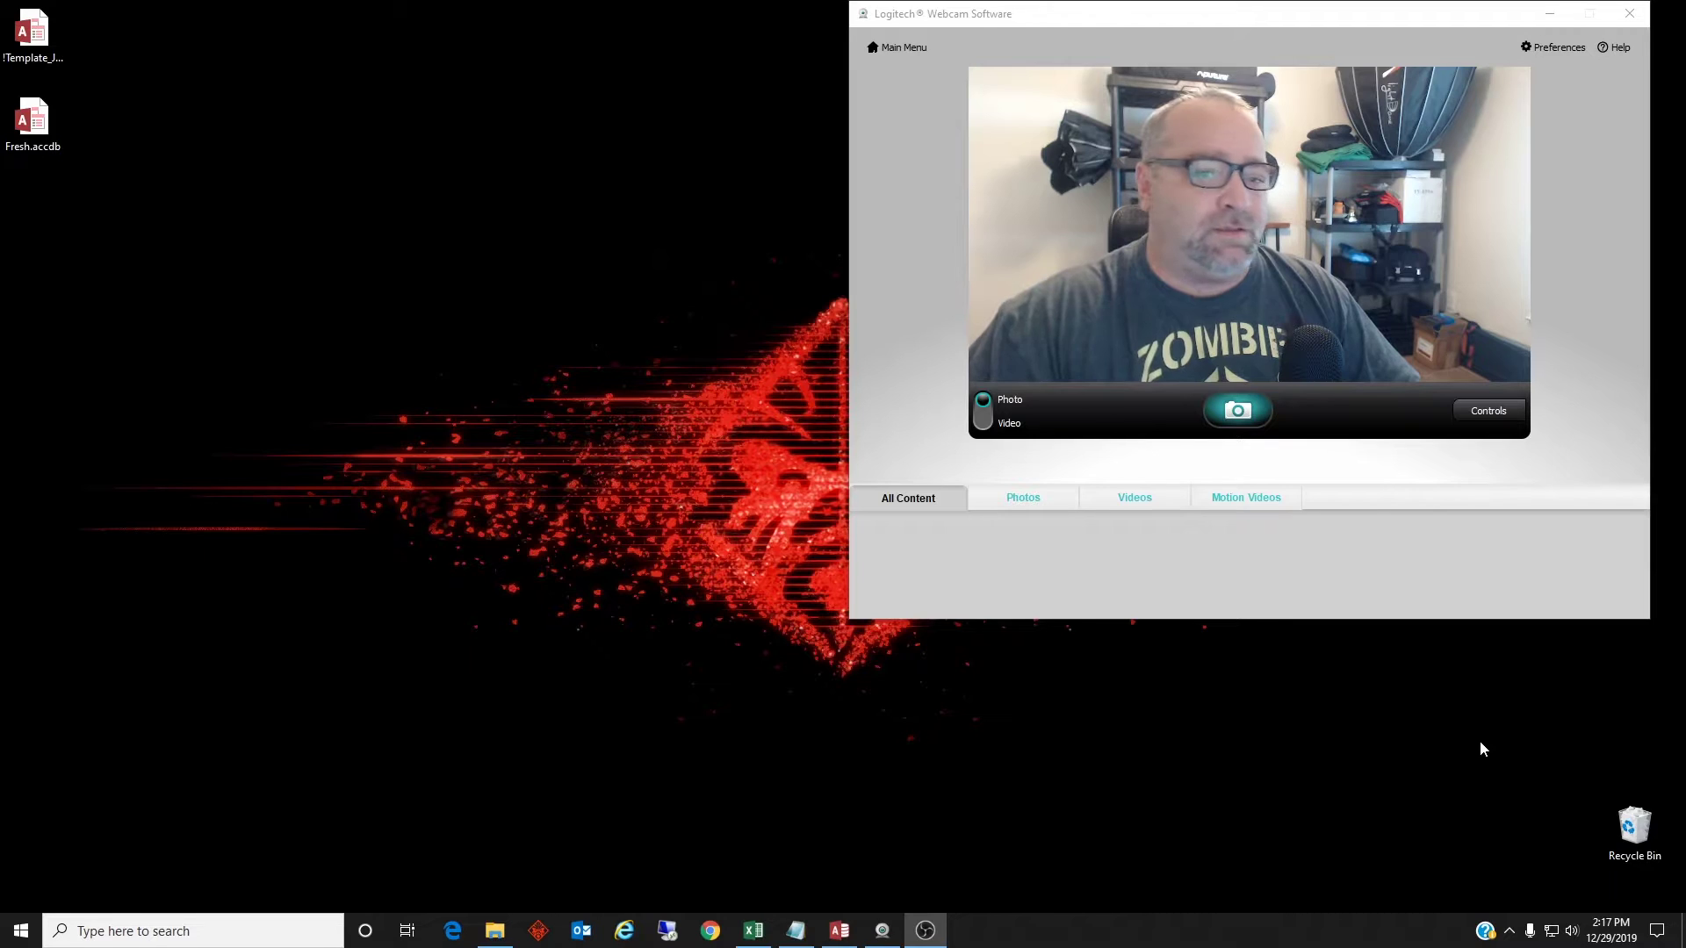
Step: Review rtblFiscalYear's BeginningDate and EndingDate fields in Design View, then show its empty datasheet
{"action": "left_click", "coordinate": [840, 931]}
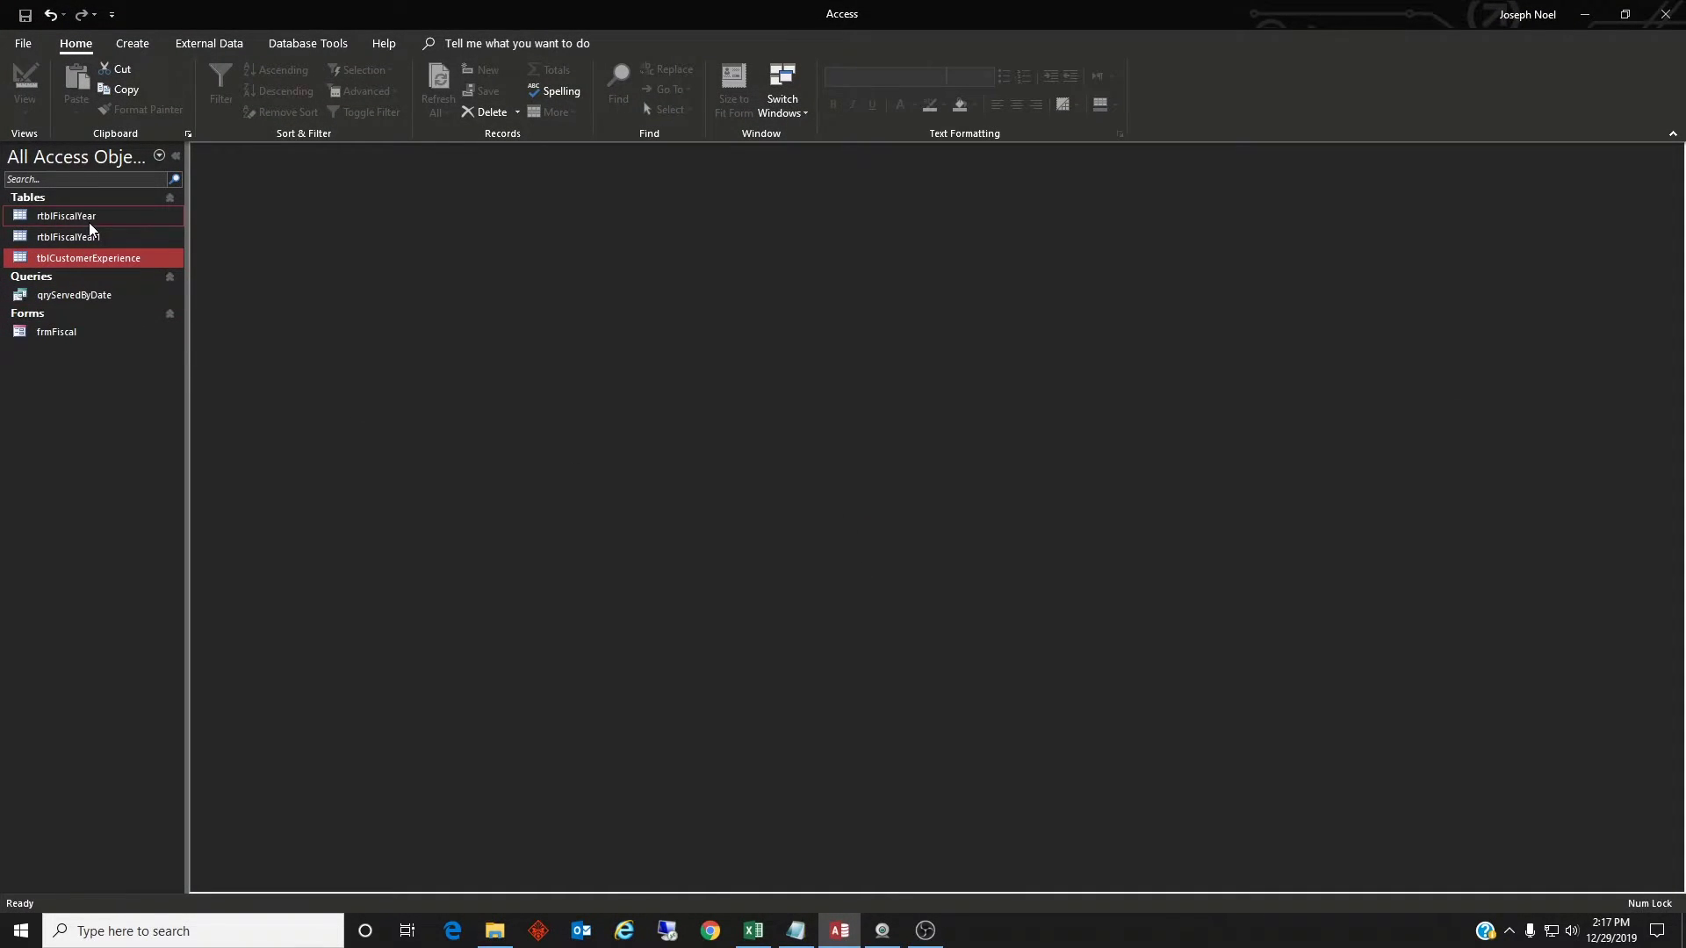
{"action": "left_click", "coordinate": [85, 220]}
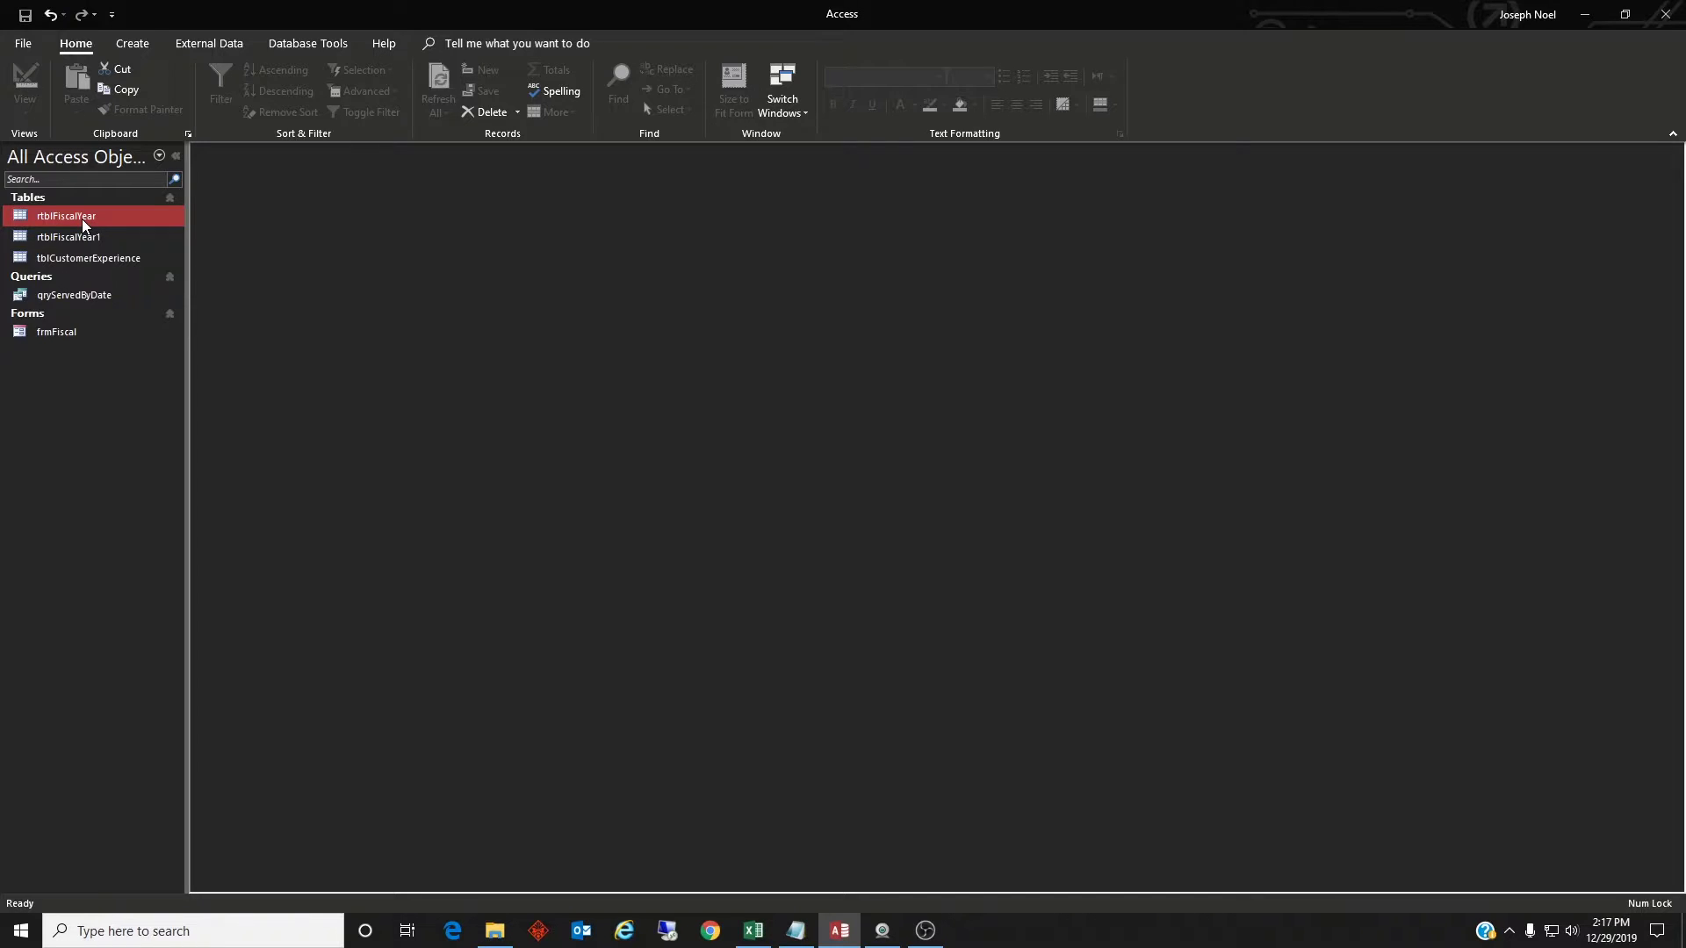
{"action": "right_click", "coordinate": [85, 221]}
{"action": "left_click", "coordinate": [116, 250]}
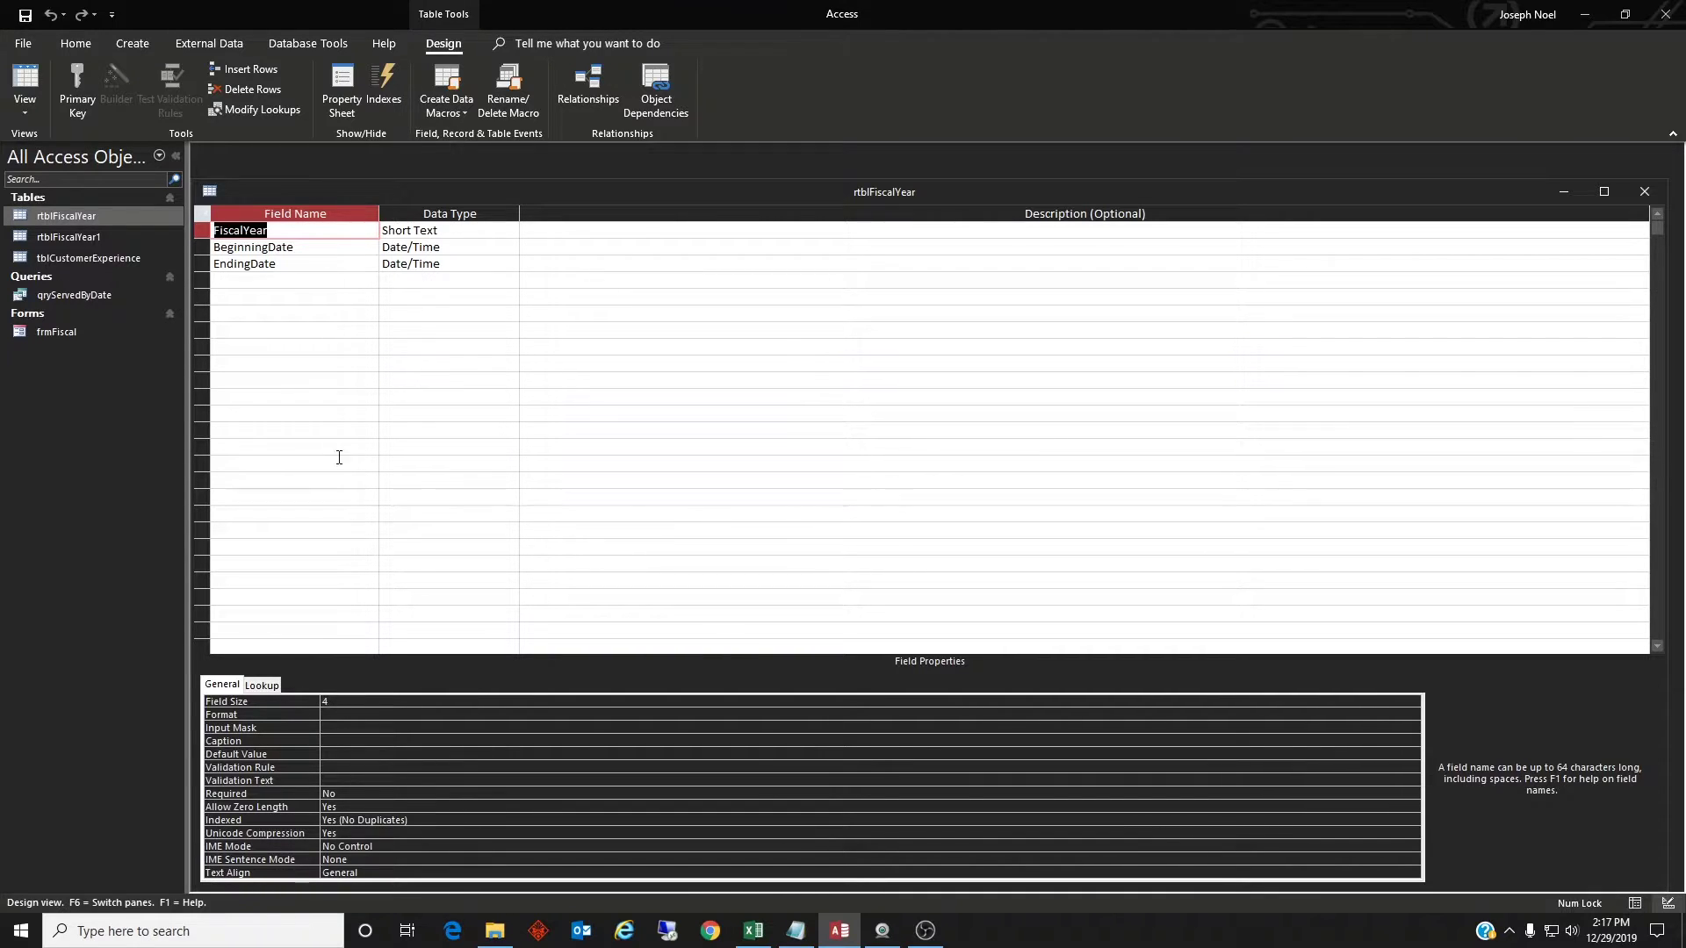
{"action": "left_click", "coordinate": [314, 248]}
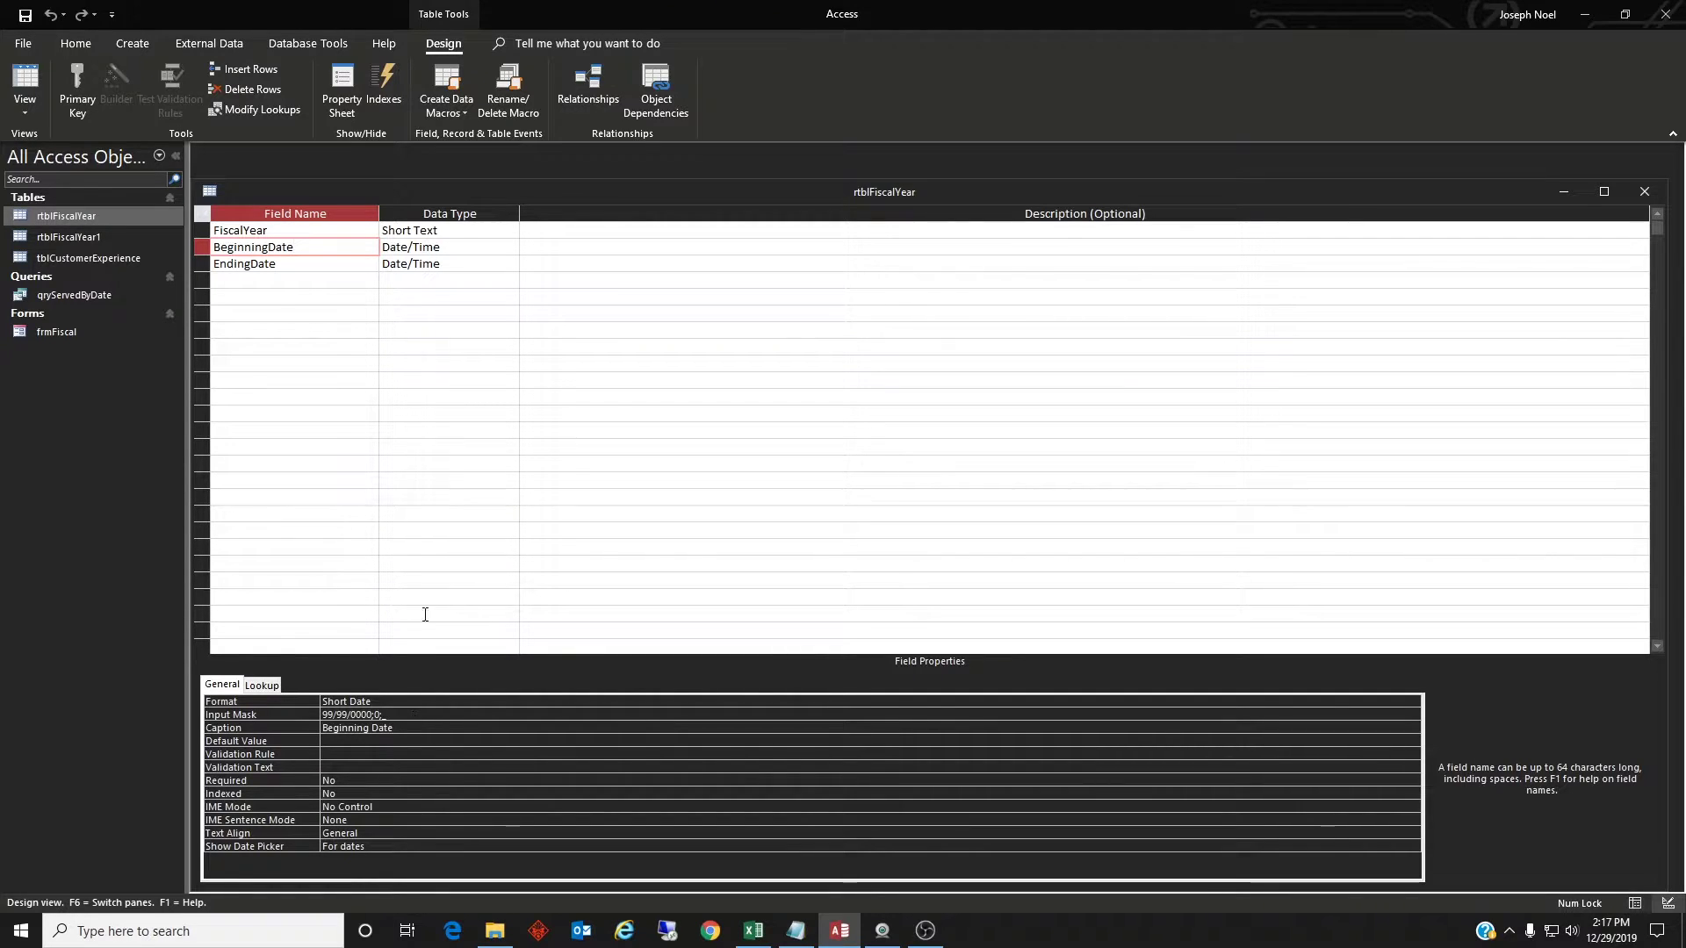
{"action": "left_click", "coordinate": [308, 264]}
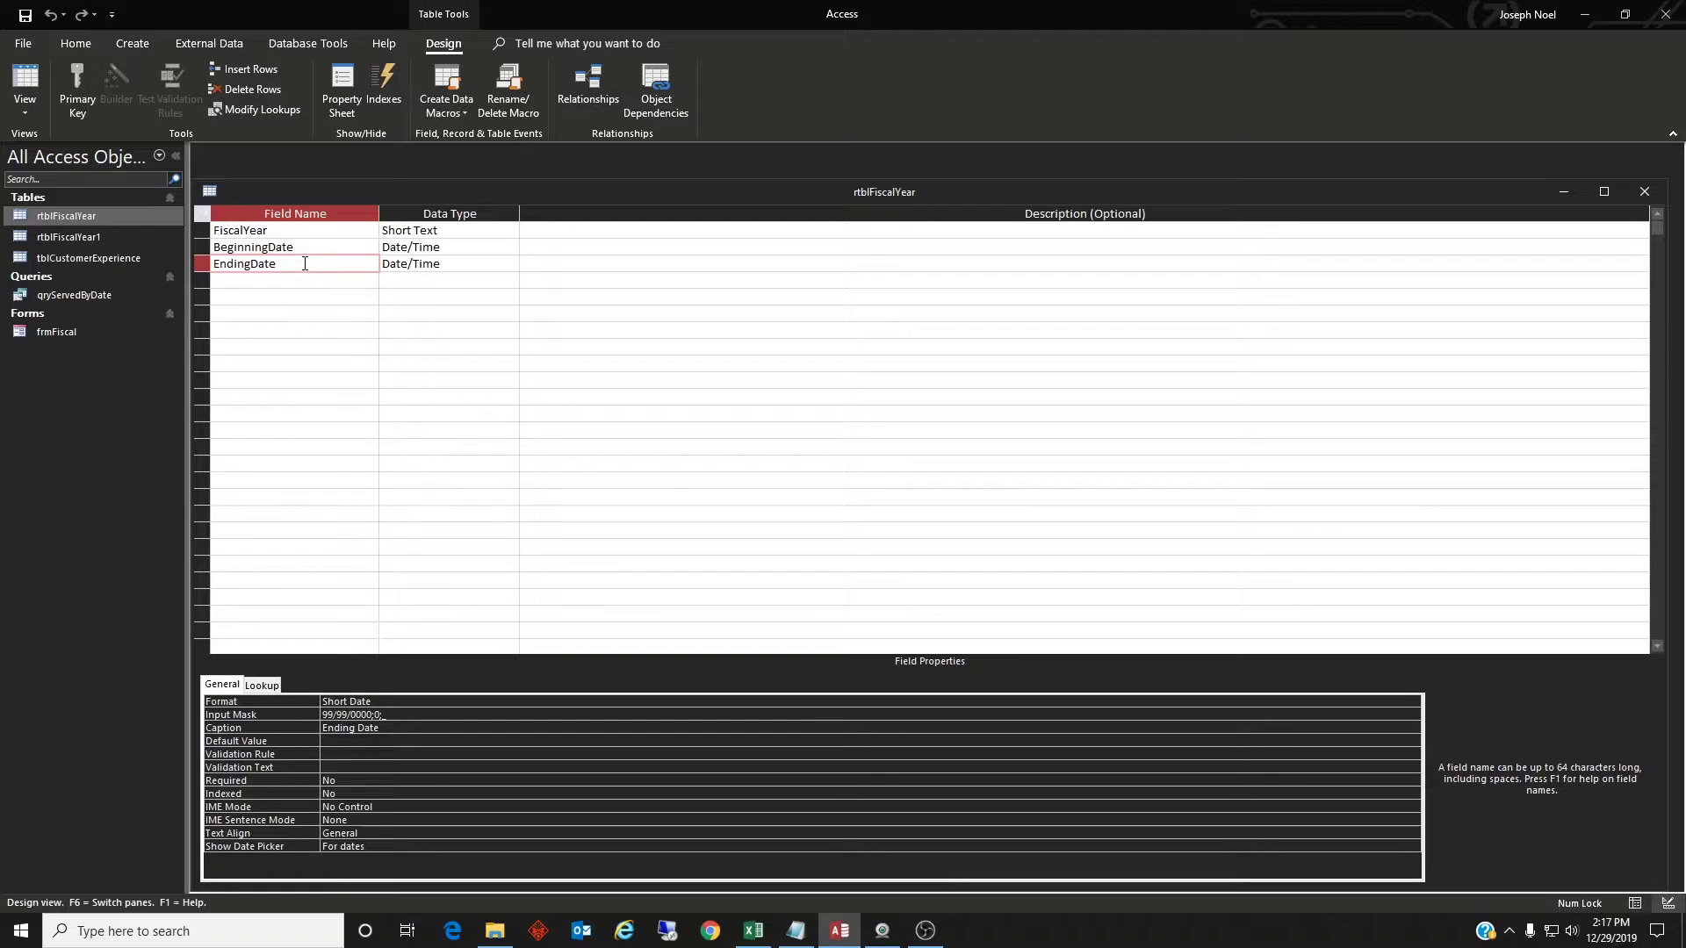
{"action": "left_click", "coordinate": [26, 79]}
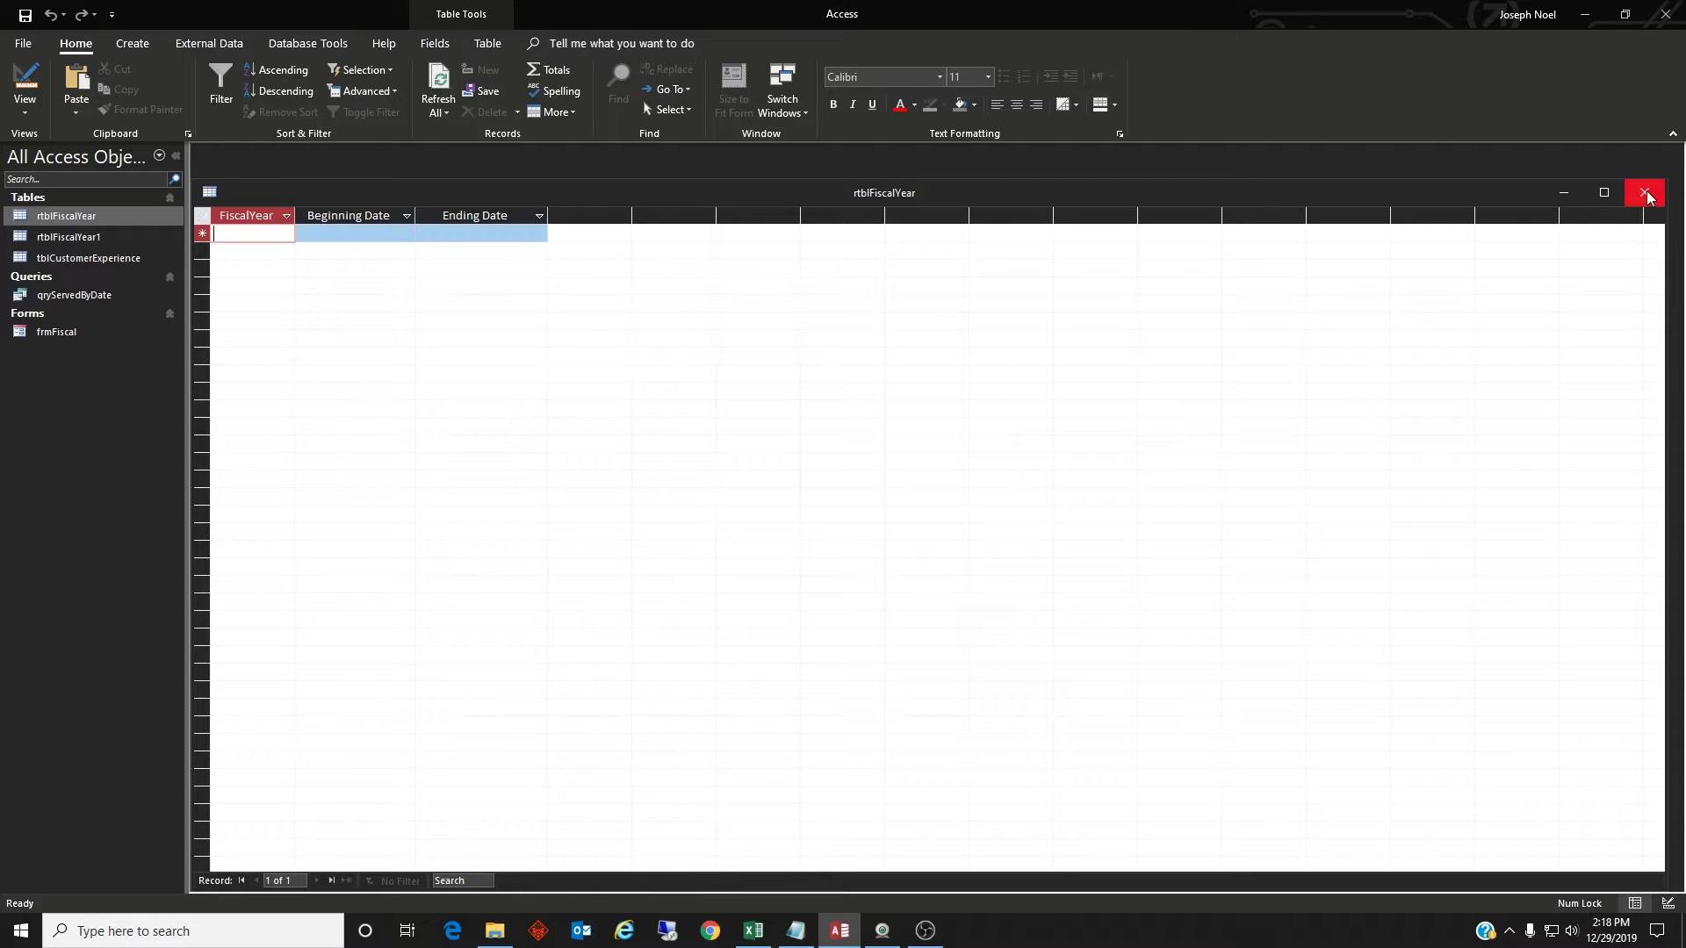
Step: In FiscalBuild, enter FY10 with start 10/1/2009 and end 9/30/2010 in row 1
{"action": "left_click", "coordinate": [1585, 15]}
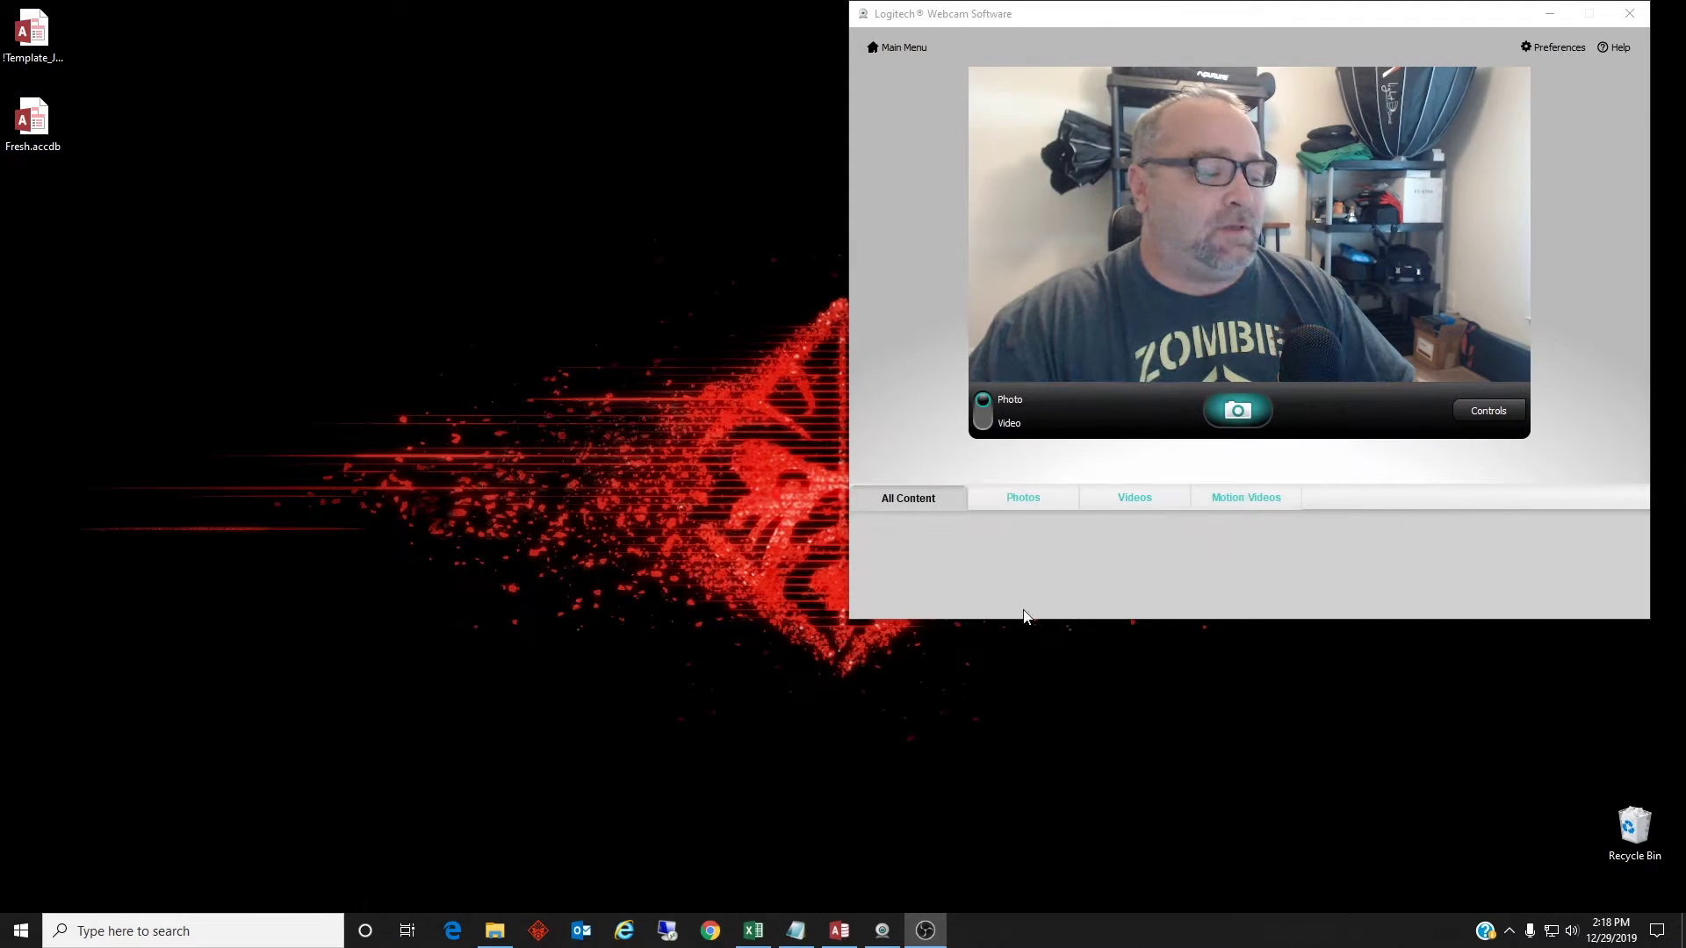
{"action": "left_click", "coordinate": [755, 930]}
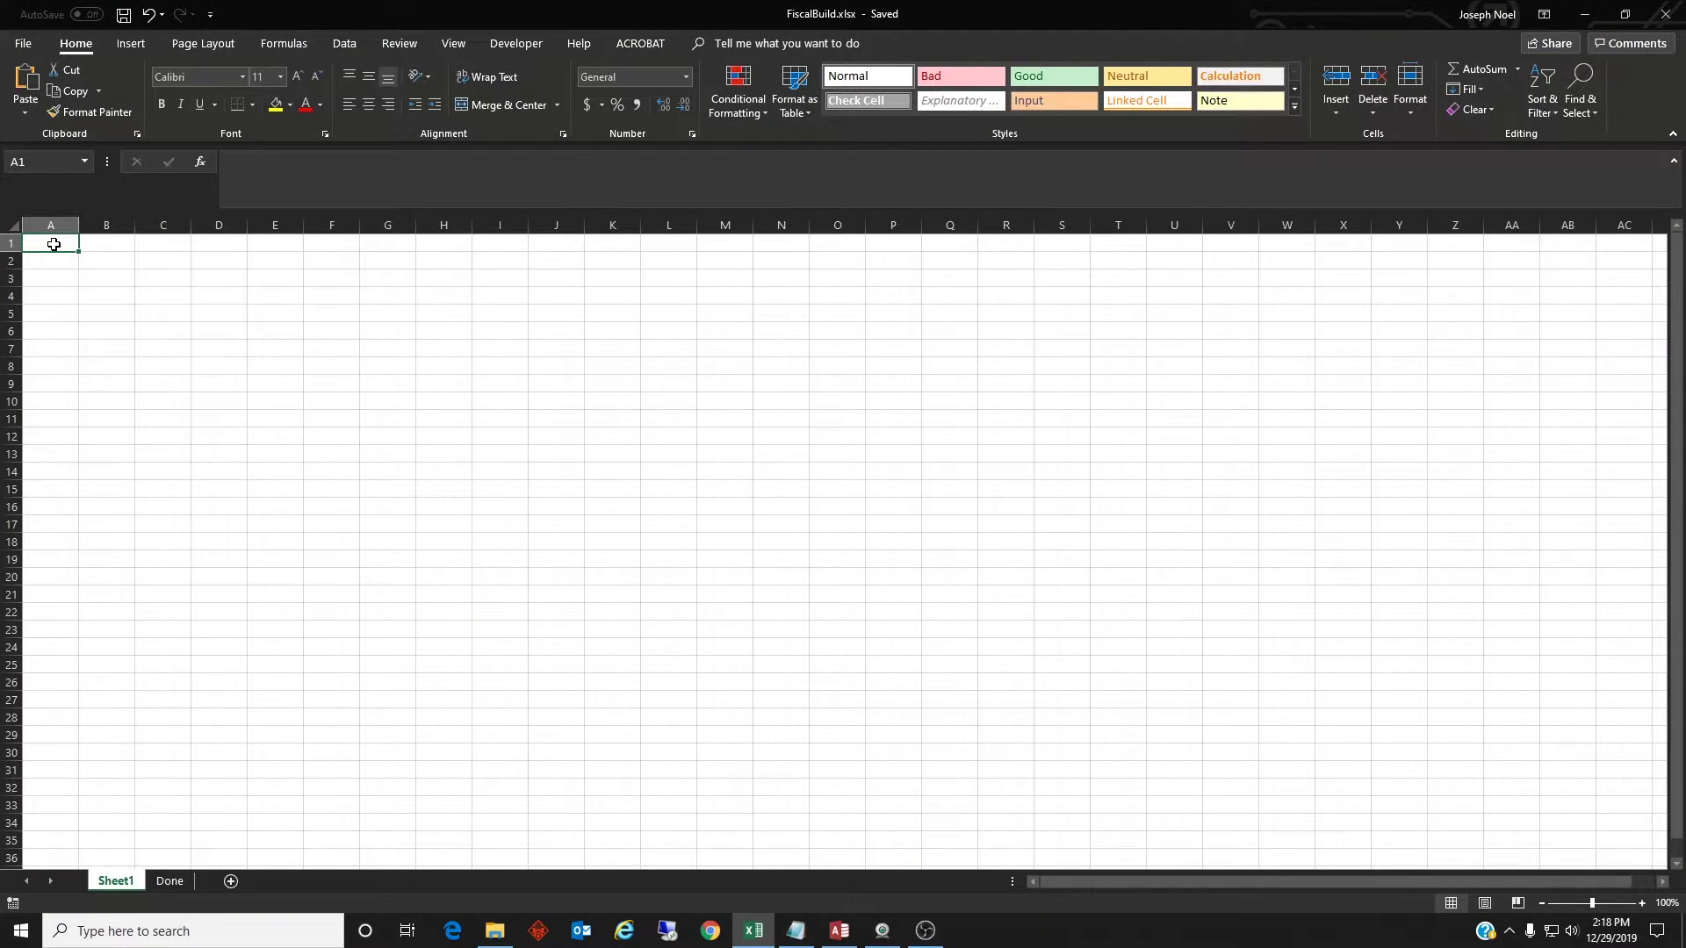
{"action": "type", "text": "FY"}
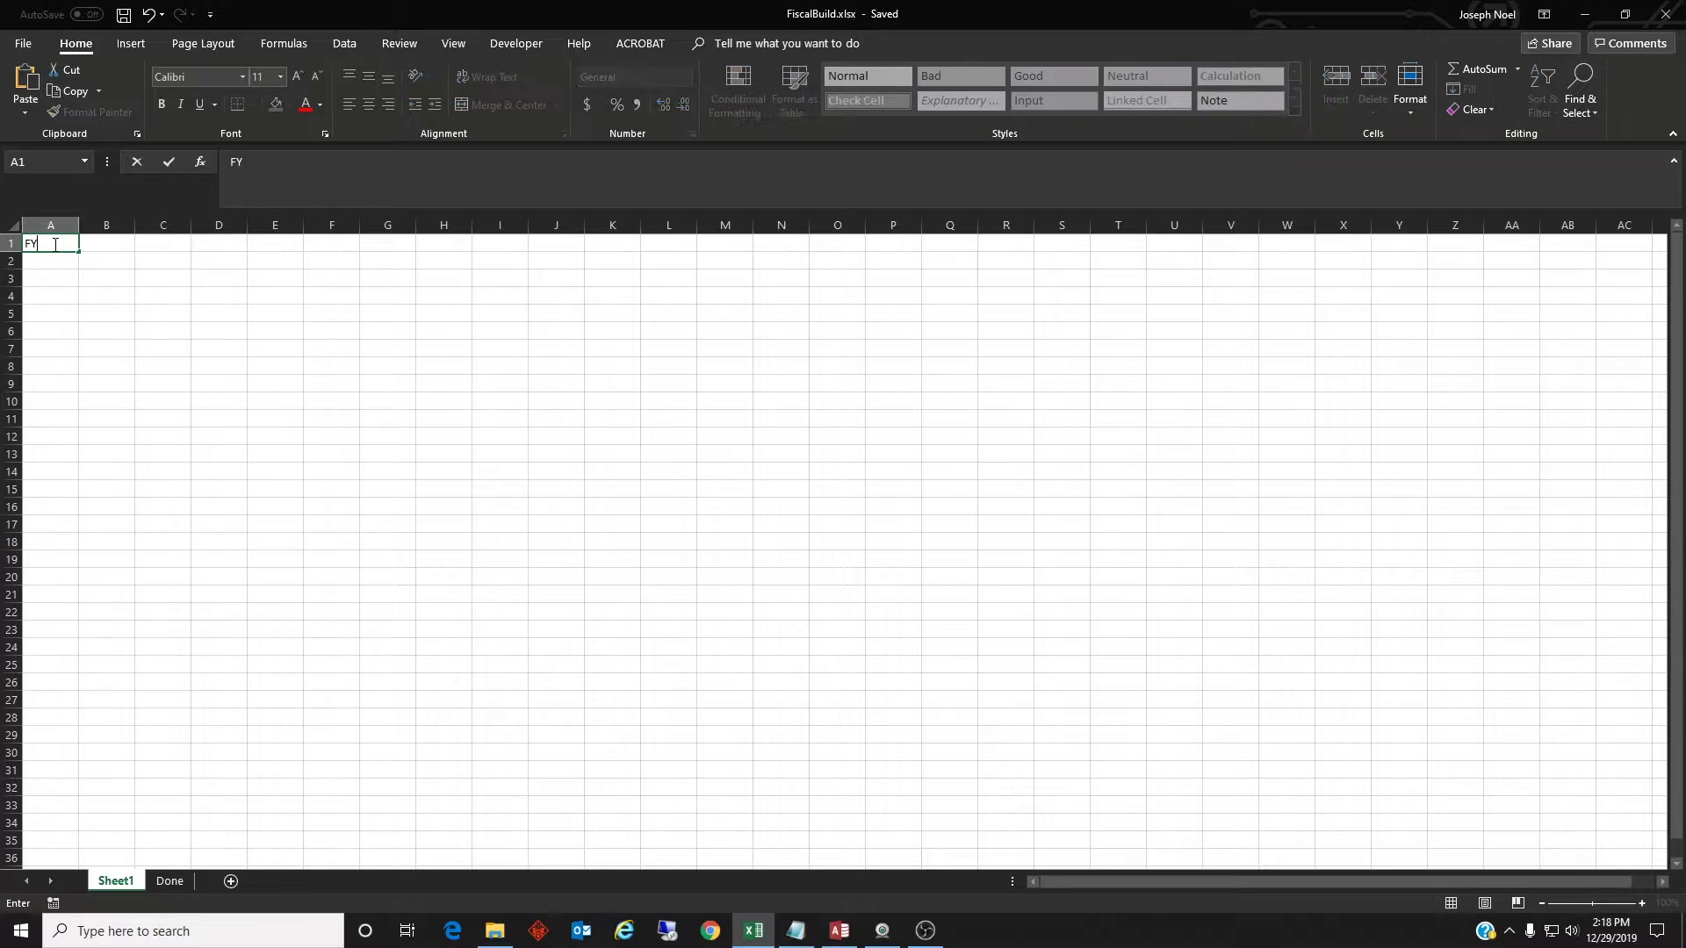
{"action": "type", "text": "10"}
{"action": "key", "text": "Tab"}
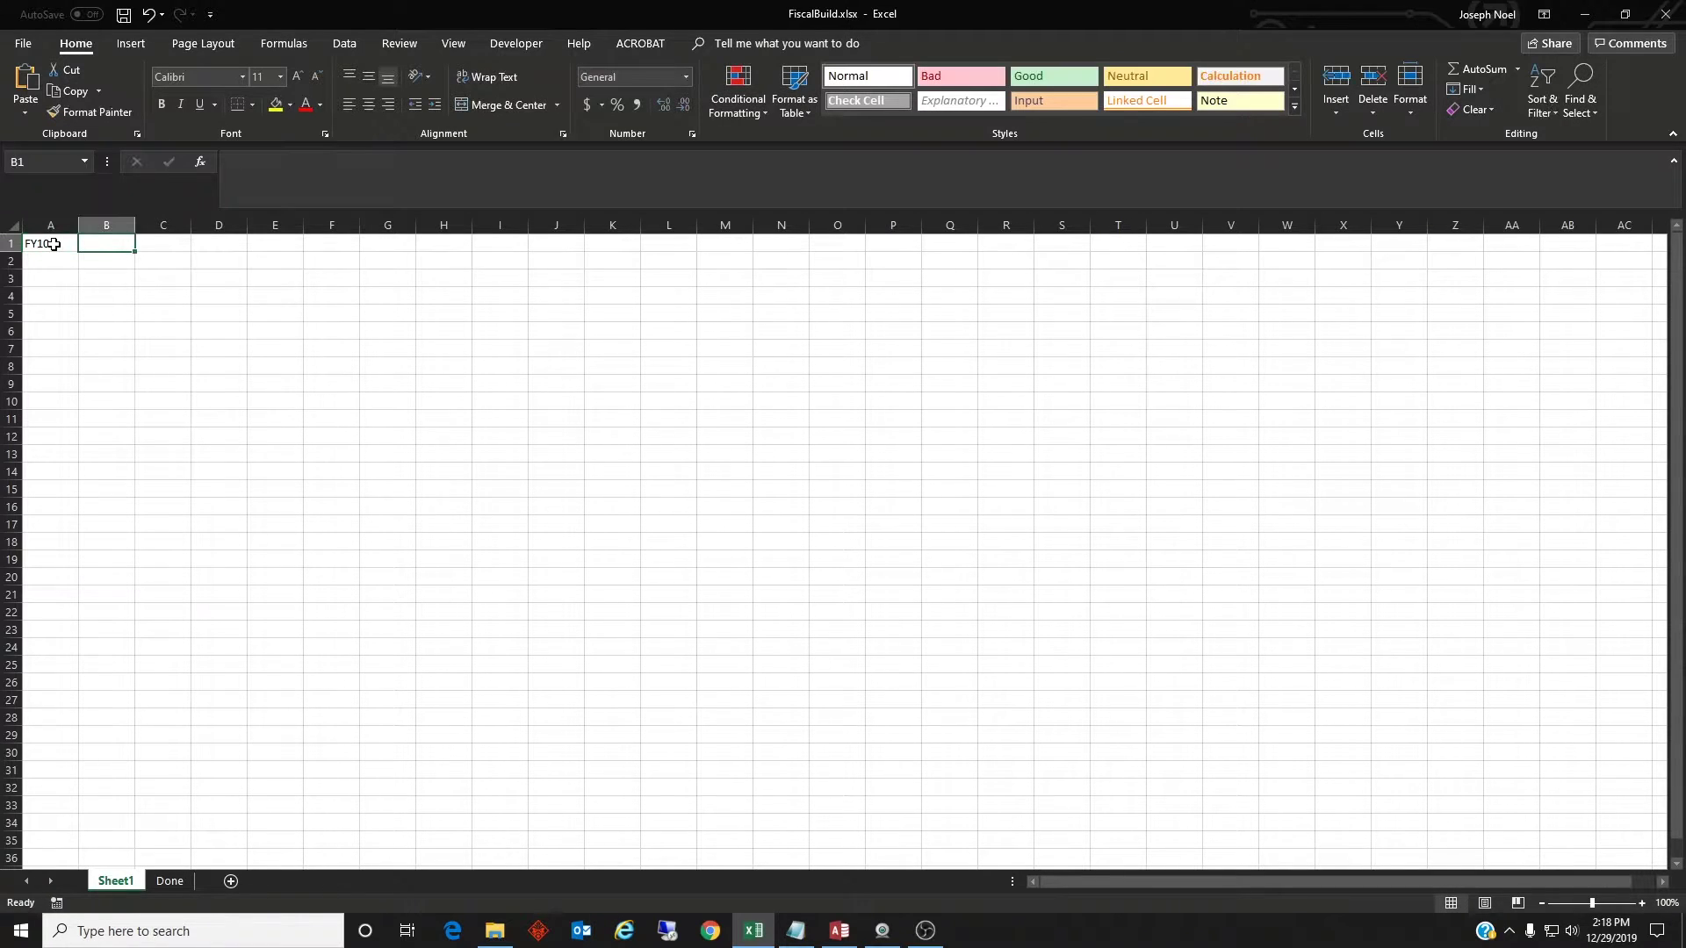
{"action": "type", "text": "10"}
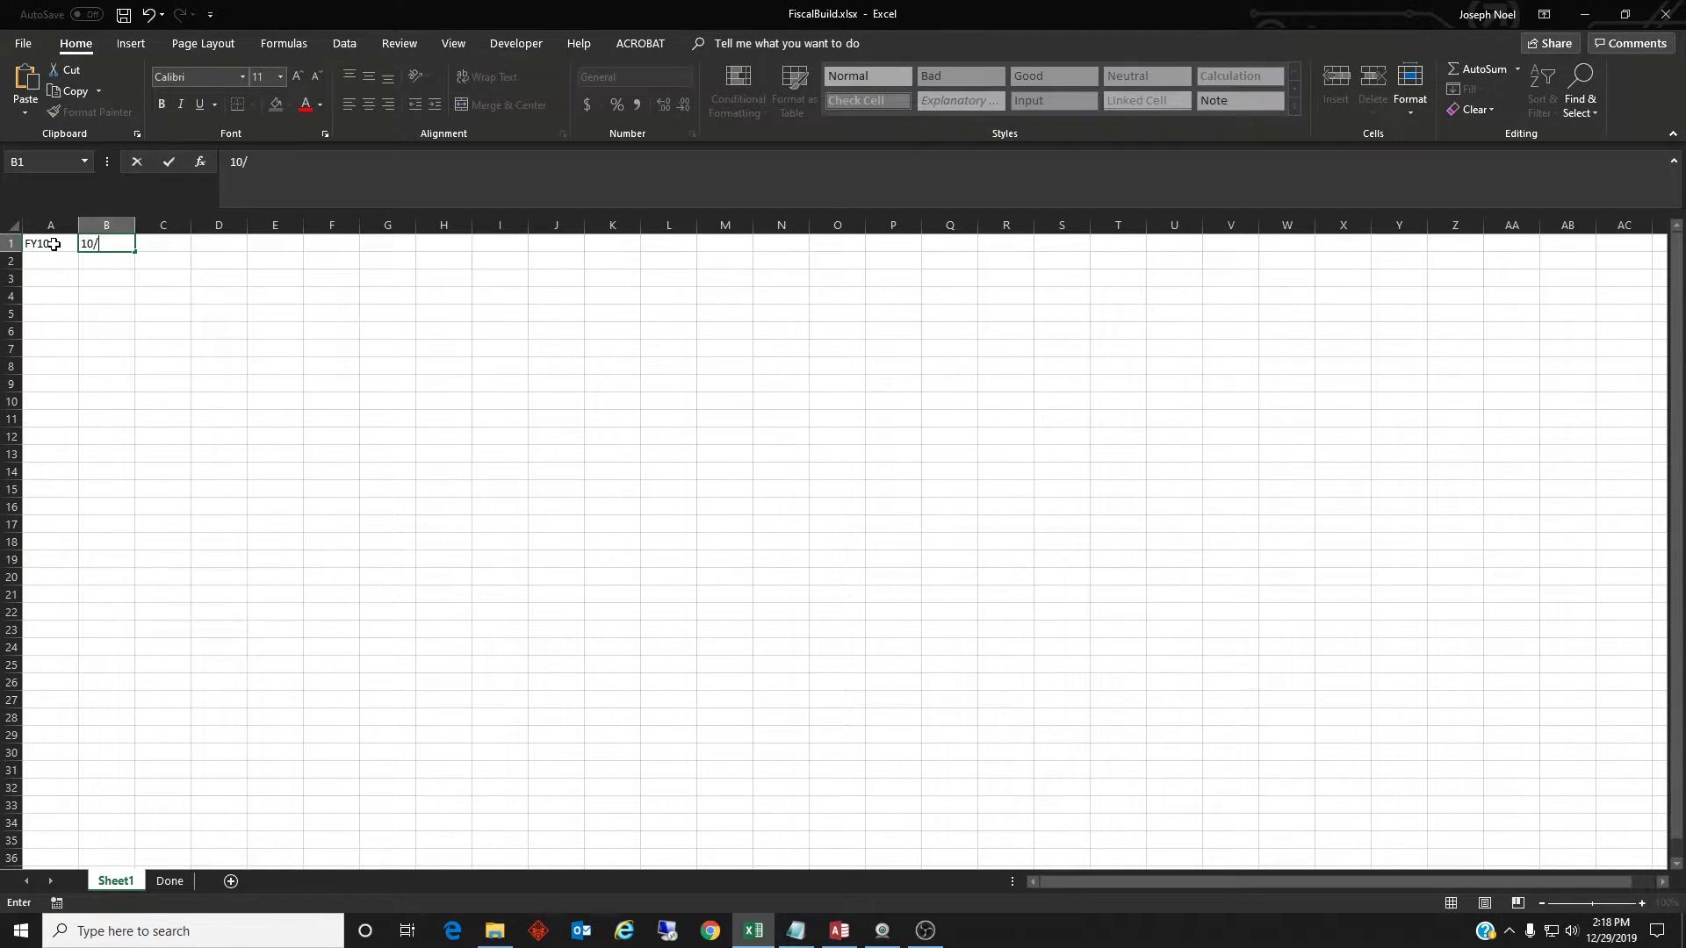
{"action": "type", "text": "/1/2009"}
{"action": "key", "text": "Tab"}
{"action": "type", "text": "9"}
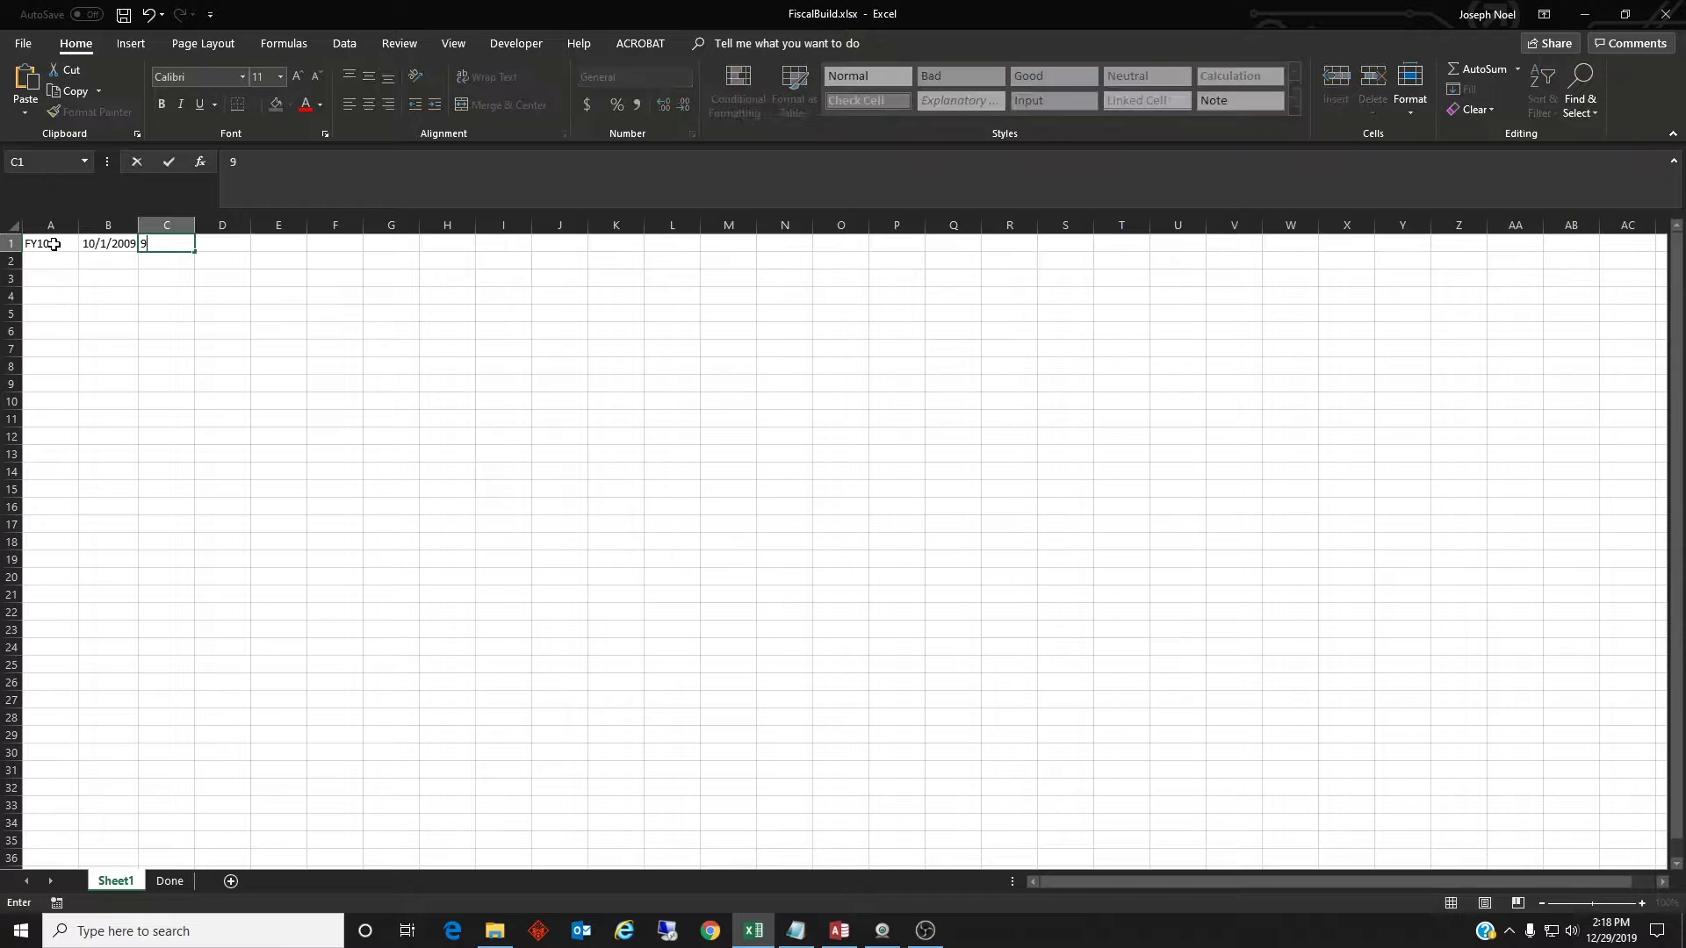
{"action": "type", "text": "/30/2010"}
{"action": "key", "text": "Return"}
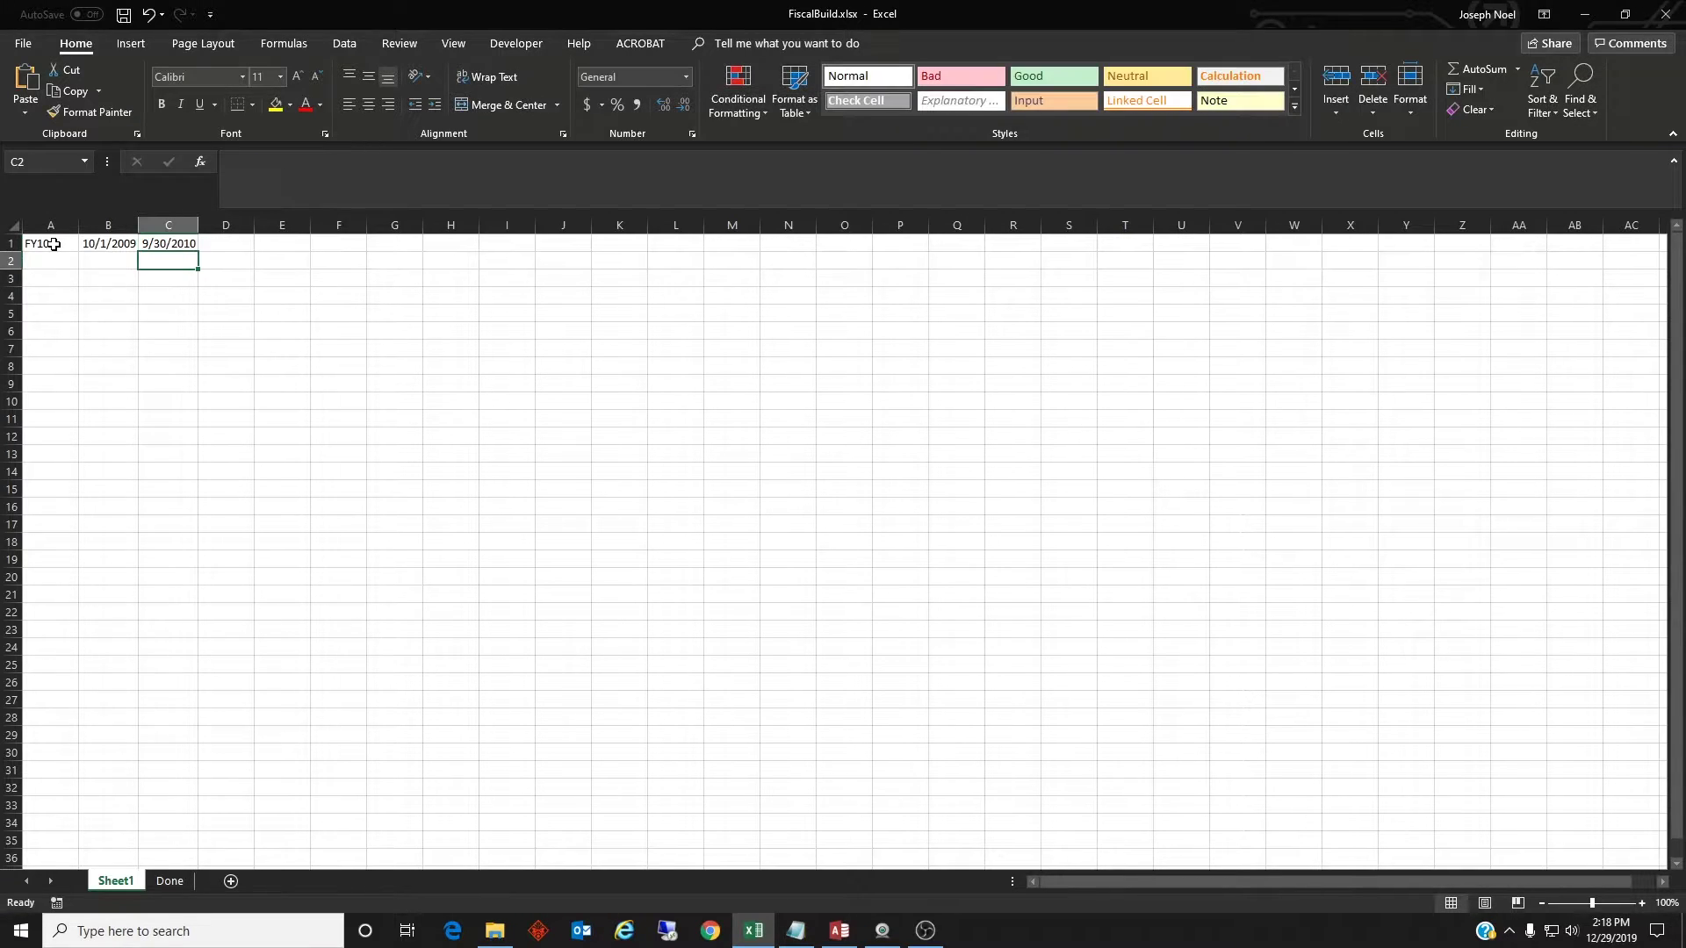
Step: Enter FY11 with start 10/1/2010 and end 9/30/2011 in row 2
{"action": "key", "text": "Left"}
{"action": "key", "text": "Left"}
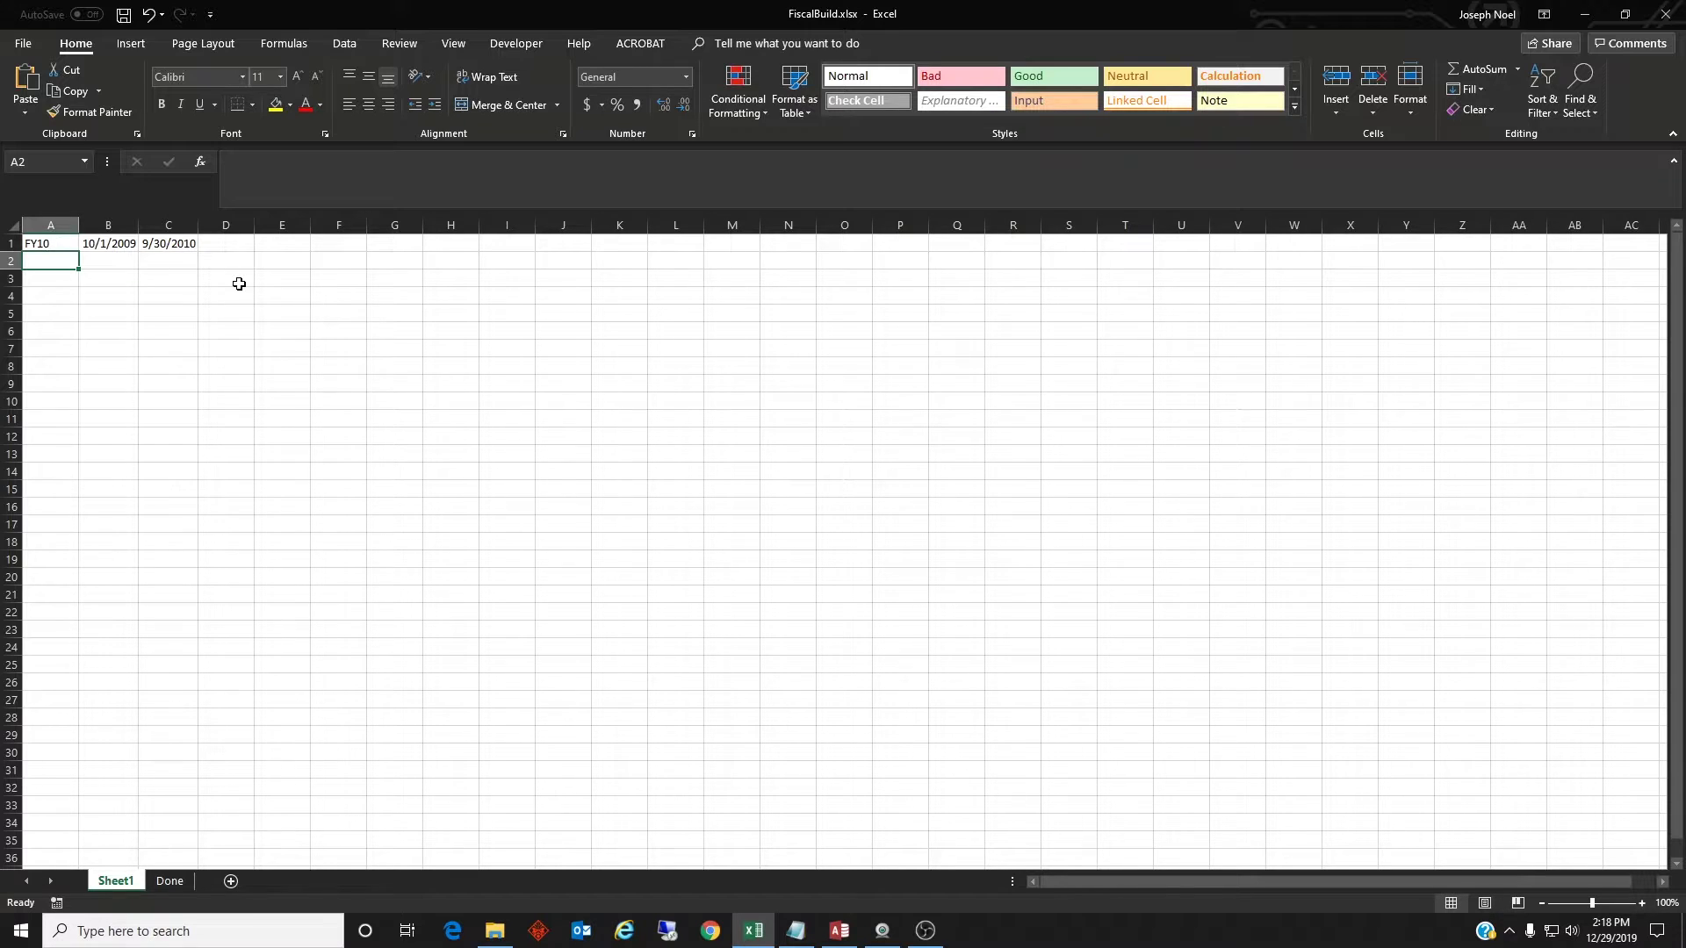
{"action": "type", "text": "FY10"}
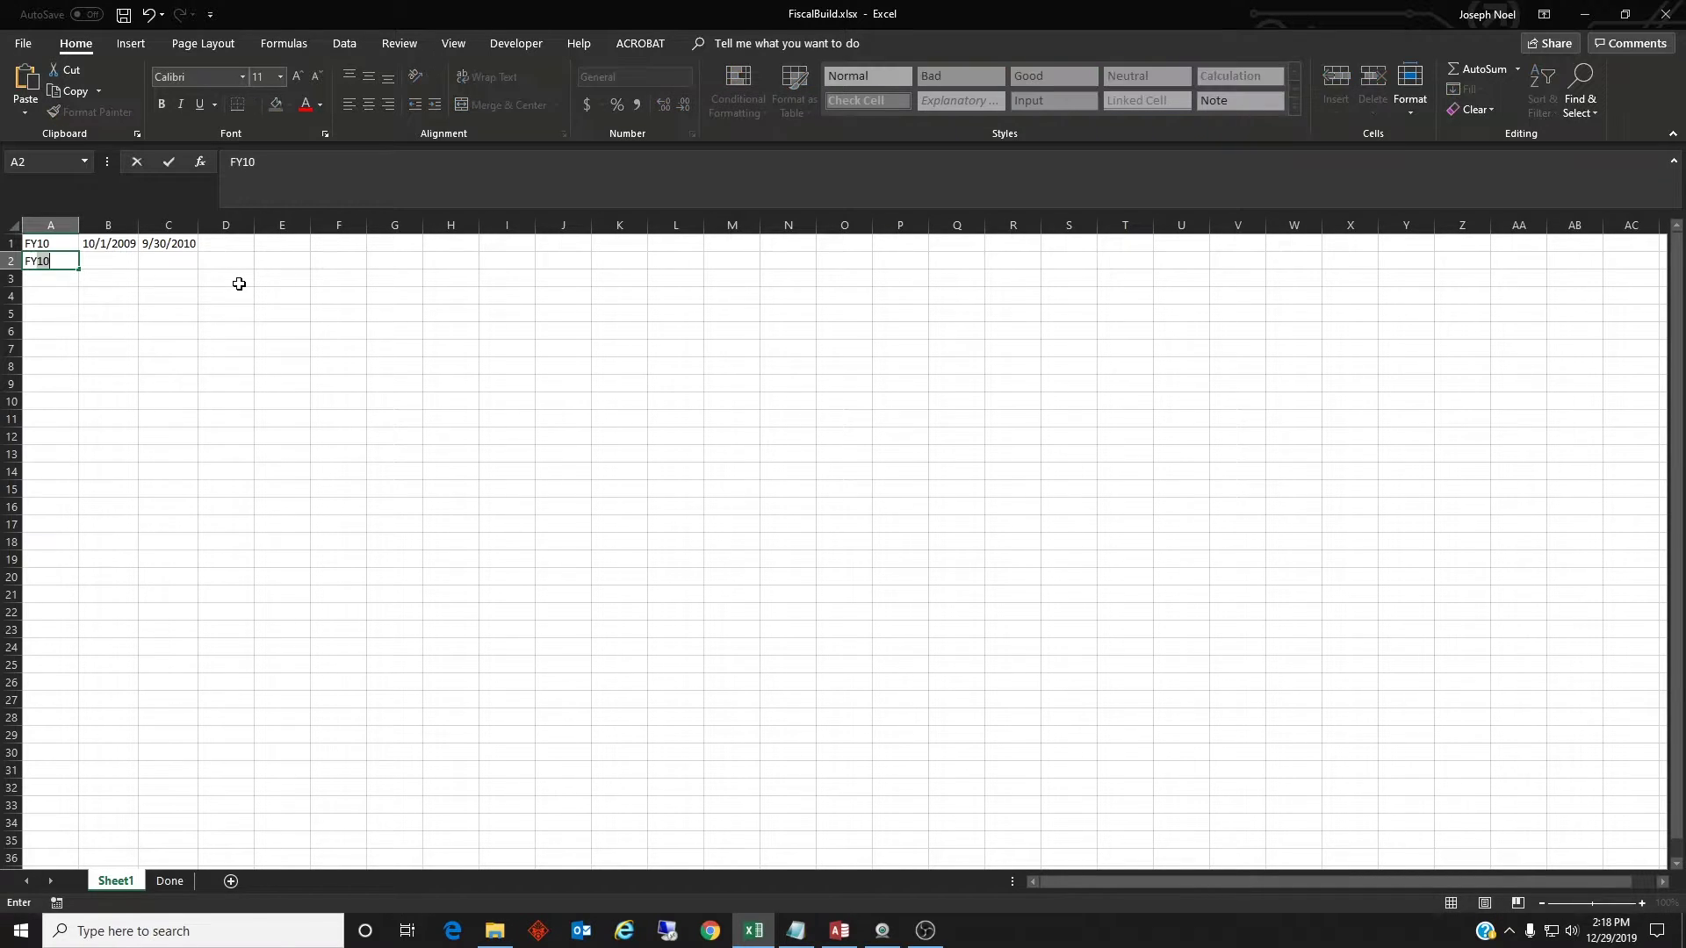
{"action": "type", "text": "11"}
{"action": "key", "text": "Tab"}
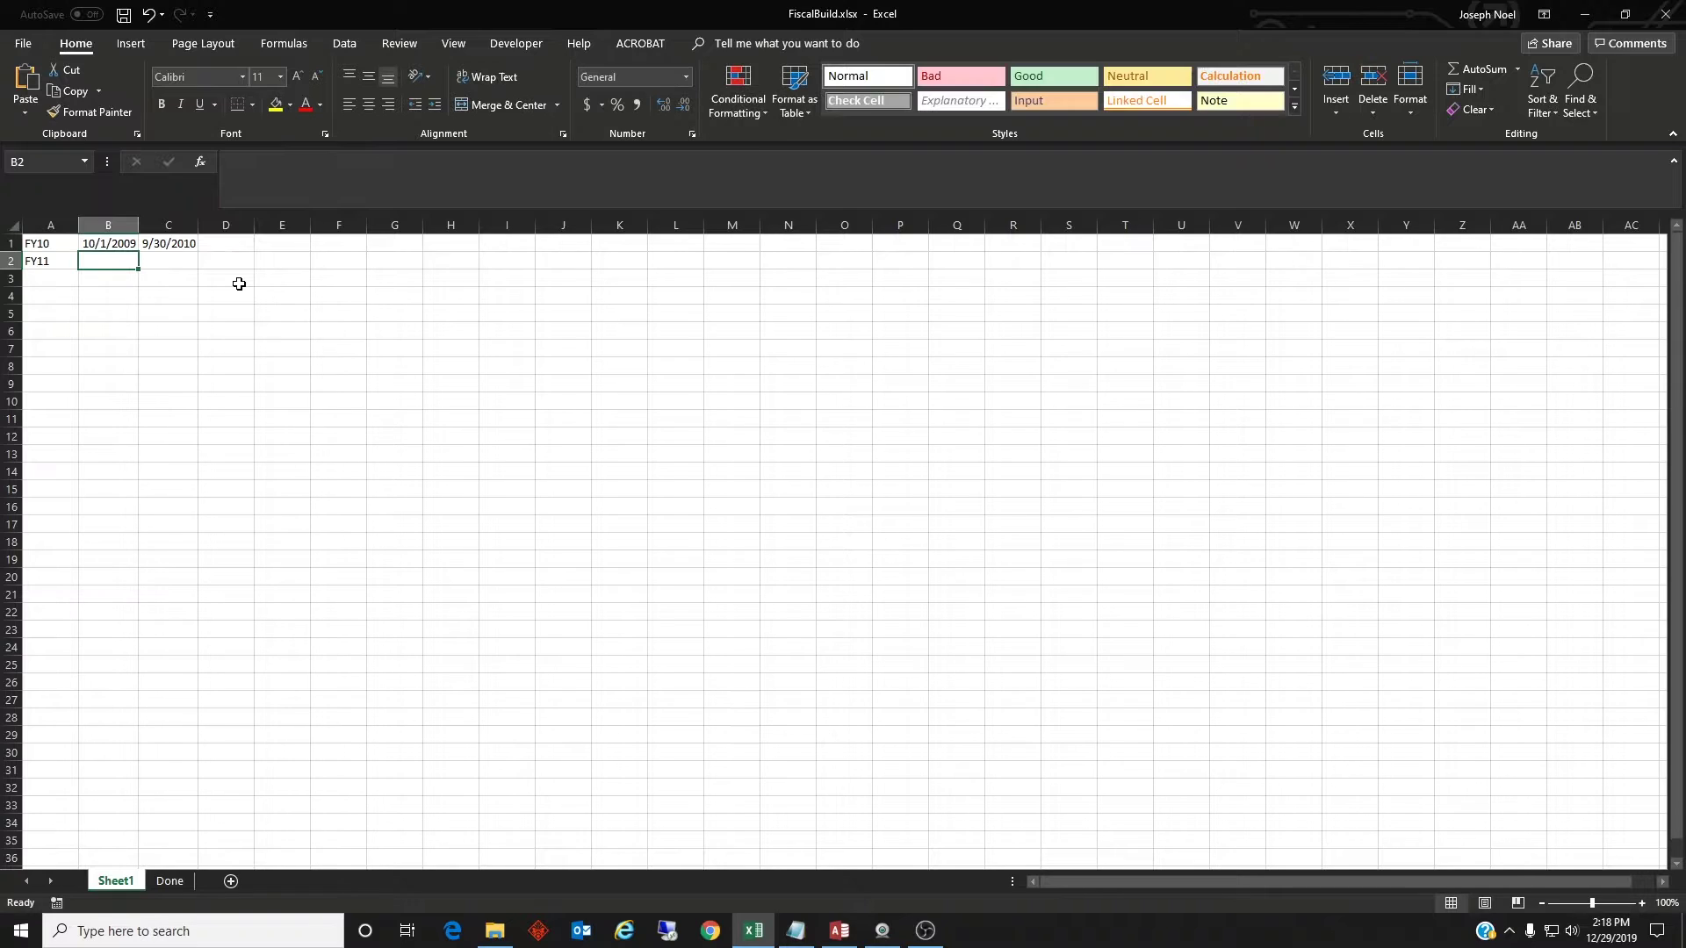
{"action": "type", "text": "10/"}
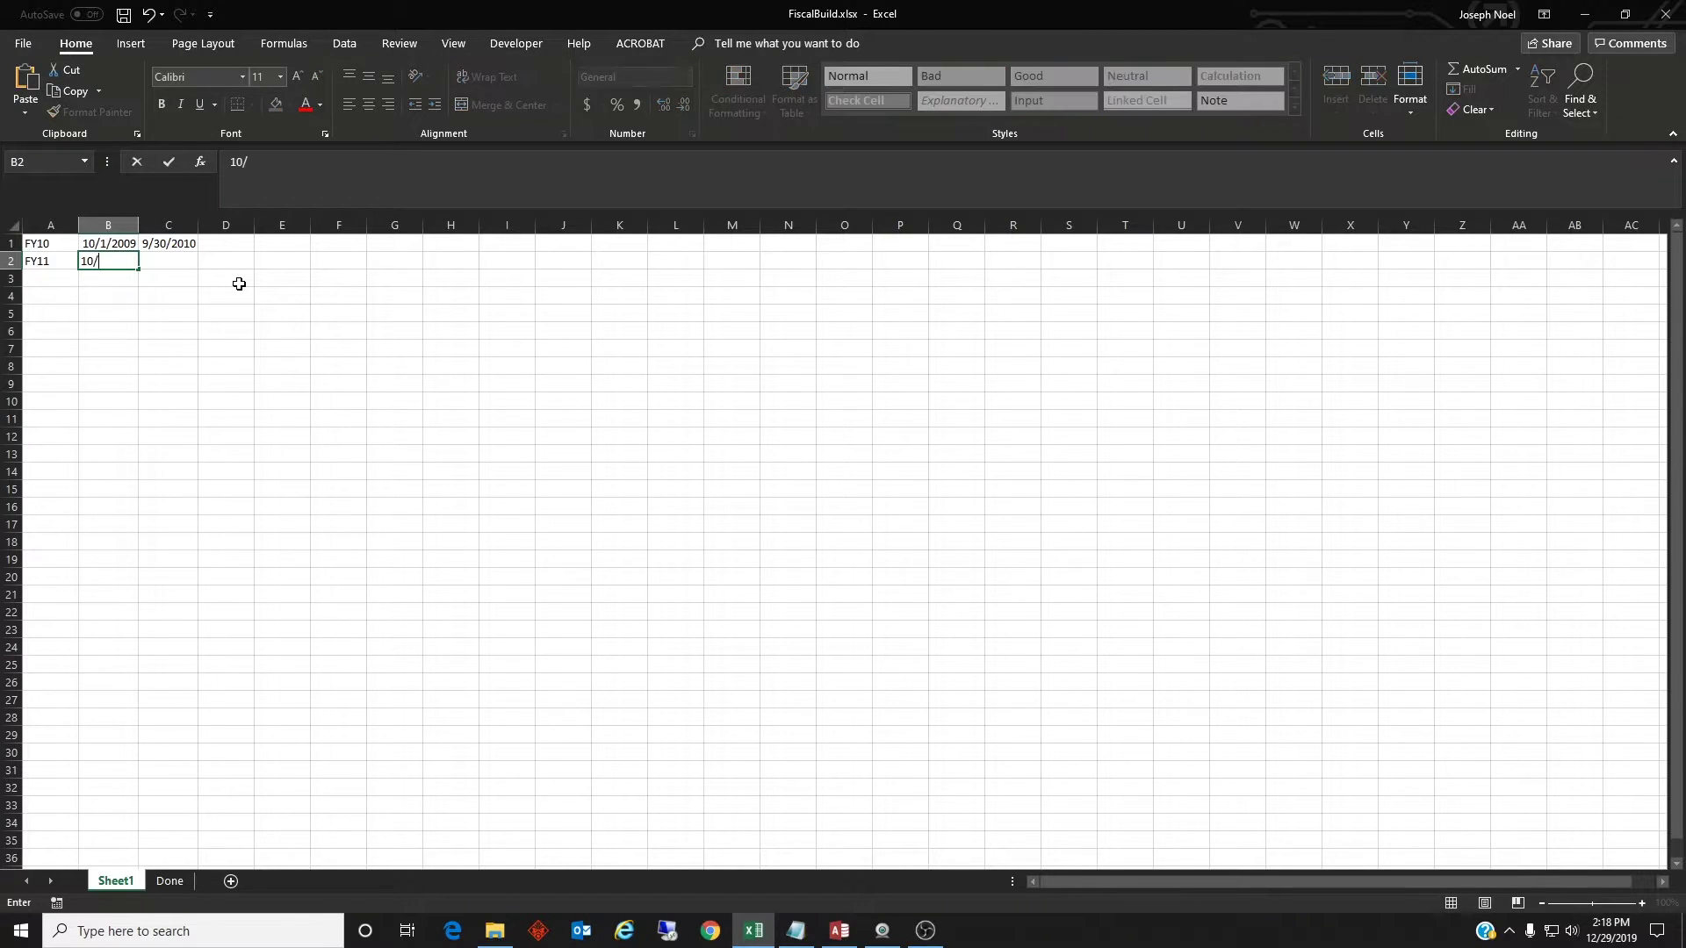
{"action": "type", "text": "1/204"}
{"action": "key", "text": "BackSpace"}
{"action": "type", "text": "010"}
{"action": "key", "text": "Tab"}
{"action": "type", "text": "9/3"}
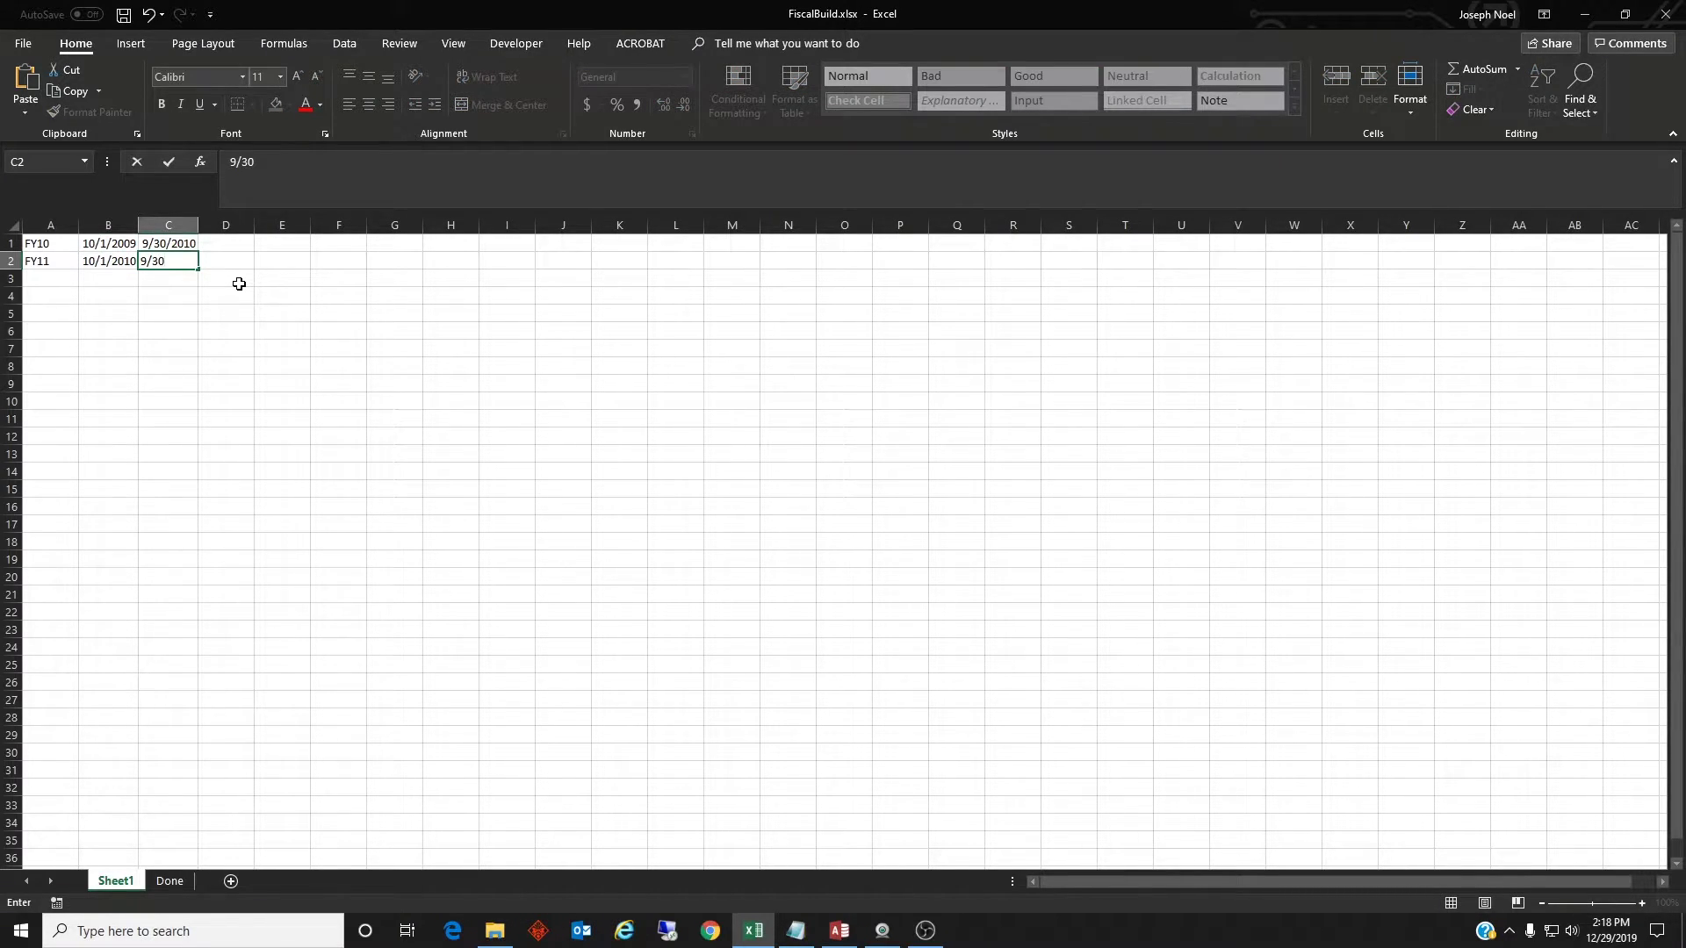
{"action": "type", "text": "0/2011"}
Step: Fill A1:C2 down to FY35 in row 26 and copy the A1:C26 block
{"action": "left_click", "coordinate": [239, 283]}
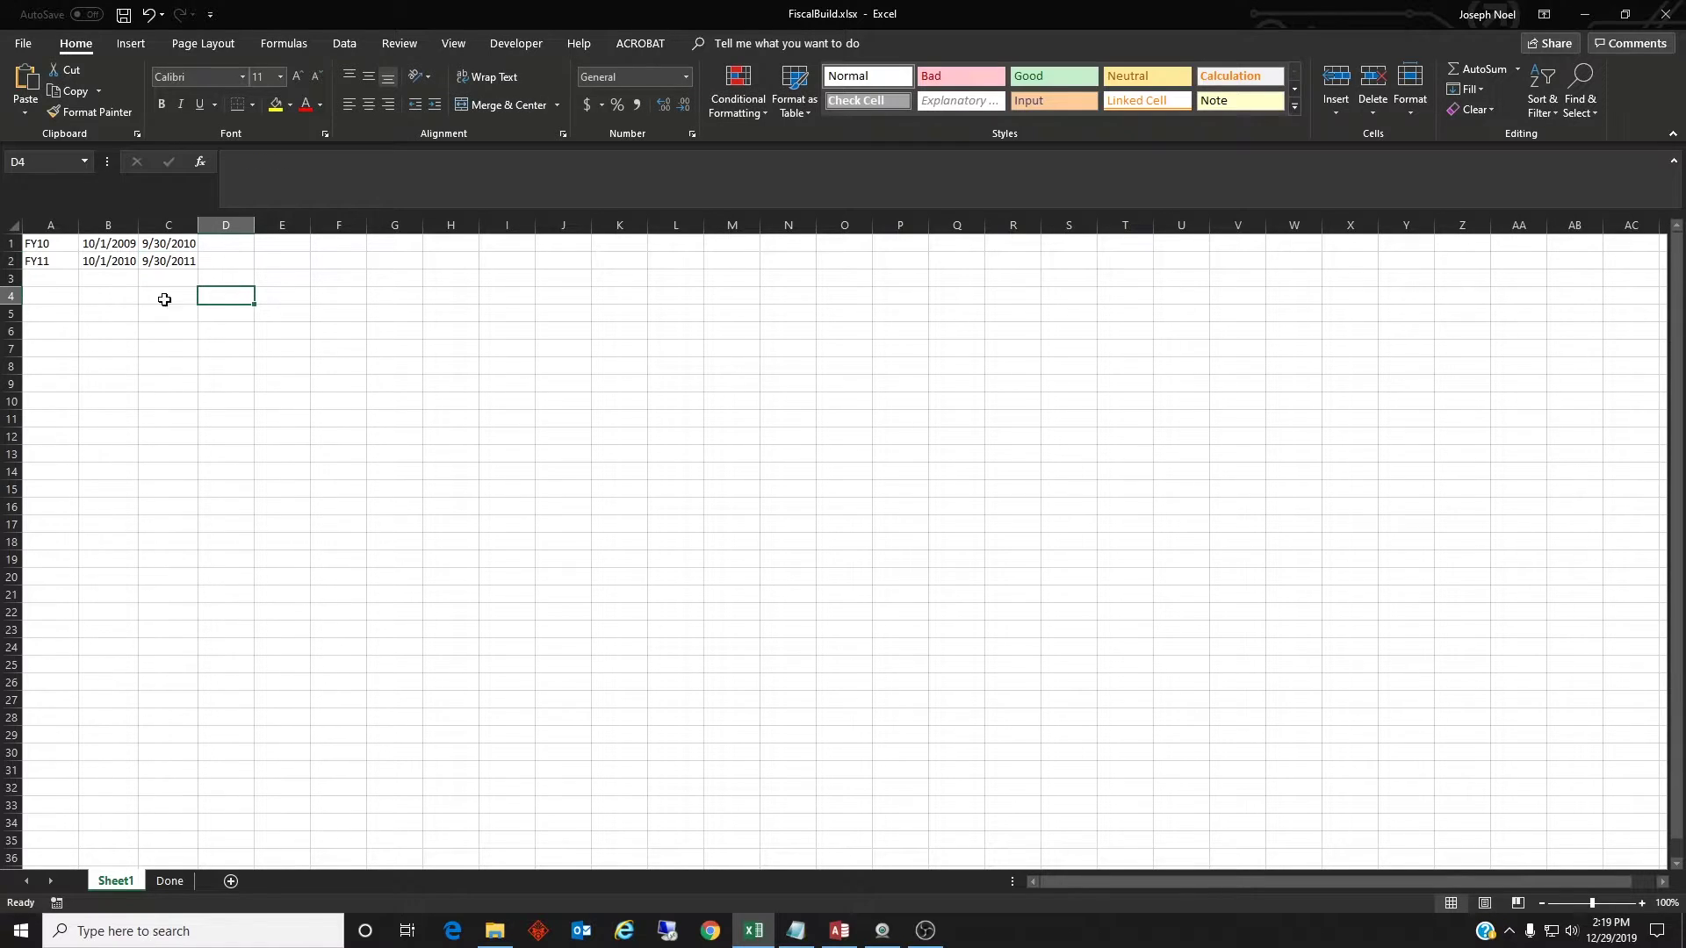
{"action": "left_click_drag", "start_coordinate": [48, 245], "coordinate": [163, 261]}
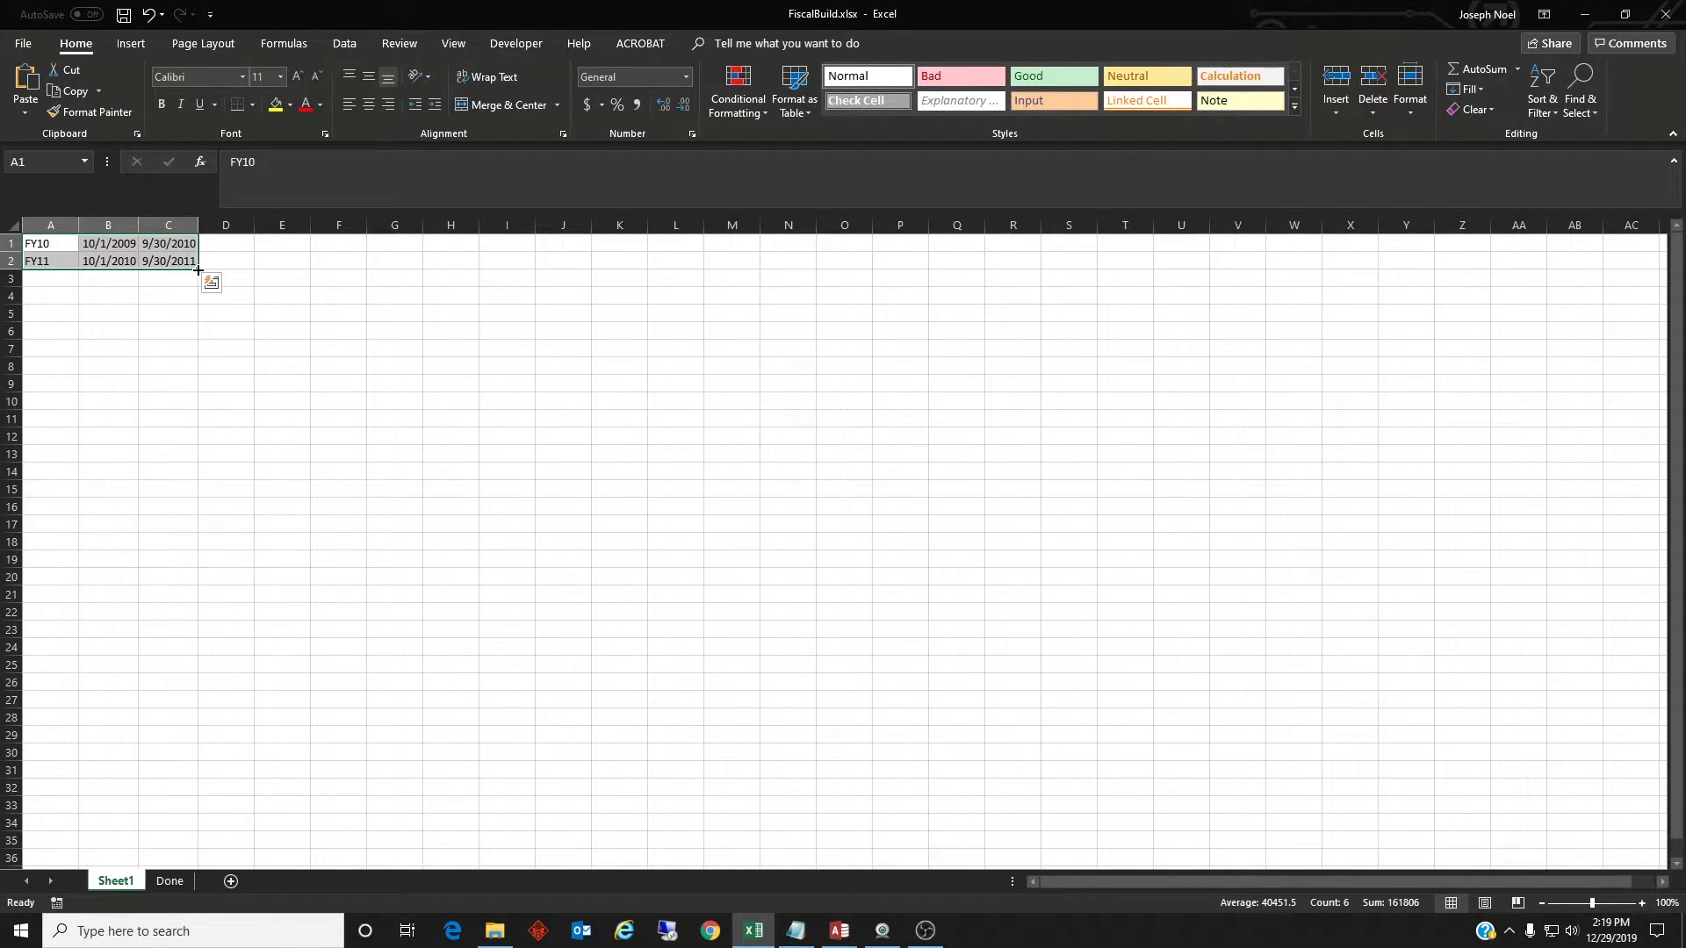
{"action": "left_click_drag", "start_coordinate": [199, 268], "coordinate": [189, 690]}
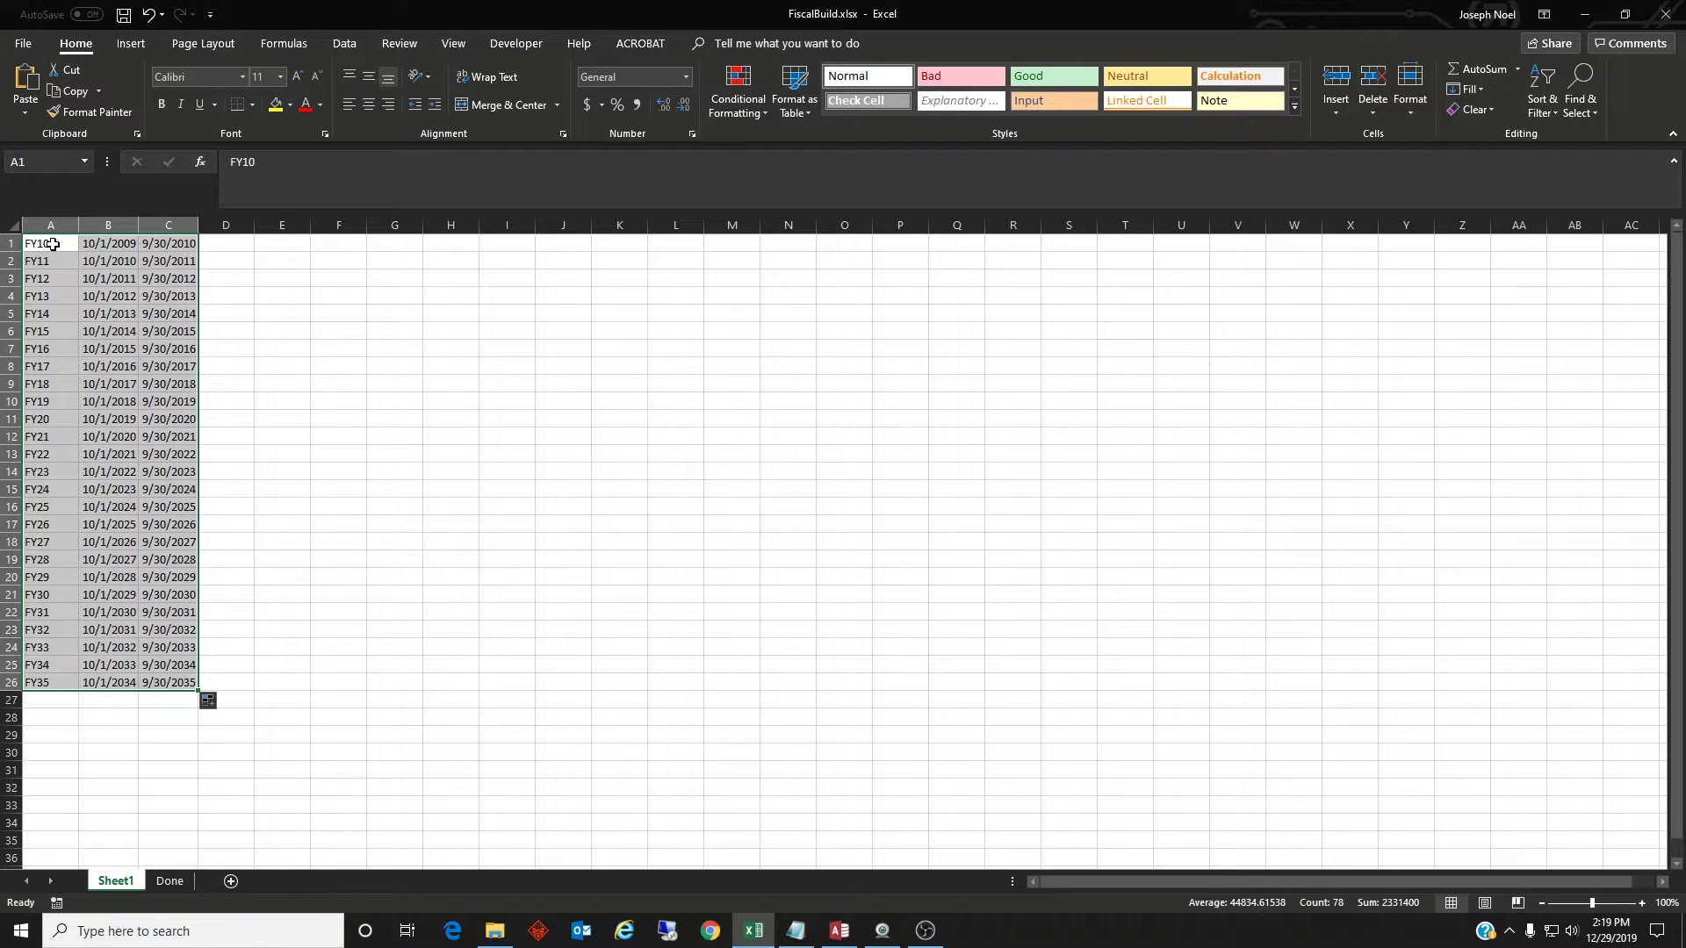
{"action": "key", "text": "ctrl+c"}
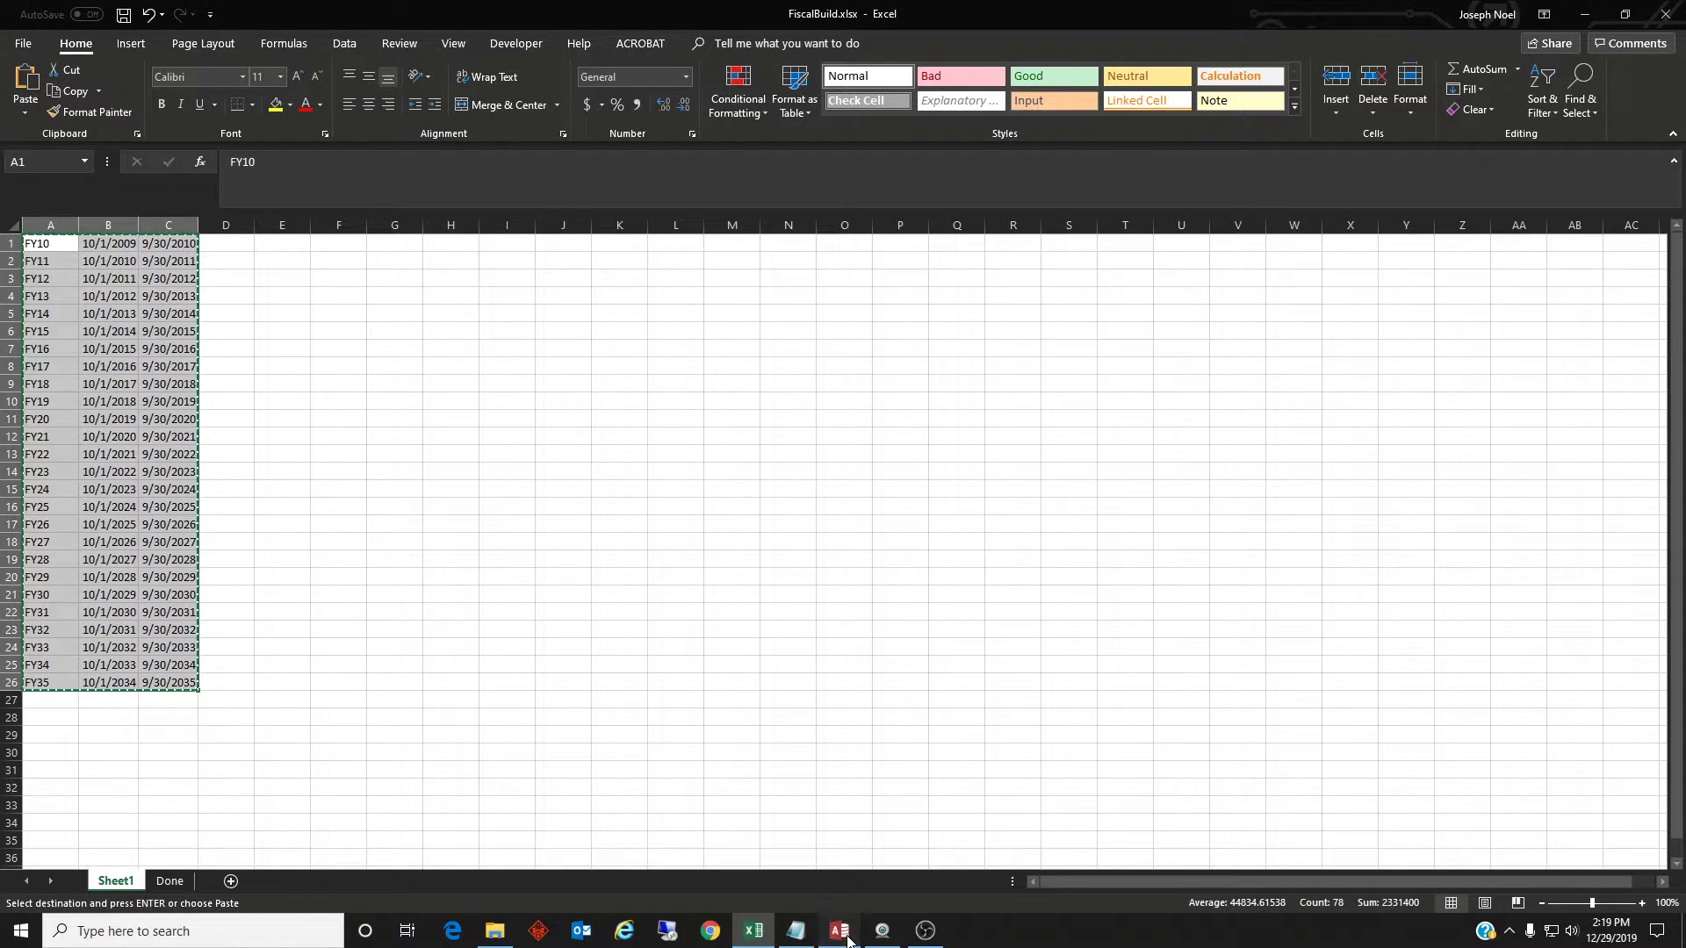
Step: Paste the 26 fiscal-year rows into rtblFiscalYear's new-record row and close the table
{"action": "left_click", "coordinate": [841, 930]}
{"action": "left_click", "coordinate": [202, 219]}
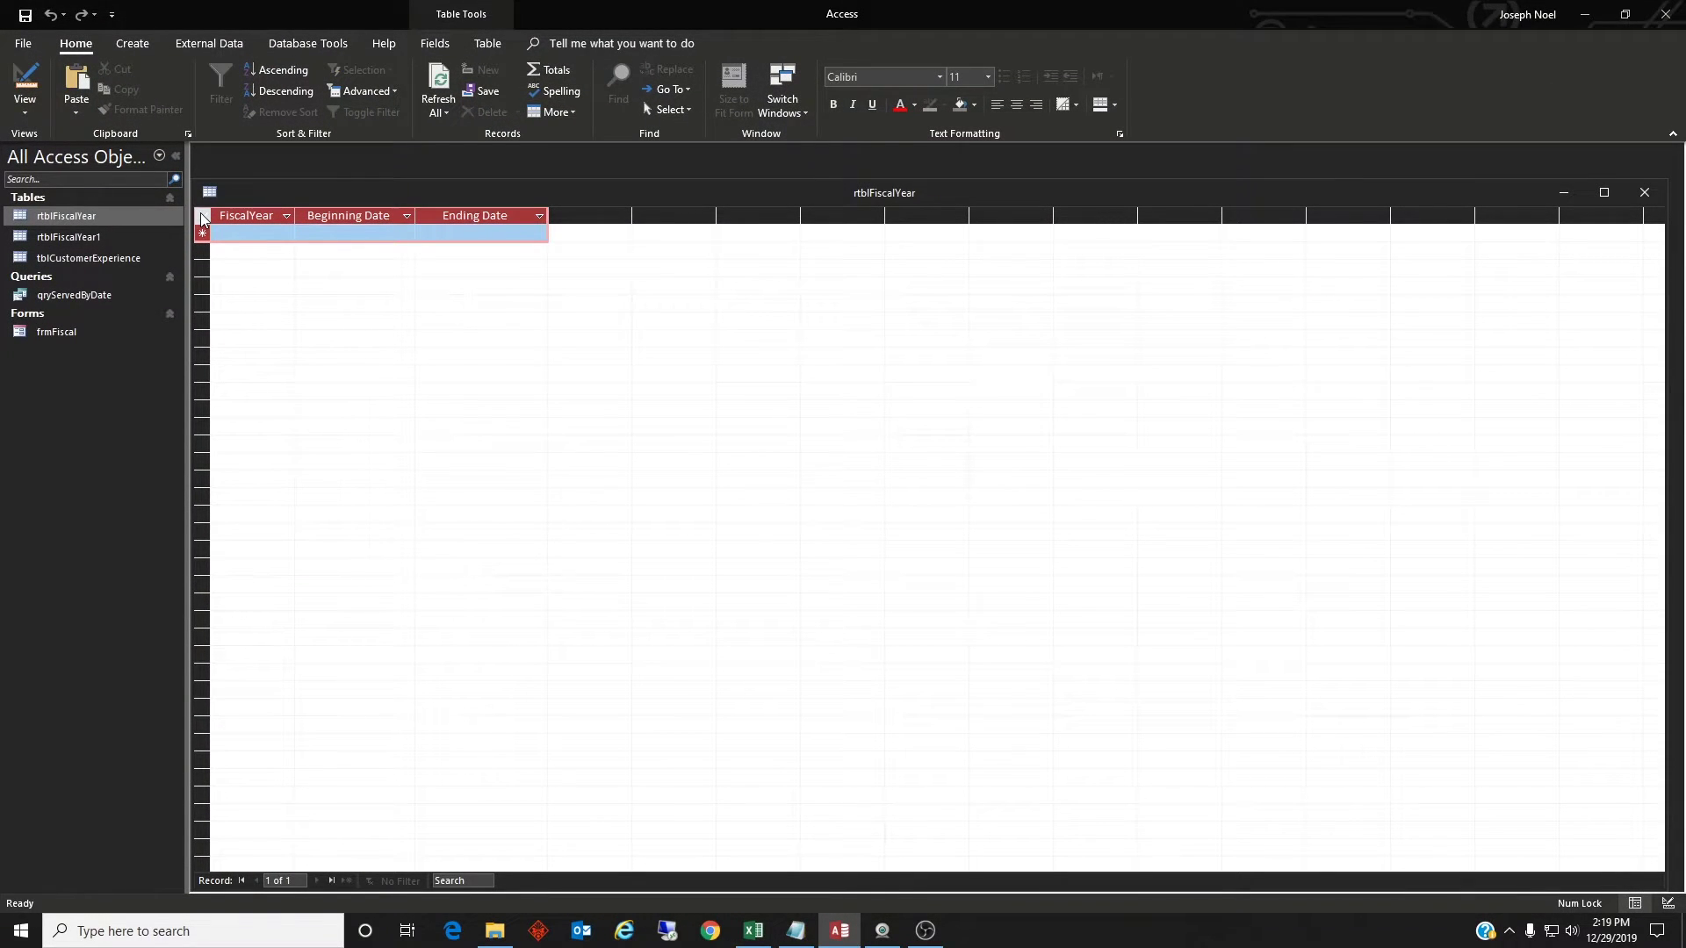
{"action": "key", "text": "ctrl+v"}
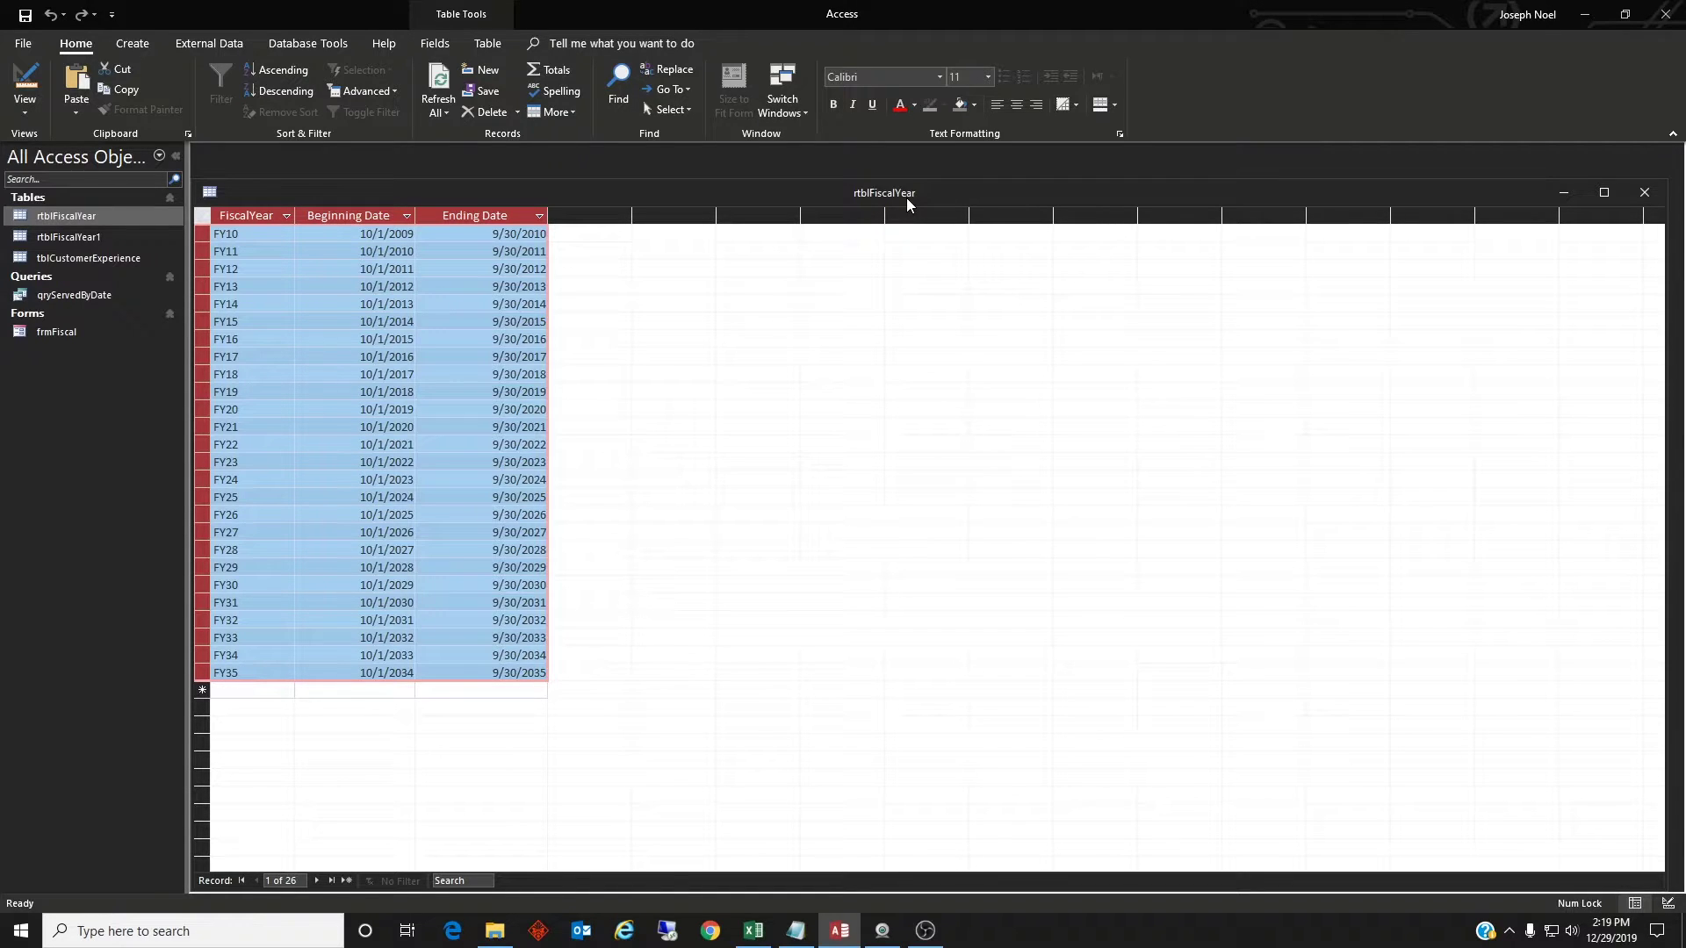
{"action": "left_click", "coordinate": [1641, 196]}
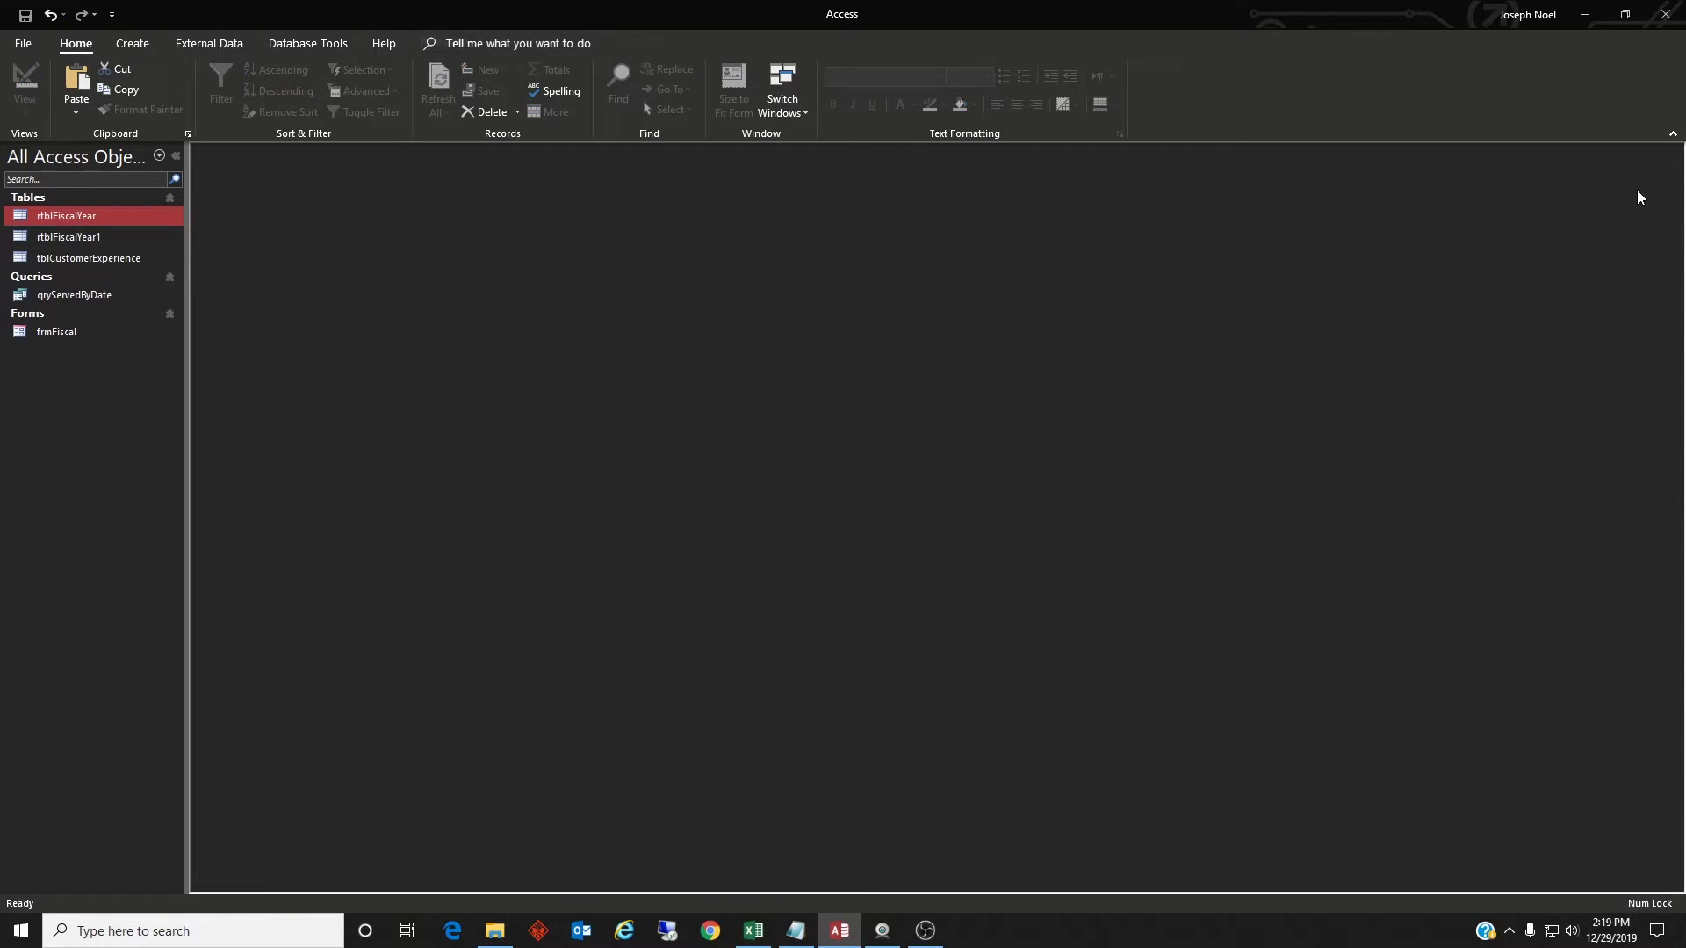
Step: Open frmFiscal, move its window toward the centre, and switch it to Design View
{"action": "double_click", "coordinate": [52, 338]}
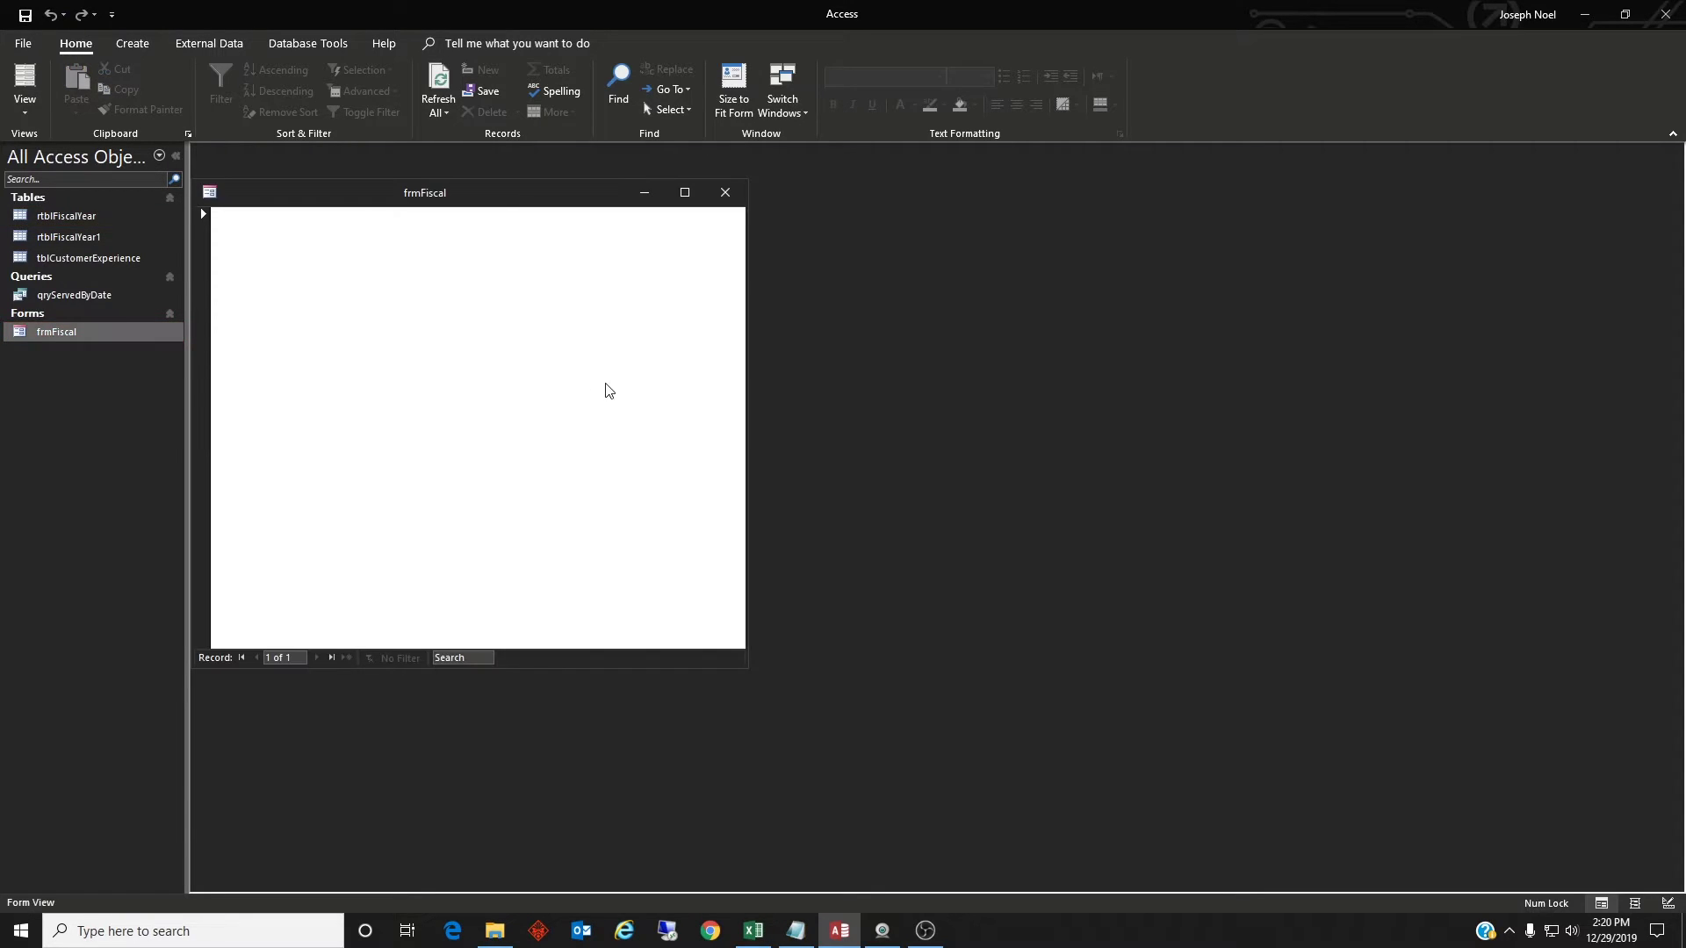
{"action": "left_click_drag", "start_coordinate": [437, 195], "coordinate": [659, 205]}
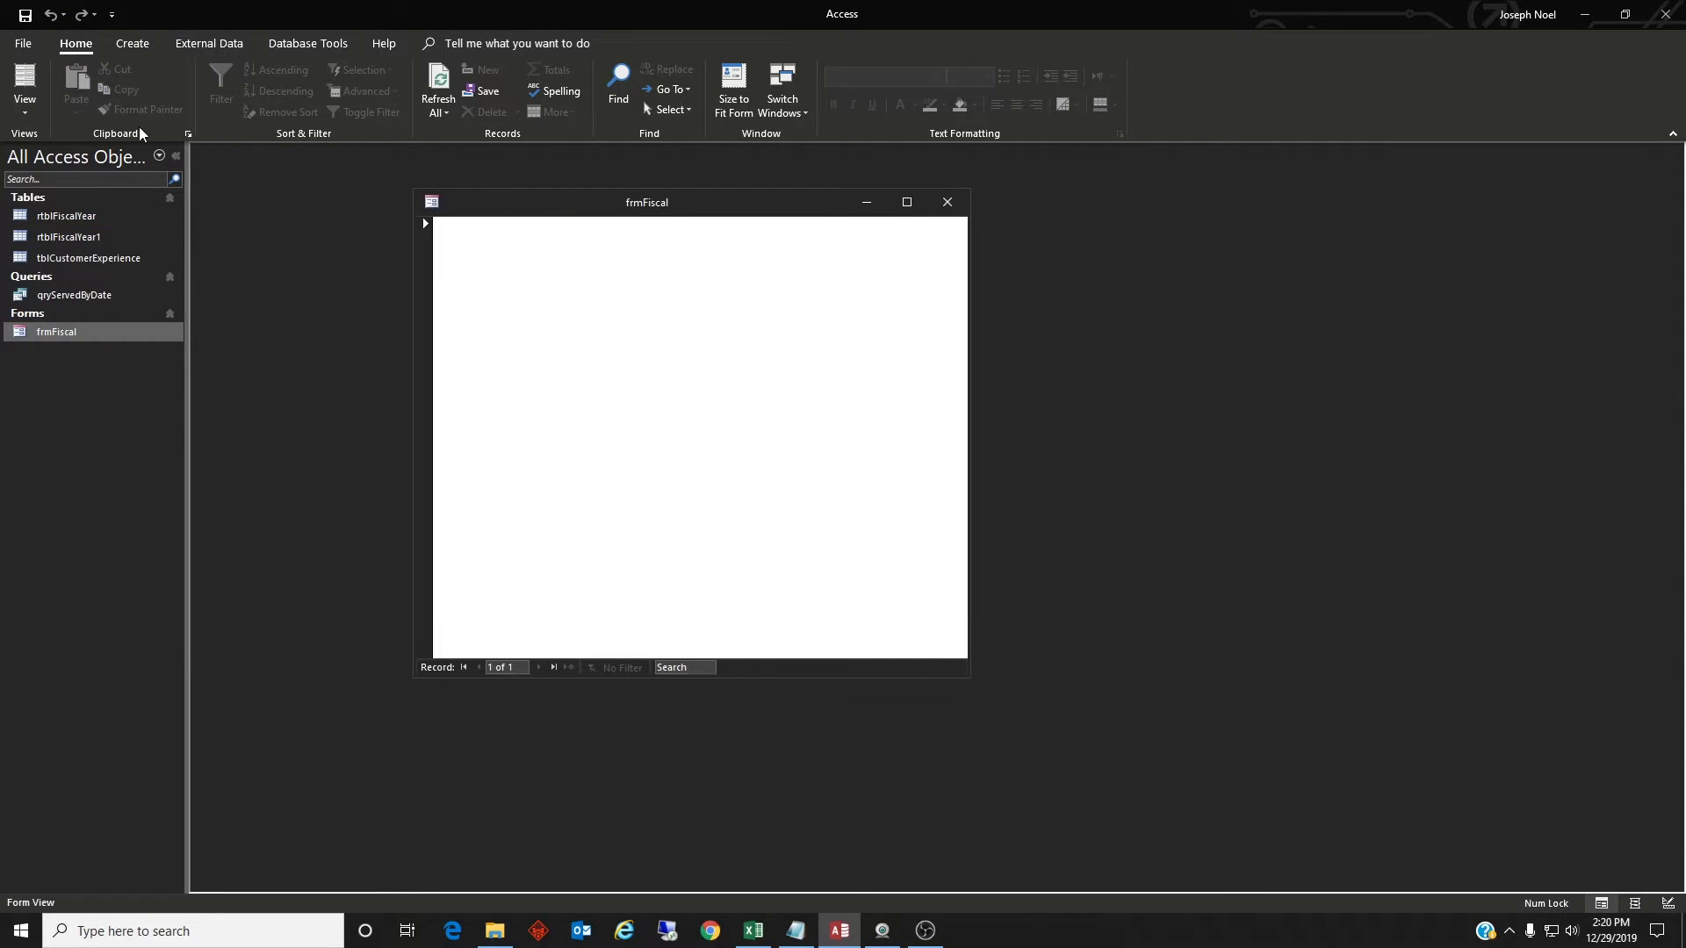
{"action": "right_click", "coordinate": [537, 204]}
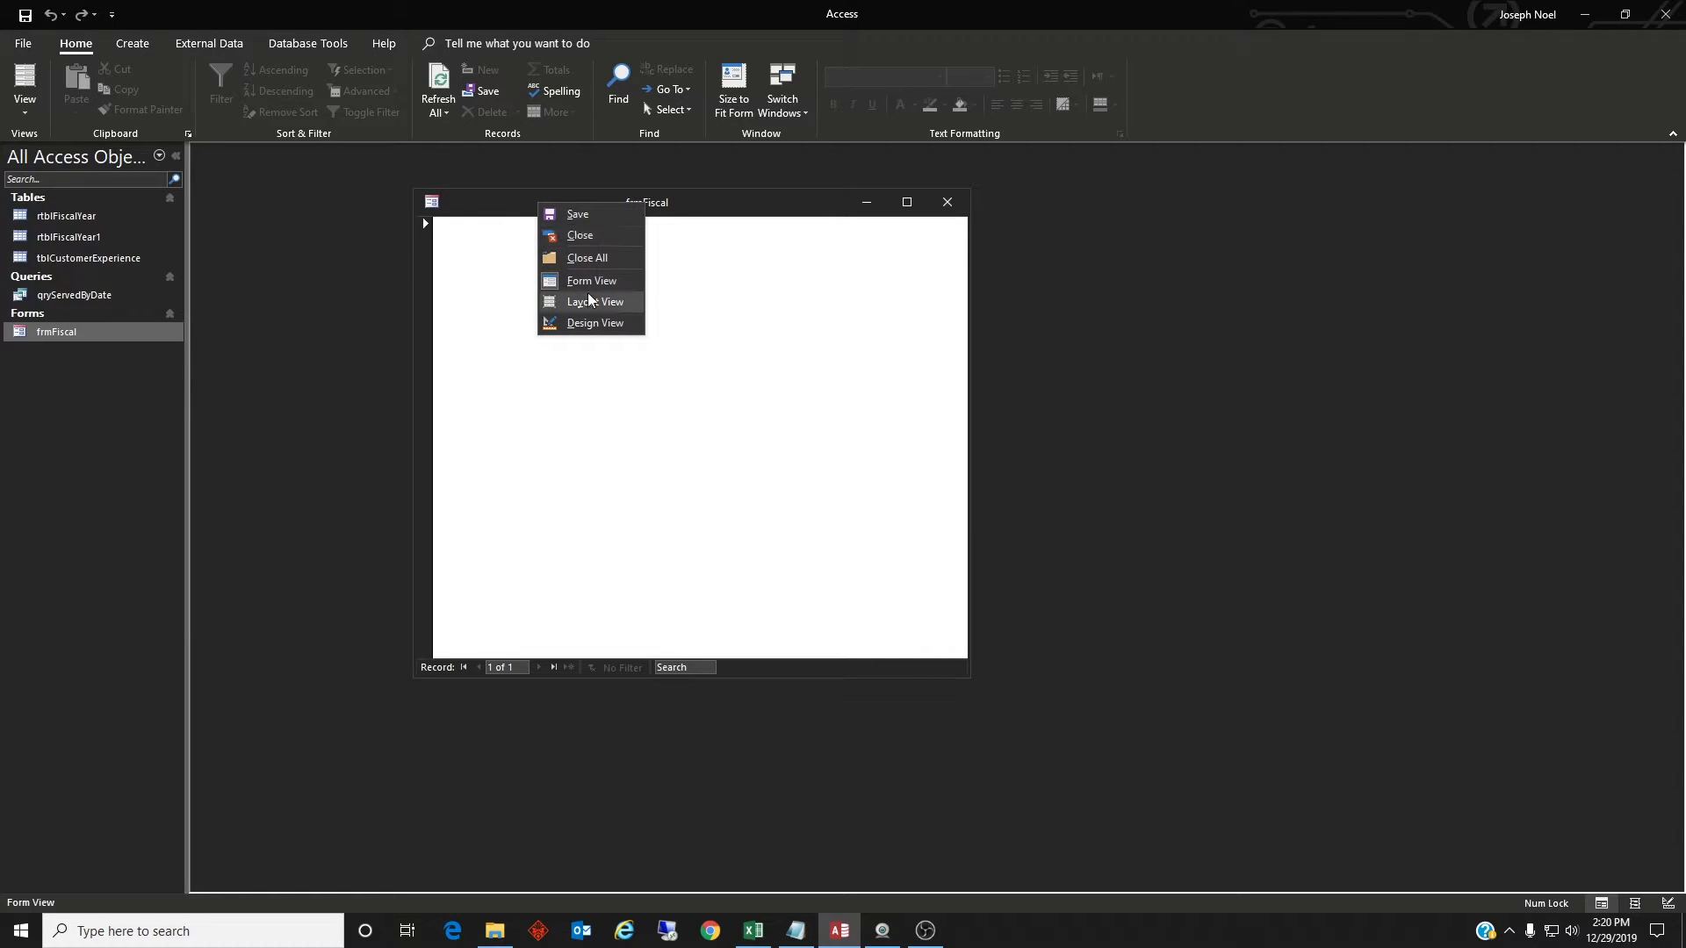
{"action": "left_click", "coordinate": [595, 324]}
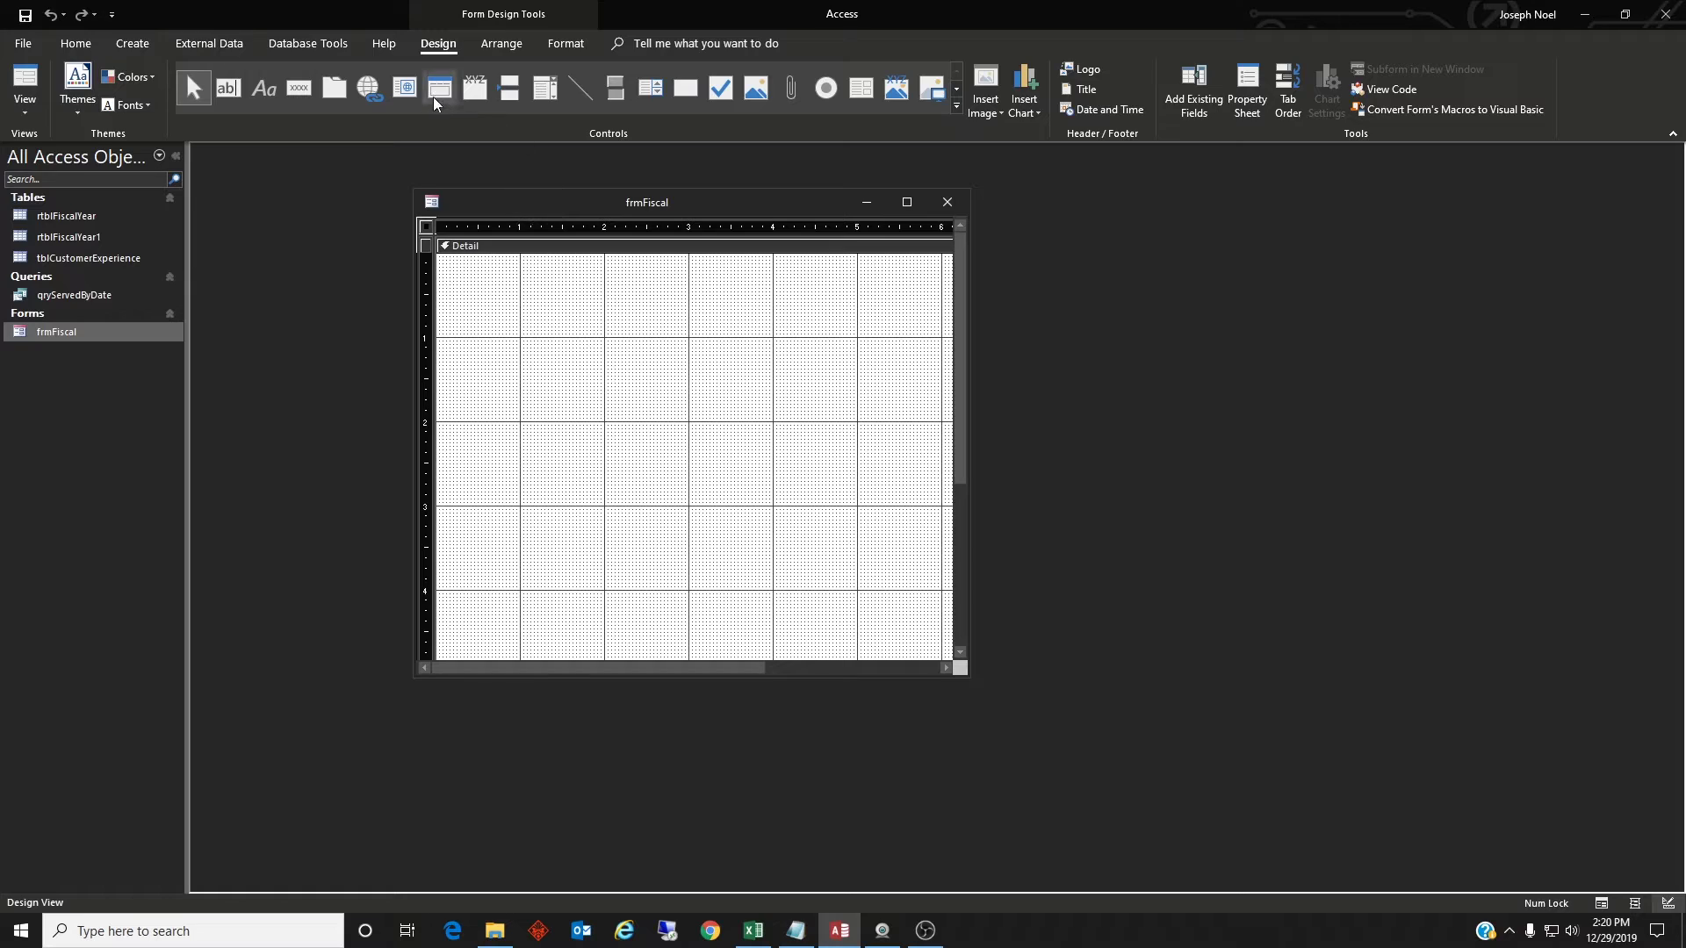
Step: Draw a combo box listing rtblFiscalYear's FiscalYear values sorted ascending, labelled cboFY
{"action": "left_click", "coordinate": [544, 92]}
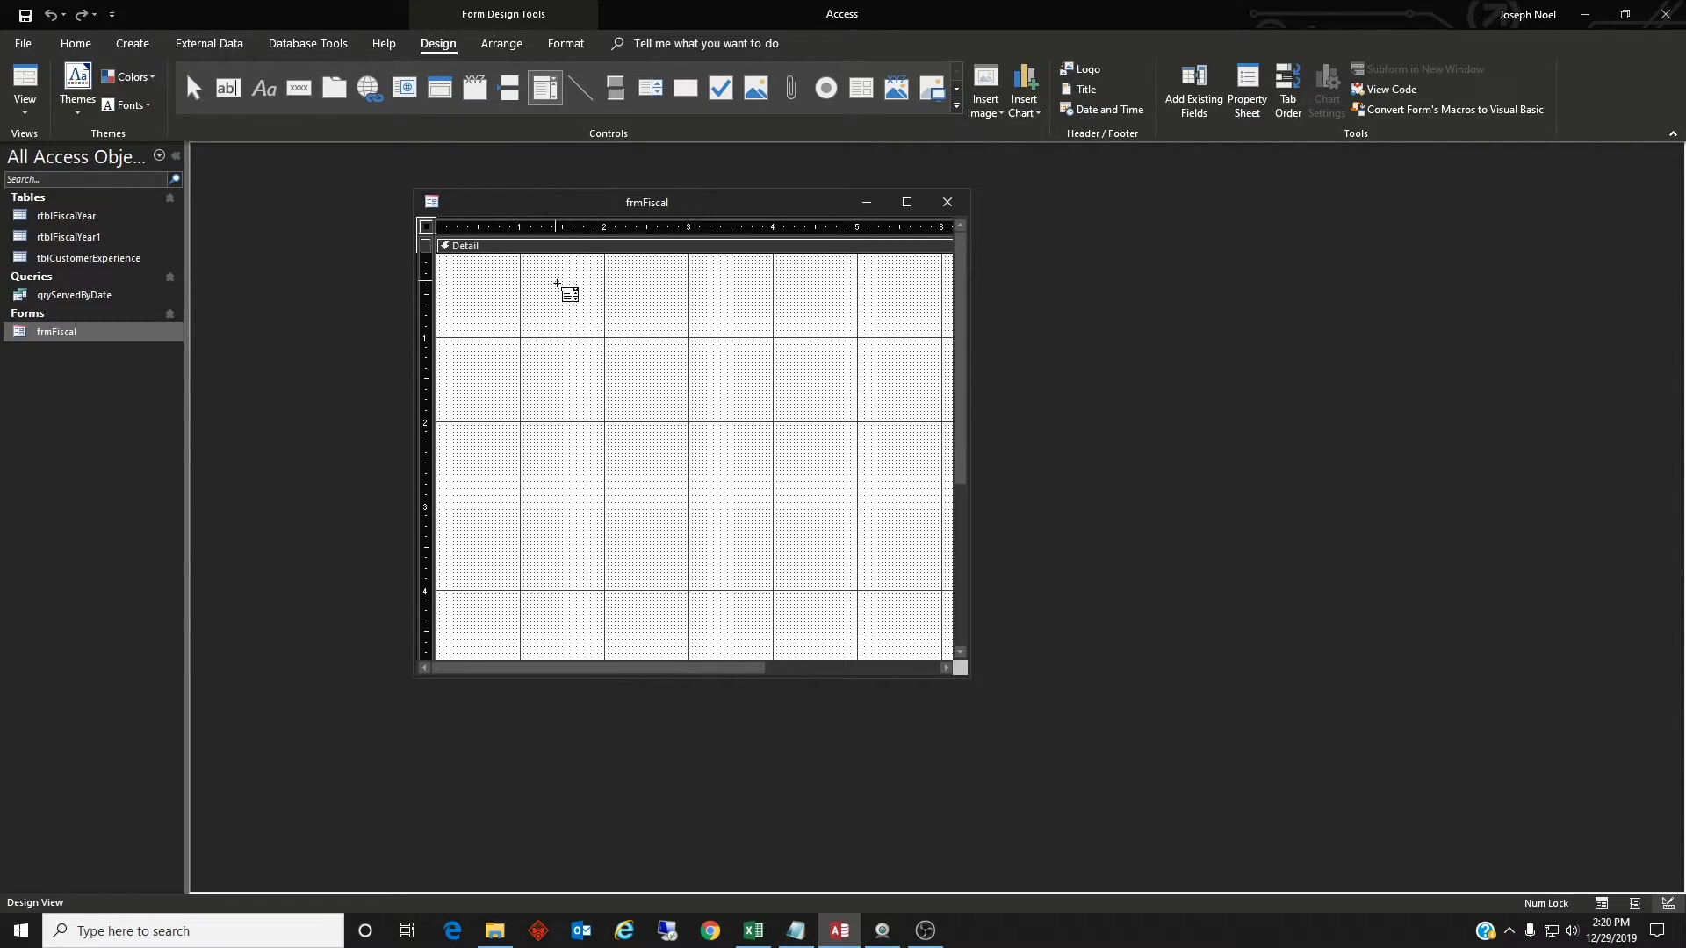
{"action": "left_click_drag", "start_coordinate": [556, 281], "coordinate": [691, 306]}
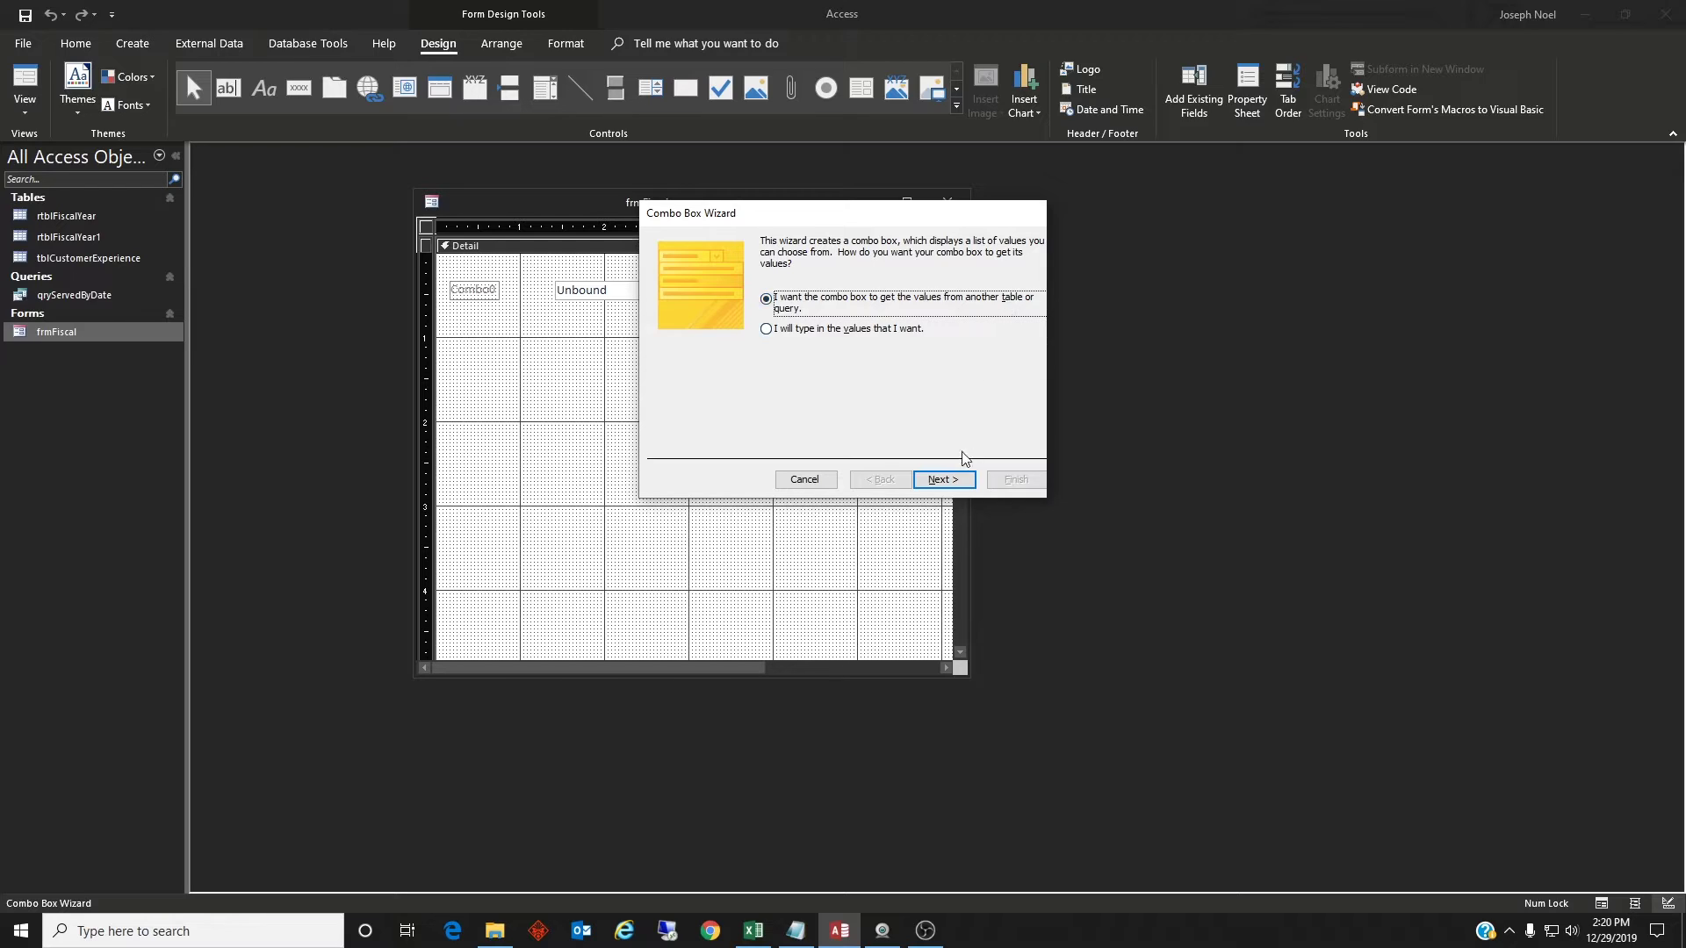
{"action": "left_click", "coordinate": [952, 479]}
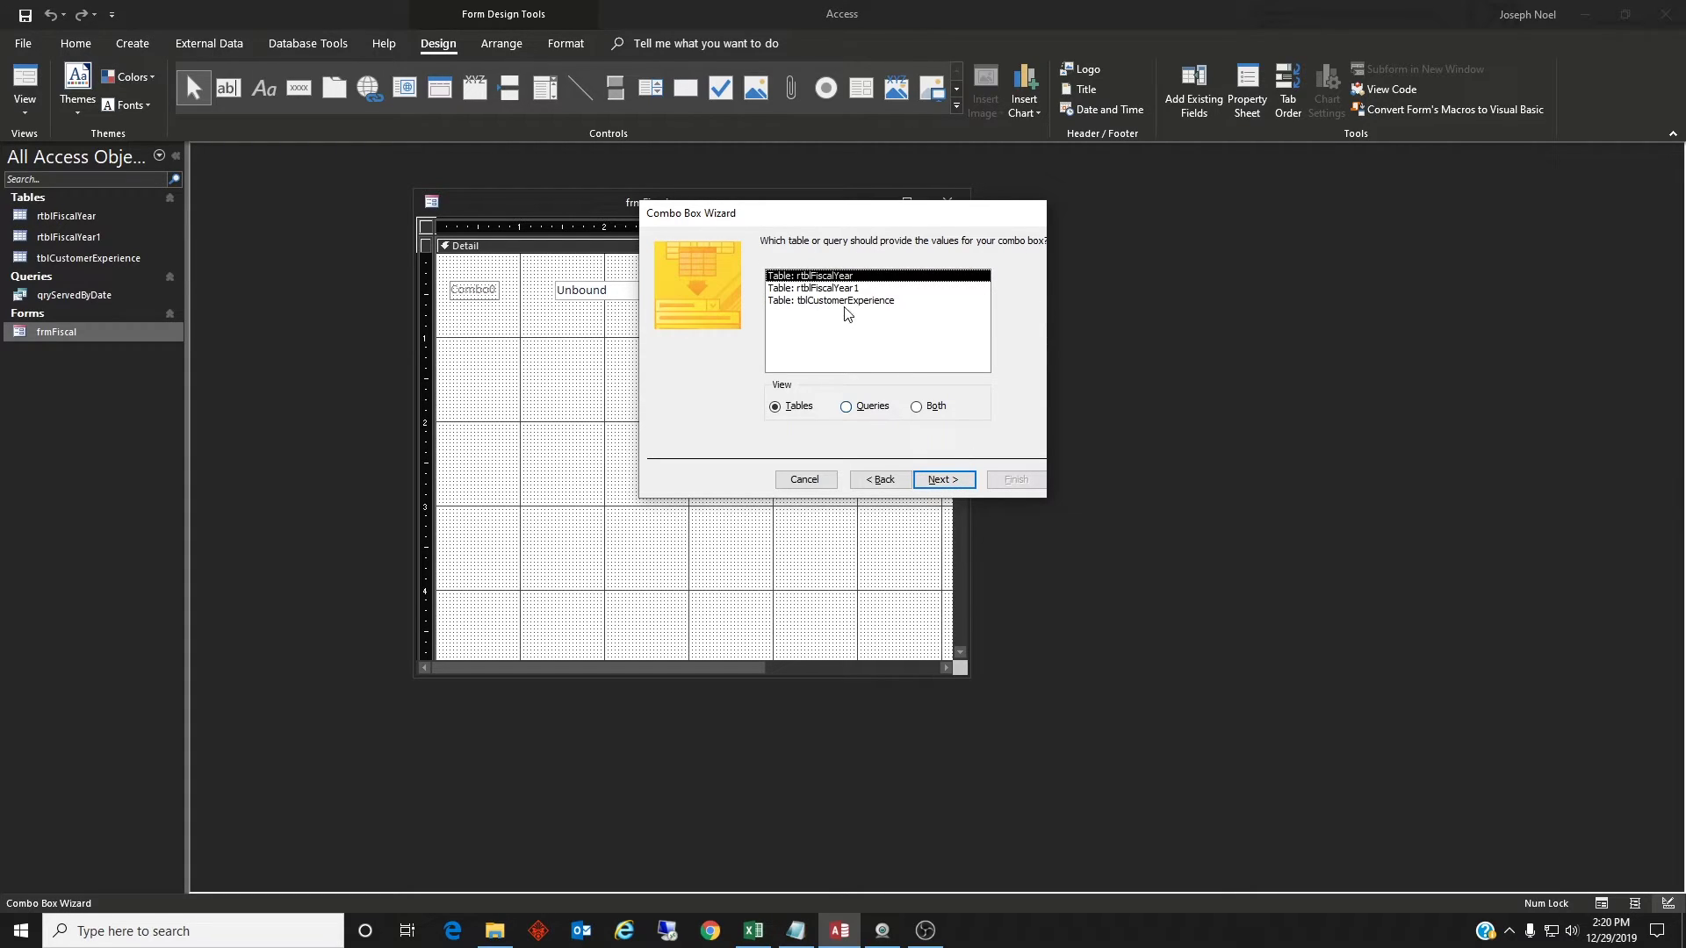
{"action": "left_click", "coordinate": [941, 478]}
{"action": "left_click", "coordinate": [821, 366]}
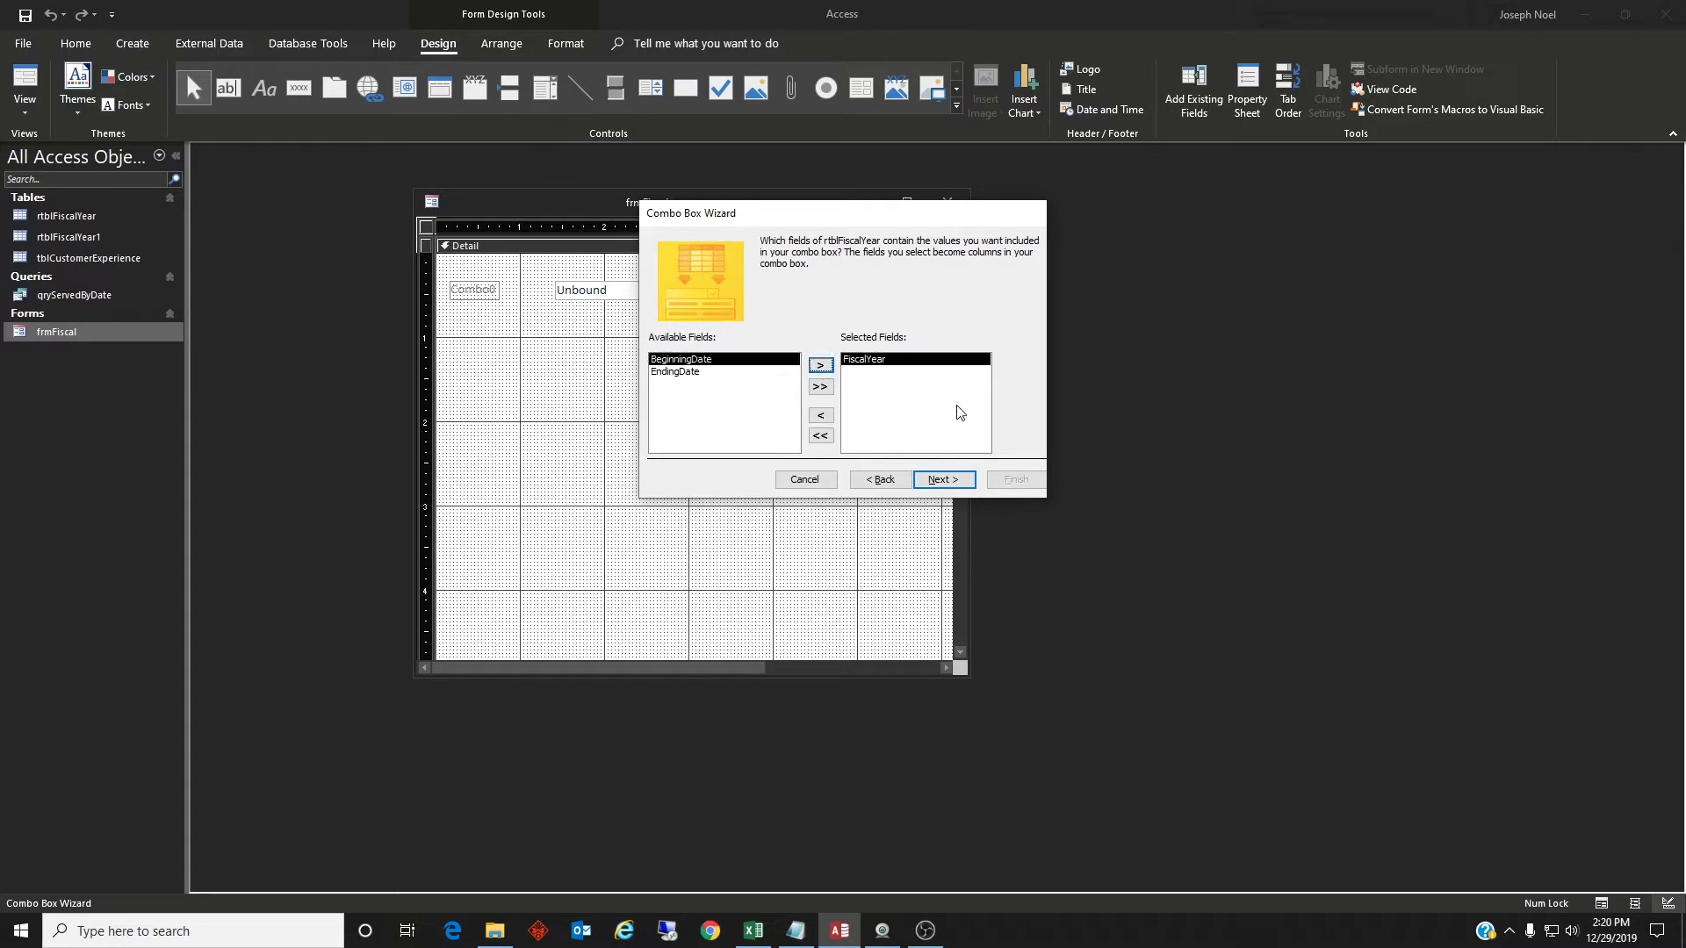
{"action": "left_click", "coordinate": [942, 478]}
{"action": "left_click", "coordinate": [793, 299]}
{"action": "left_click", "coordinate": [771, 326]}
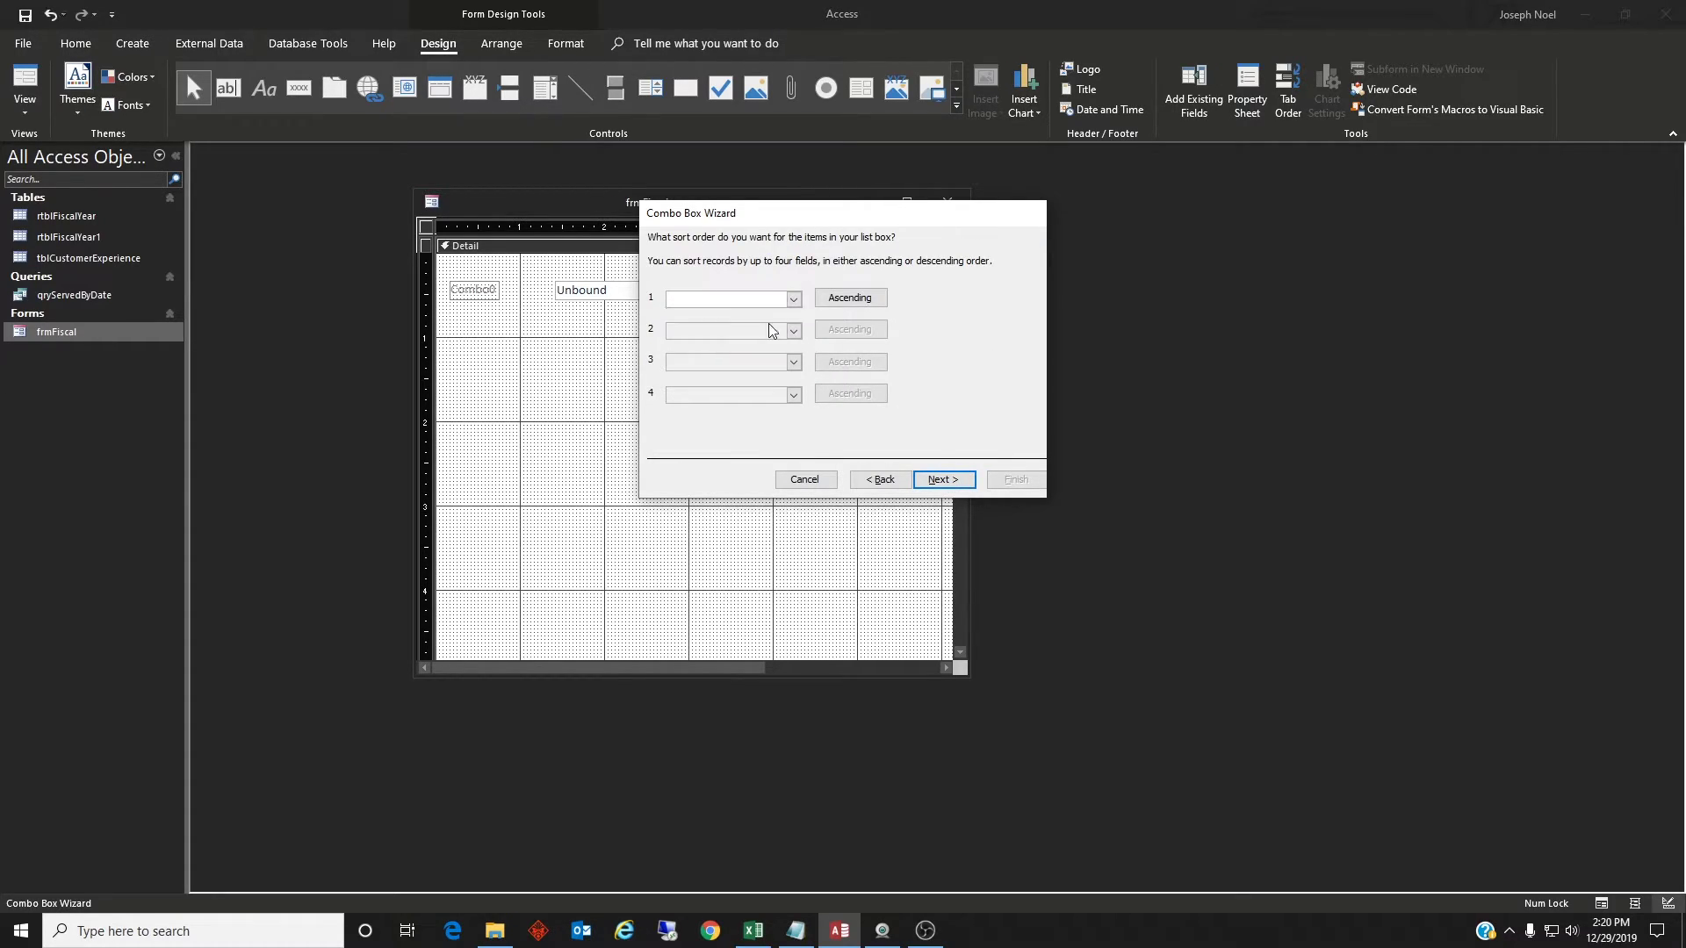
{"action": "left_click", "coordinate": [942, 481]}
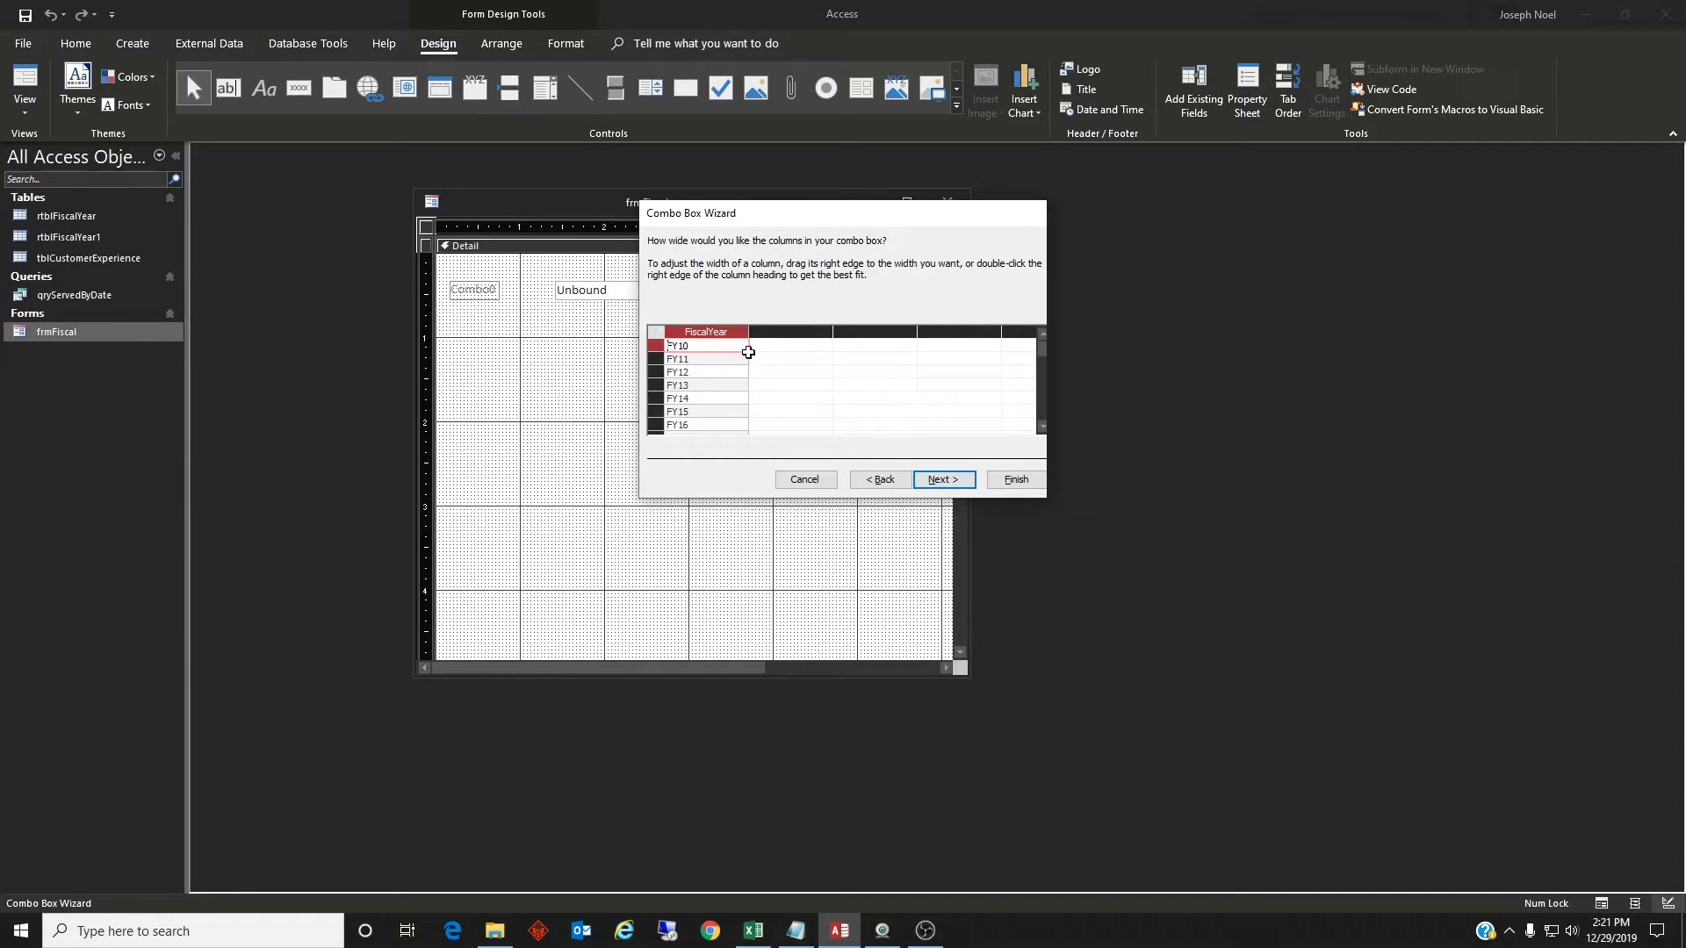
{"action": "left_click", "coordinate": [942, 480]}
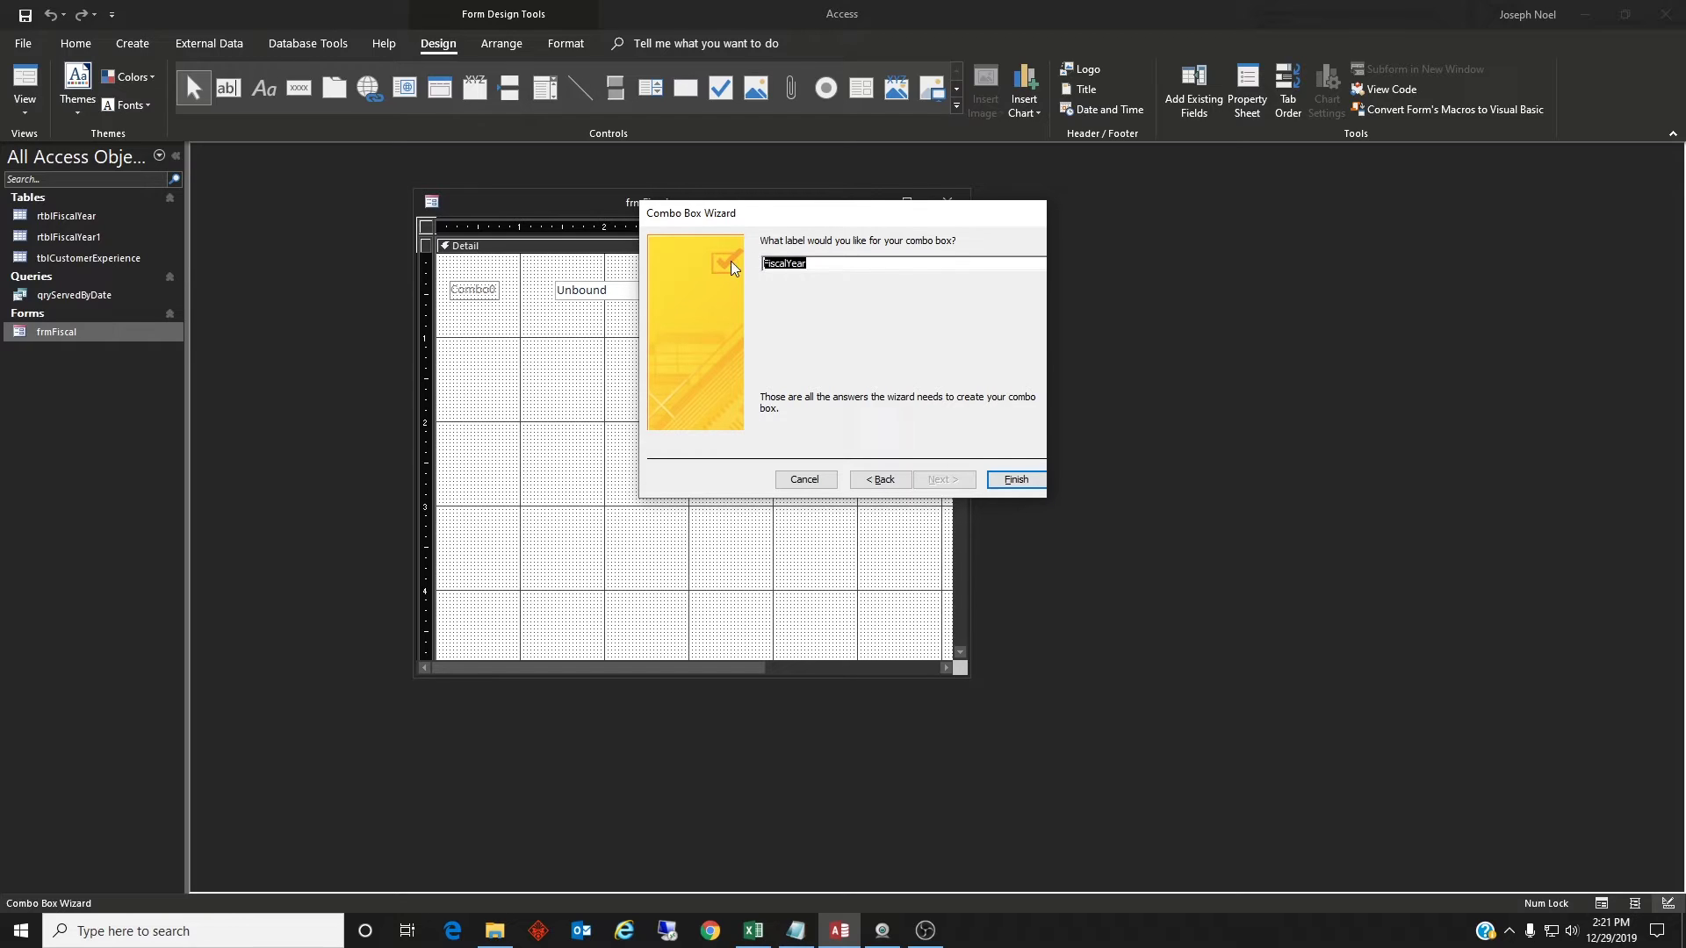
{"action": "type", "text": "cboFY"}
{"action": "left_click", "coordinate": [1011, 483]}
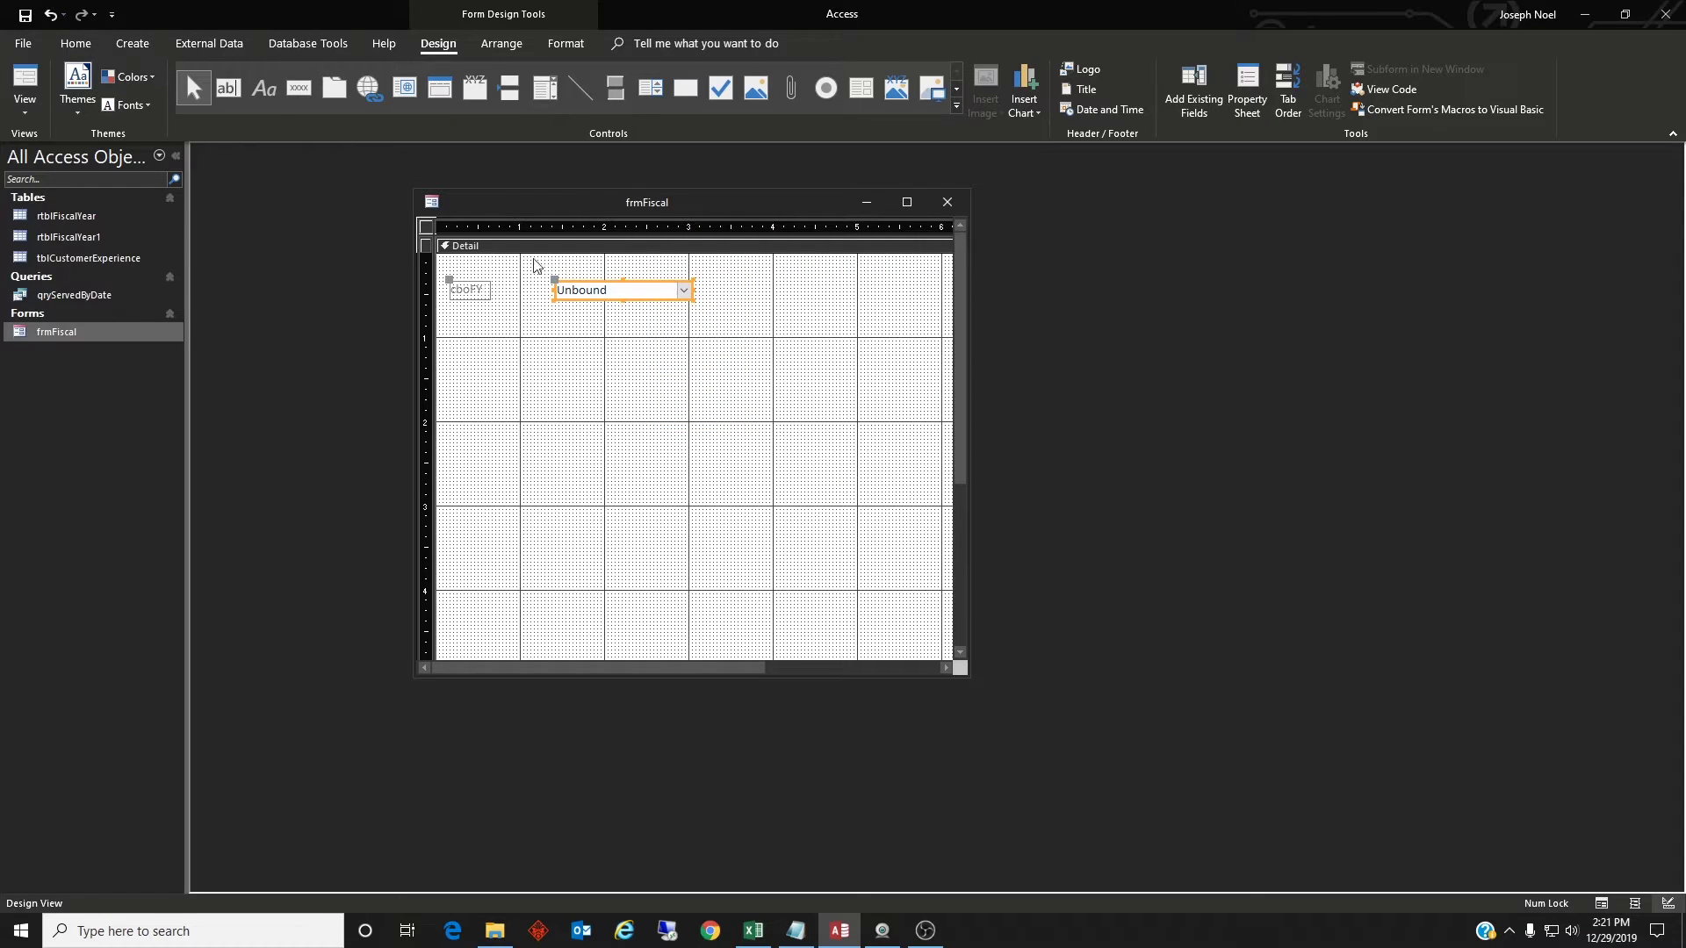
Step: Test the combo in Form View by picking FY13, then return to Design View
{"action": "left_click", "coordinate": [26, 83]}
{"action": "left_click", "coordinate": [681, 257]}
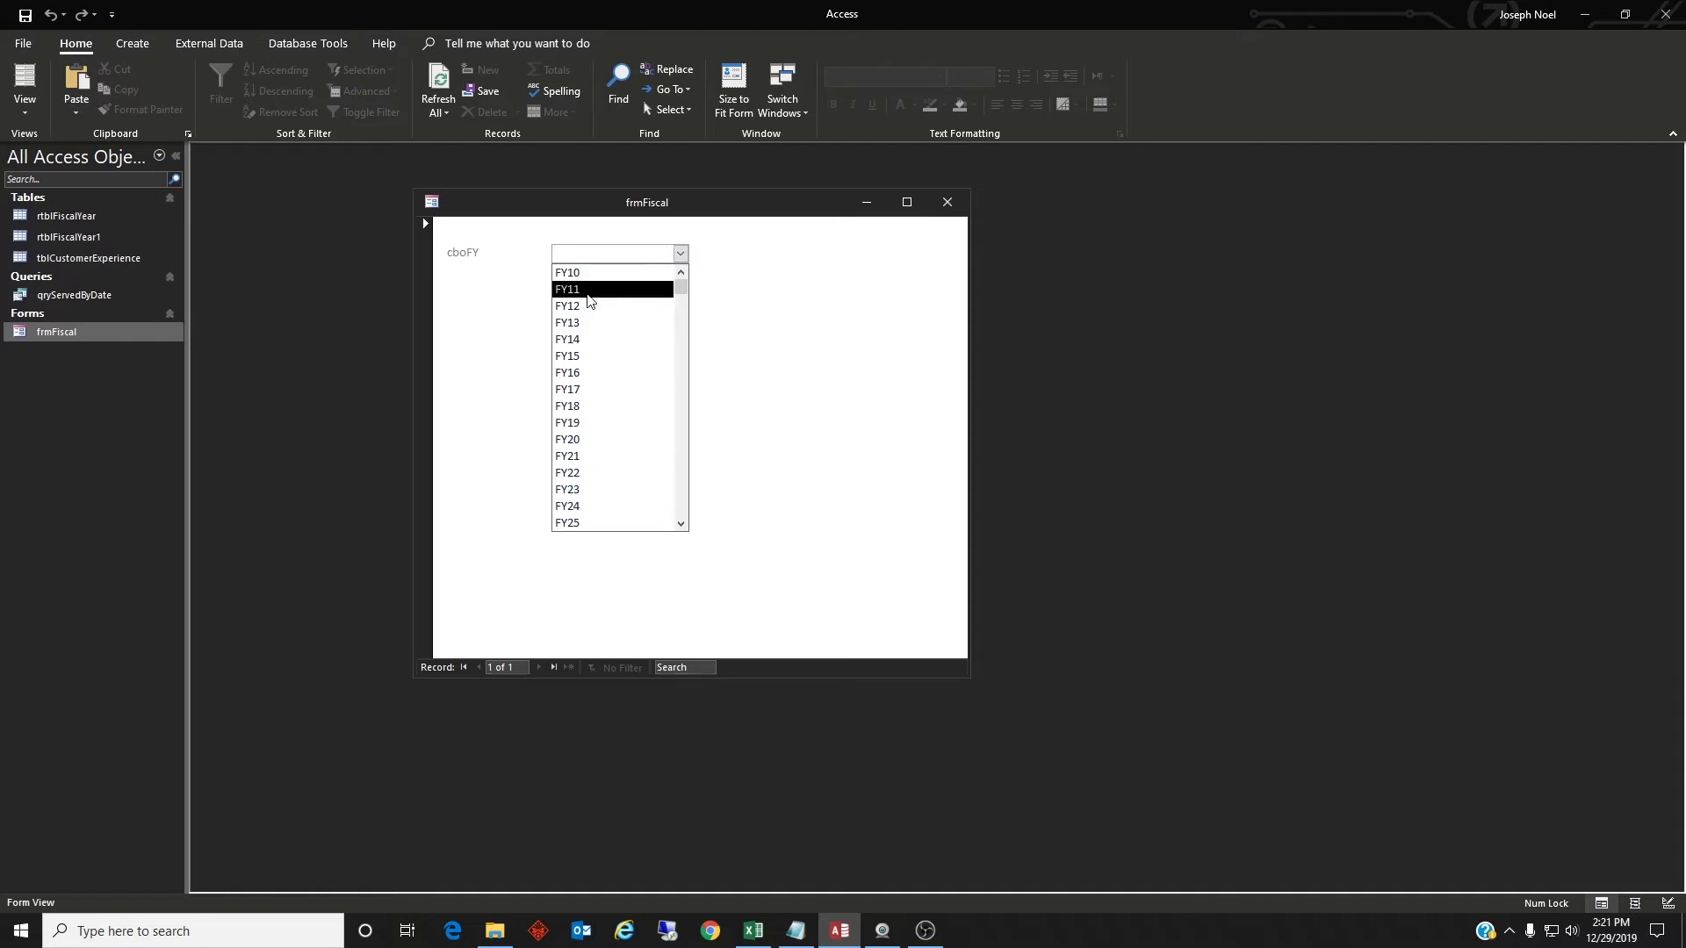
{"action": "left_click", "coordinate": [572, 323]}
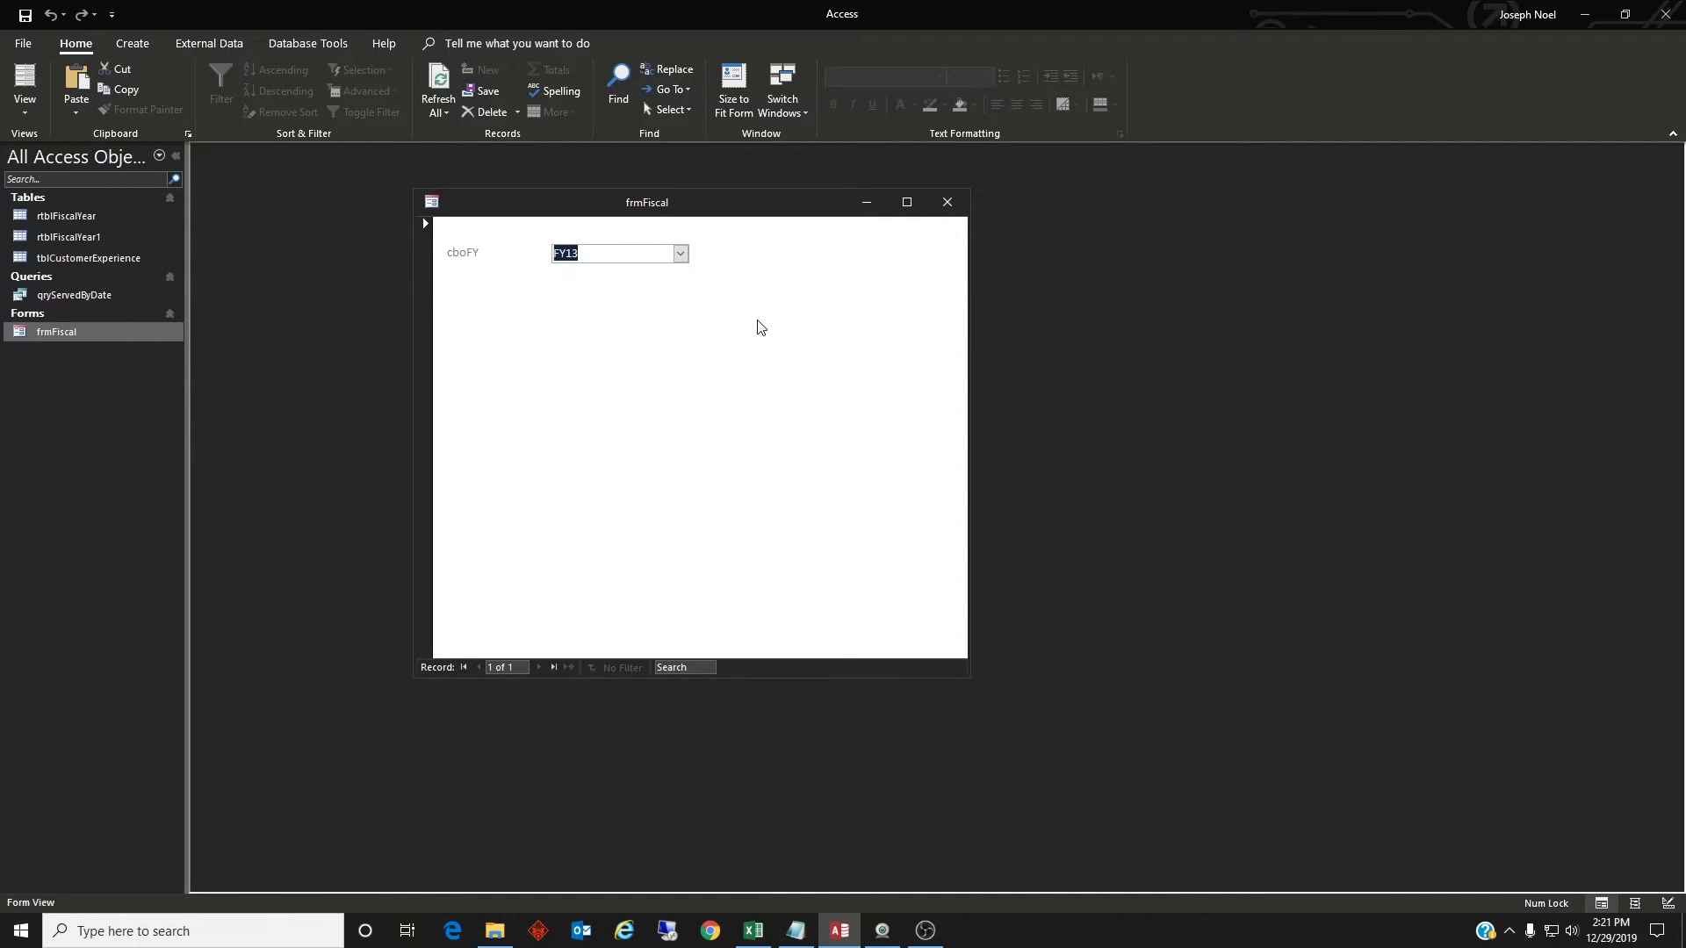
{"action": "right_click", "coordinate": [485, 203]}
{"action": "left_click", "coordinate": [531, 322]}
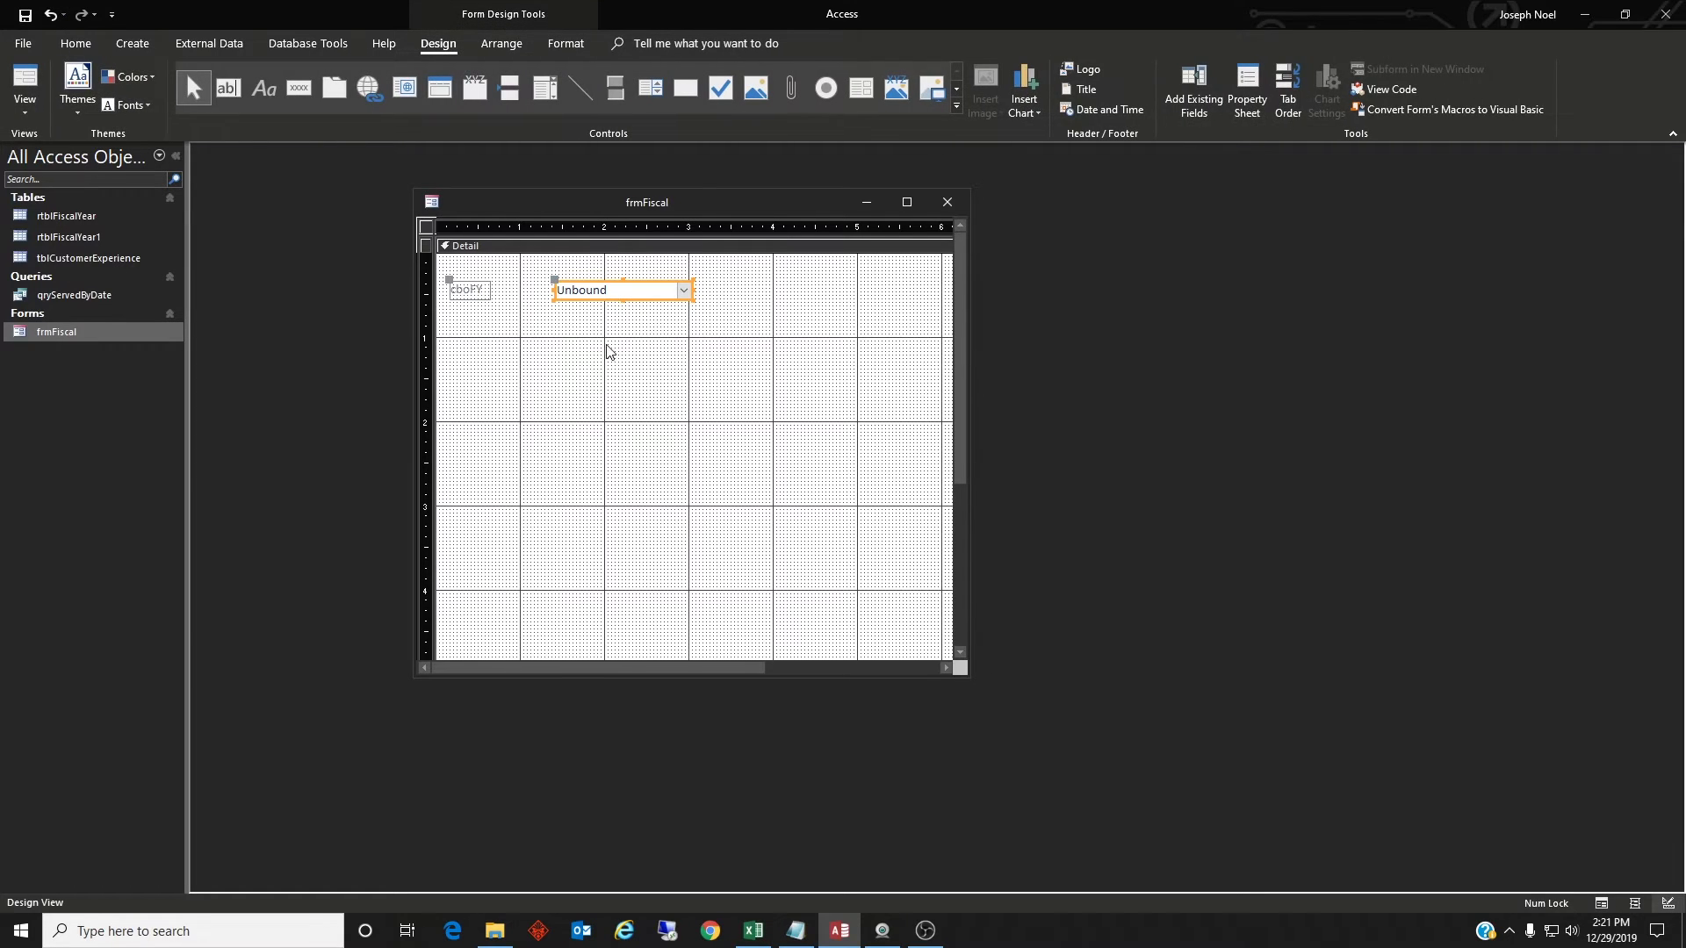
Step: Draw a text box below the combo box and name it BDate
{"action": "left_click", "coordinate": [241, 106]}
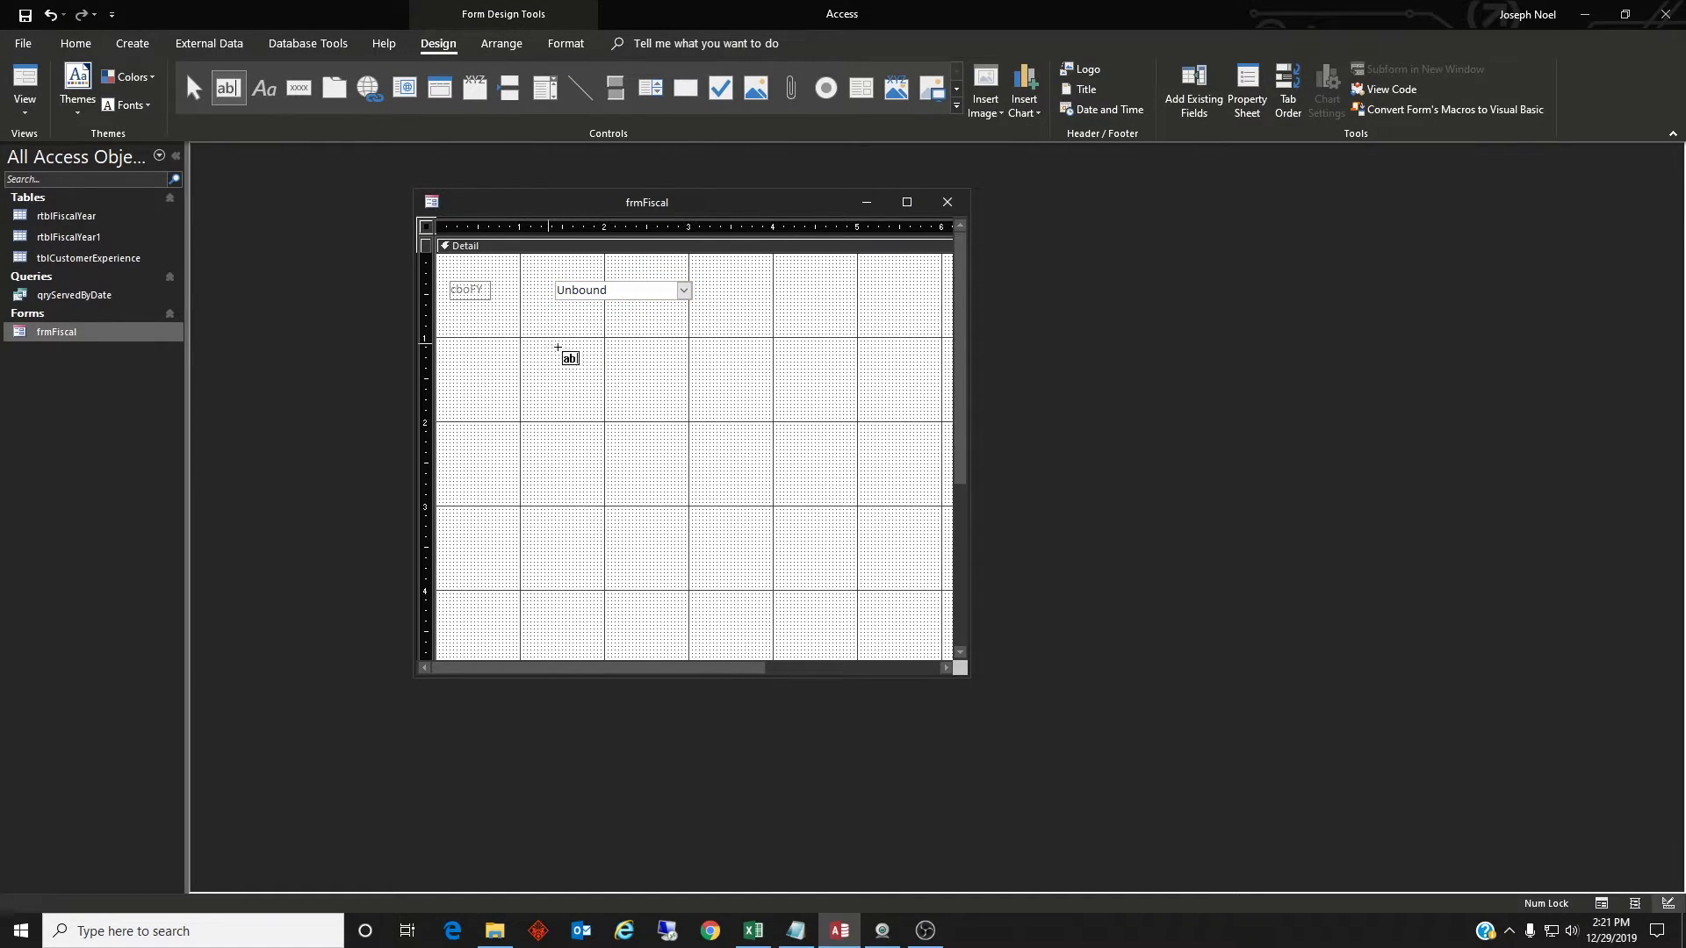
{"action": "left_click_drag", "start_coordinate": [548, 345], "coordinate": [640, 363]}
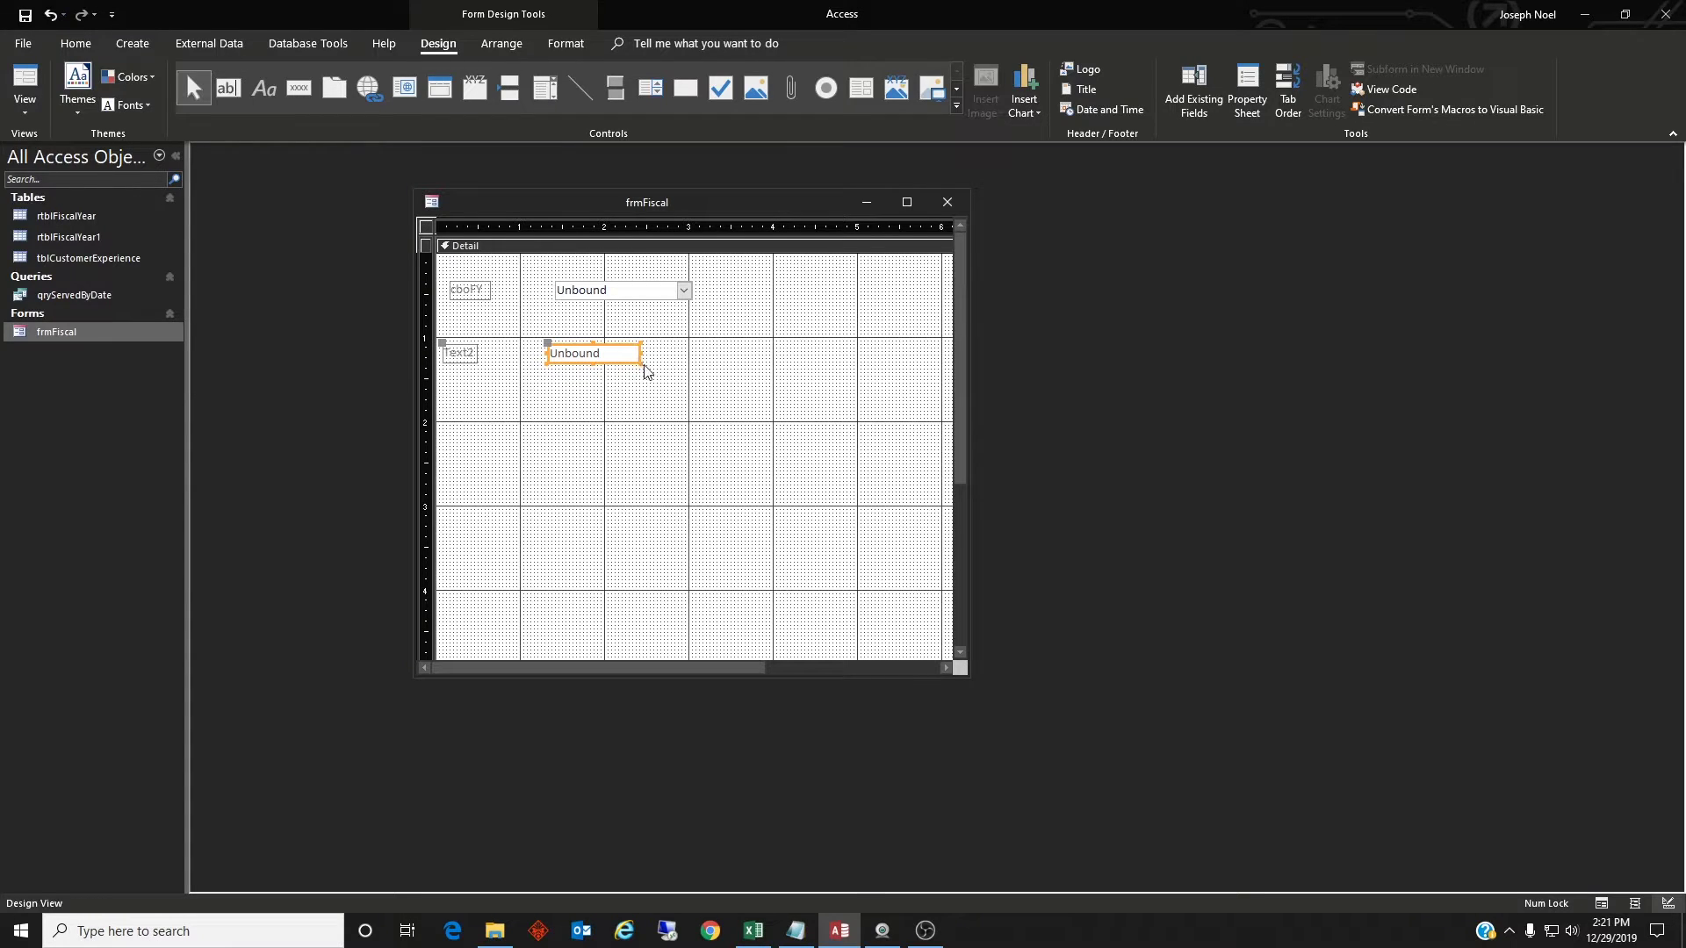
{"action": "left_click", "coordinate": [1233, 106]}
{"action": "left_click", "coordinate": [1463, 243]}
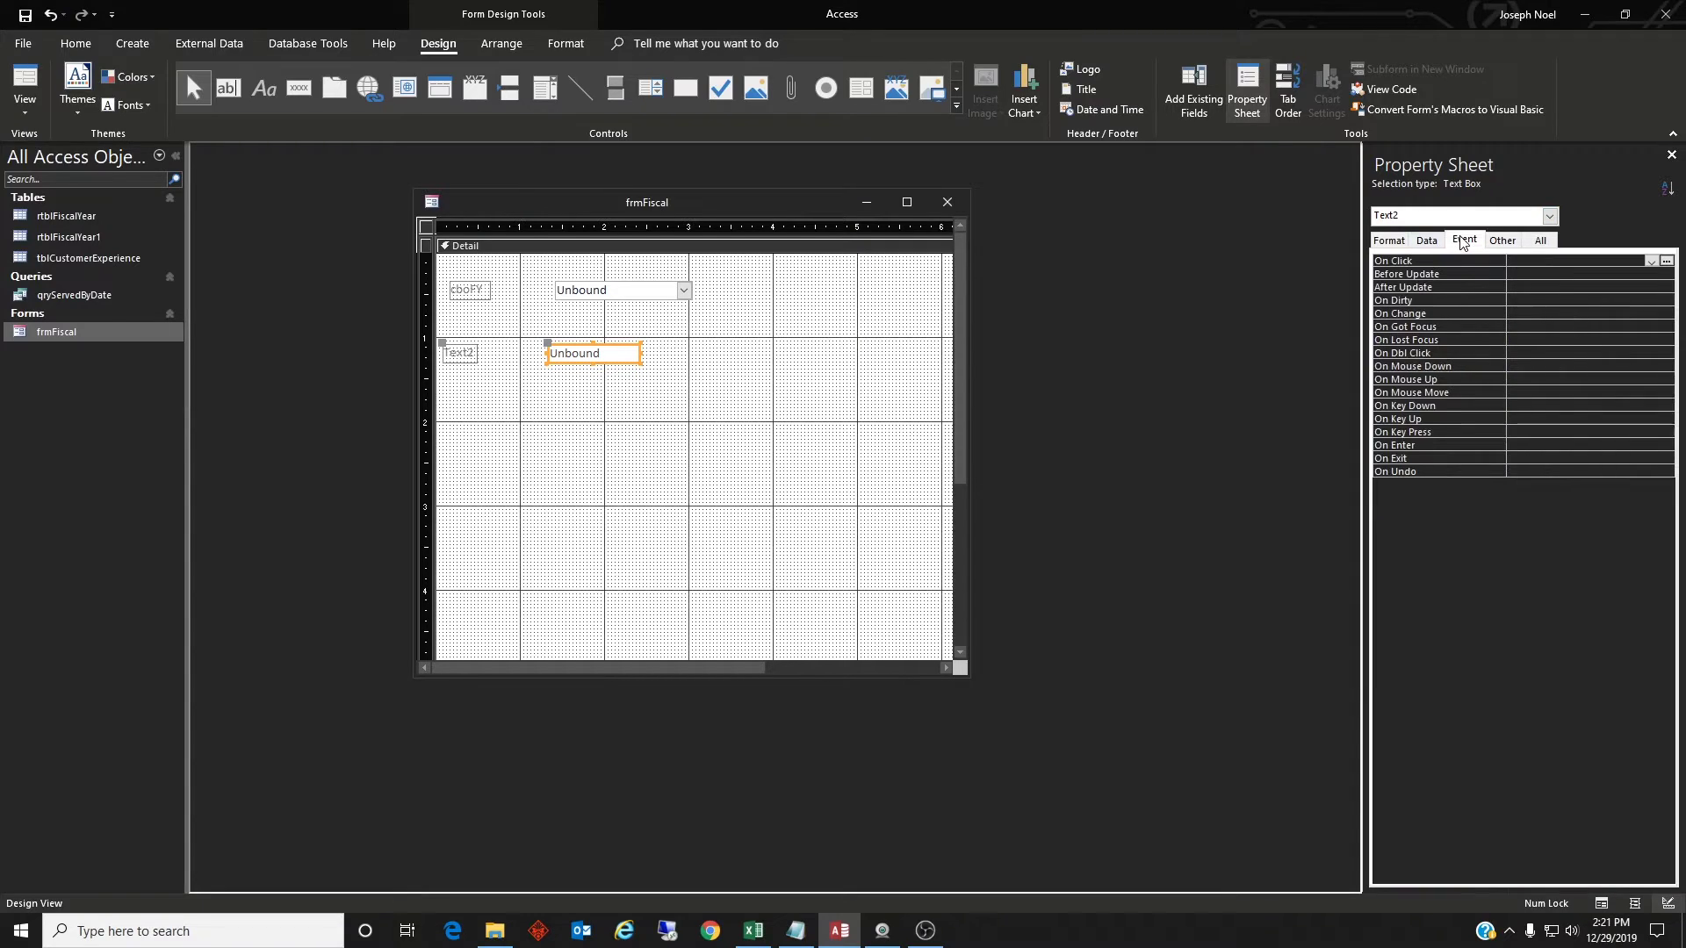
{"action": "left_click", "coordinate": [1426, 240]}
{"action": "left_click", "coordinate": [1388, 240]}
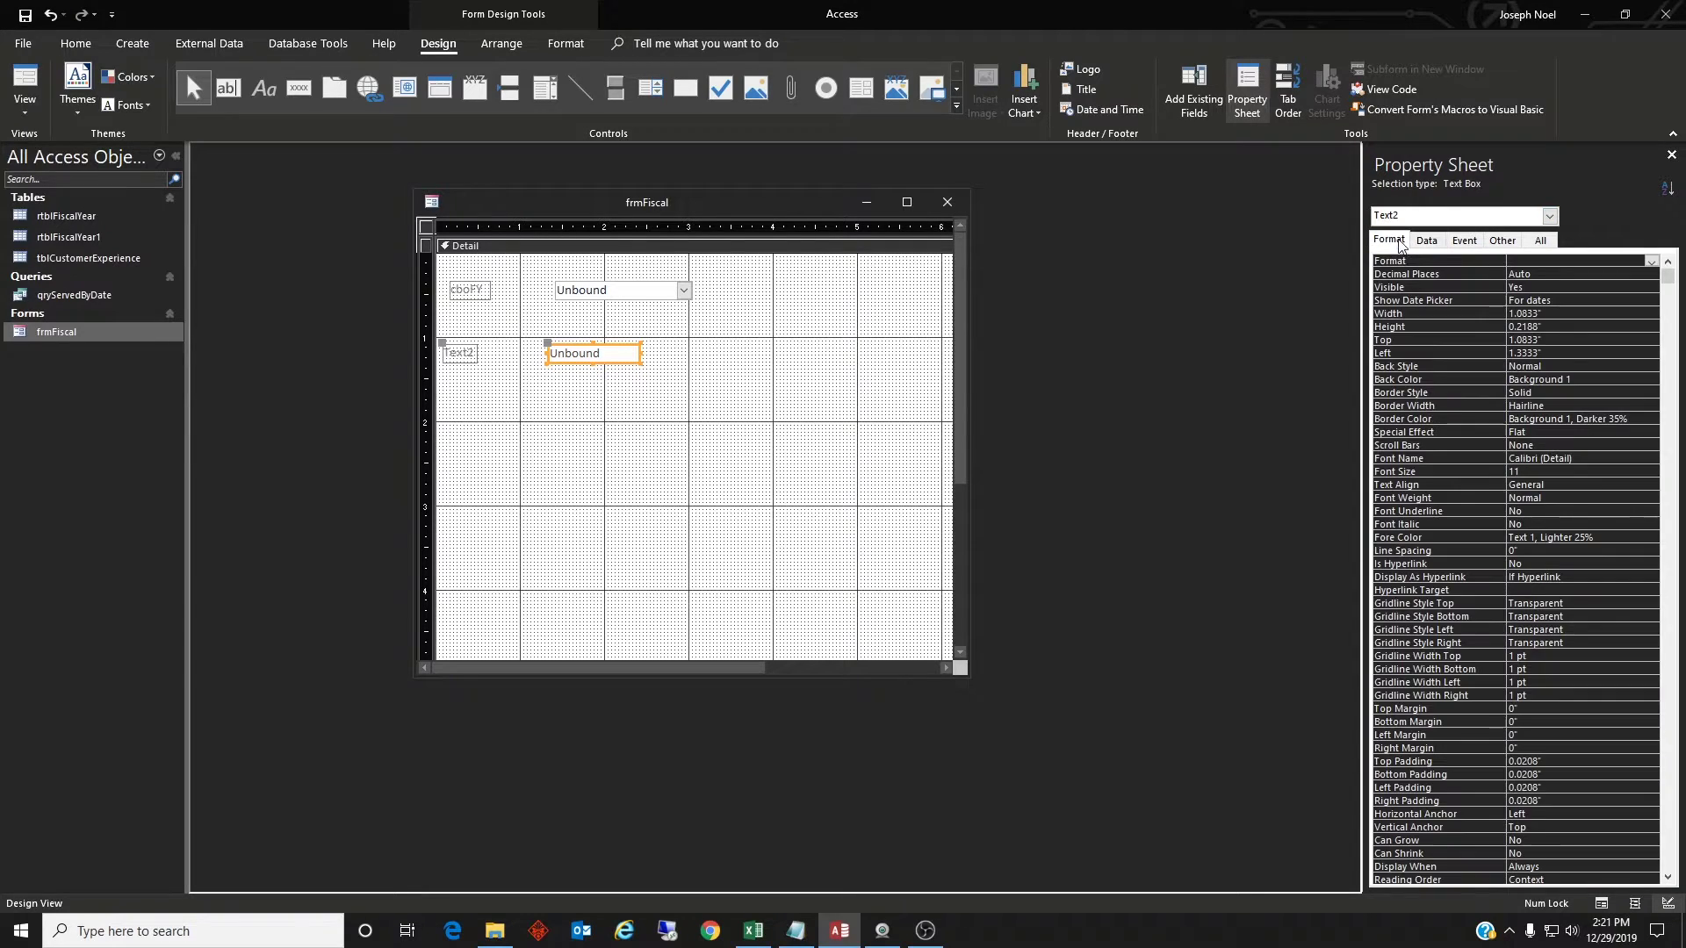
{"action": "left_click", "coordinate": [1503, 240]}
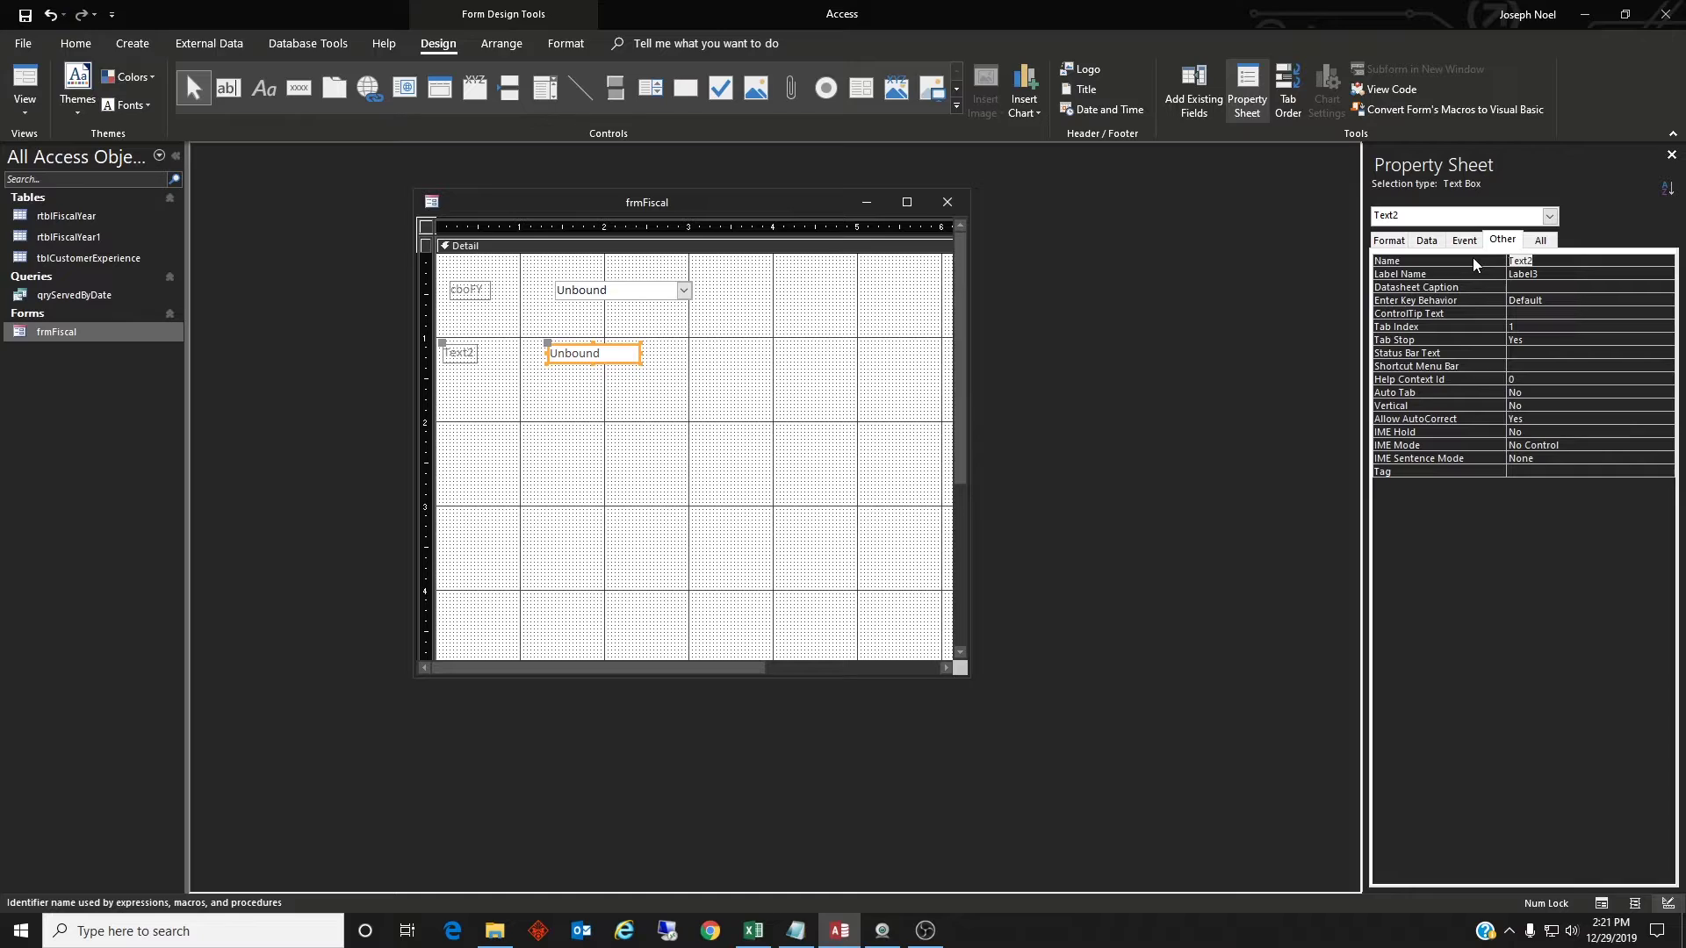
{"action": "type", "text": "BDate"}
{"action": "left_click", "coordinate": [740, 419]}
Step: Duplicate the BDate text box and name the copy EDate
{"action": "left_click", "coordinate": [591, 358]}
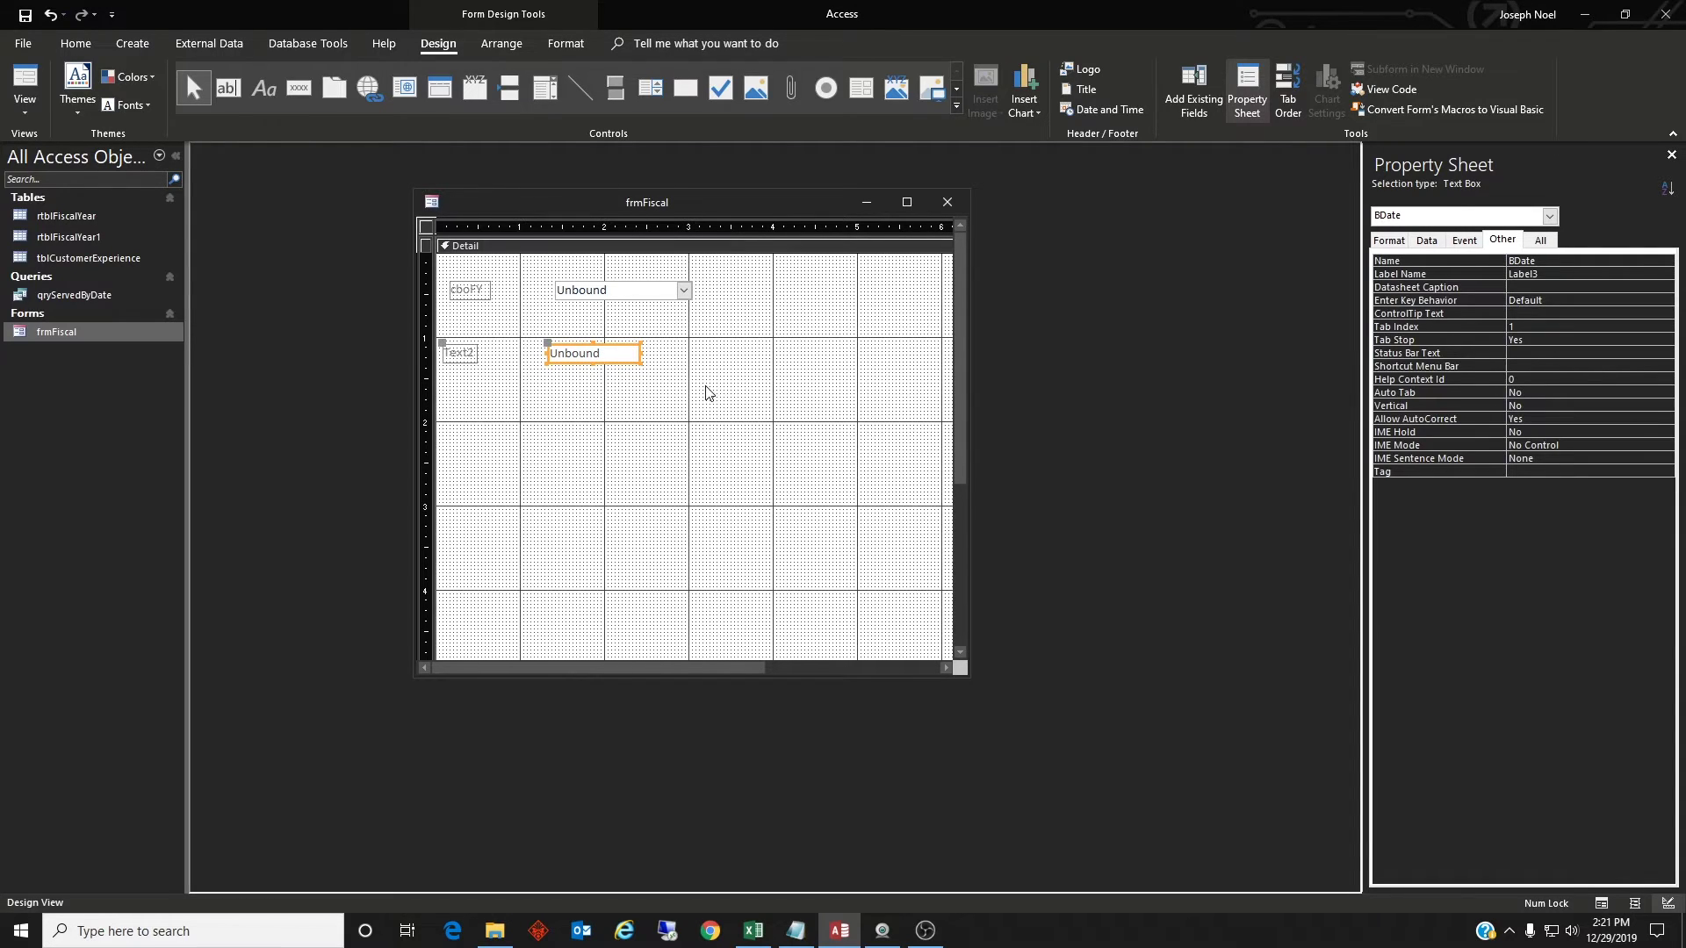
{"action": "key", "text": "ctrl+c"}
{"action": "key", "text": "ctrl+v"}
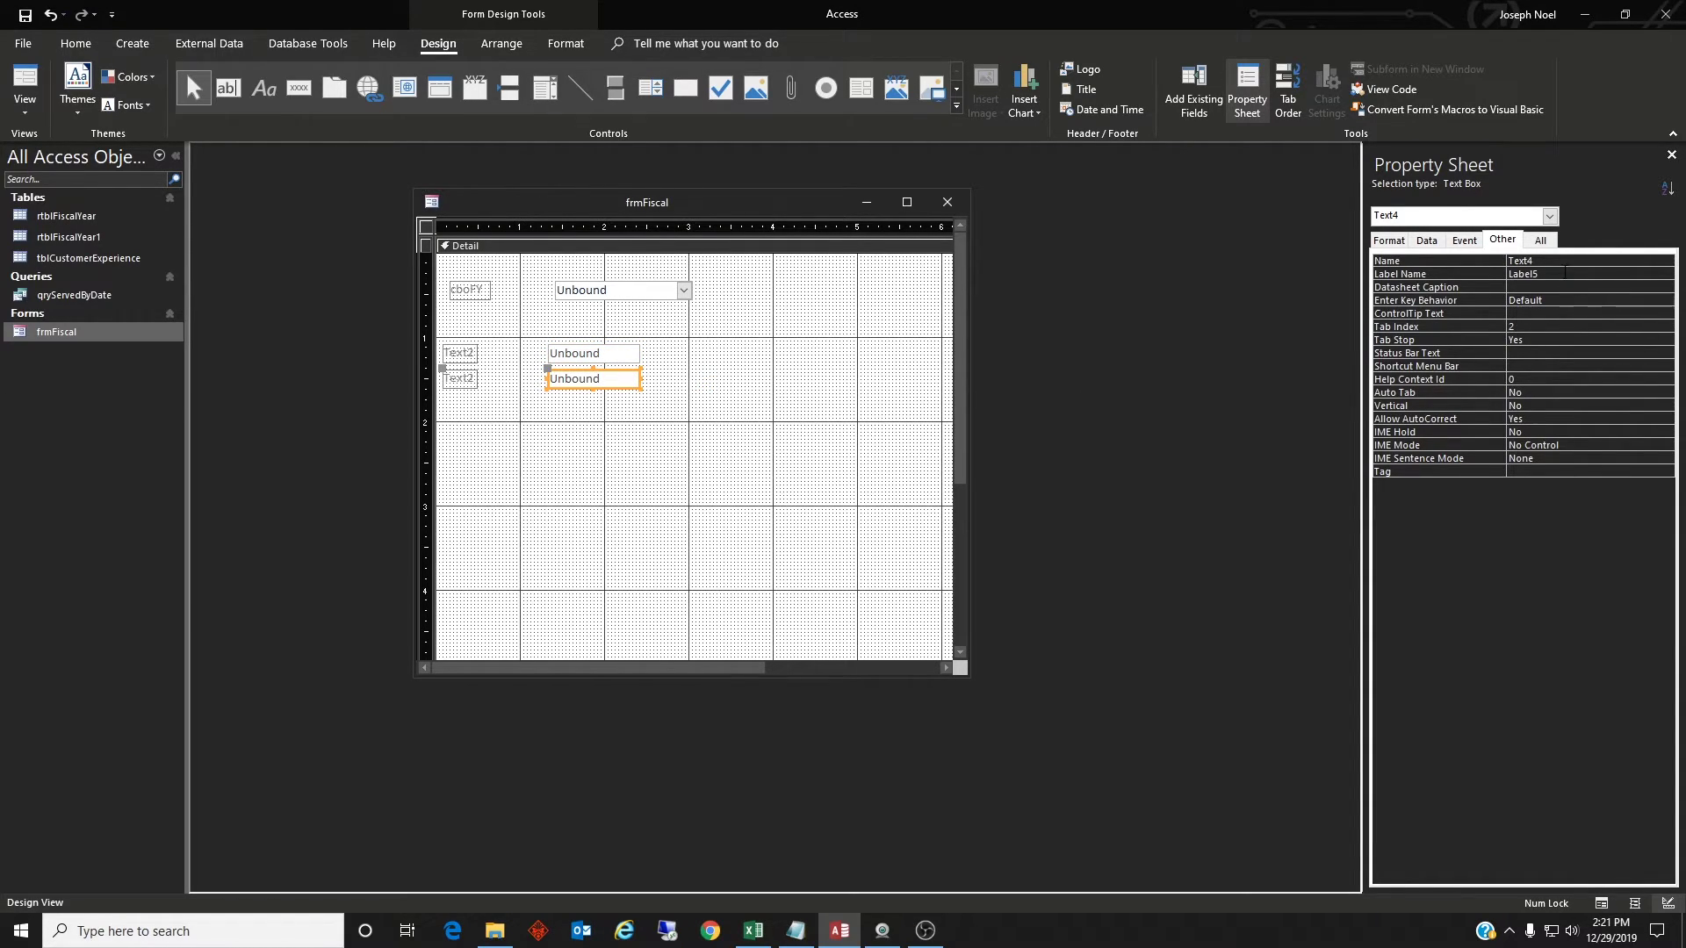
{"action": "left_click", "coordinate": [1491, 257]}
{"action": "type", "text": "EDate"}
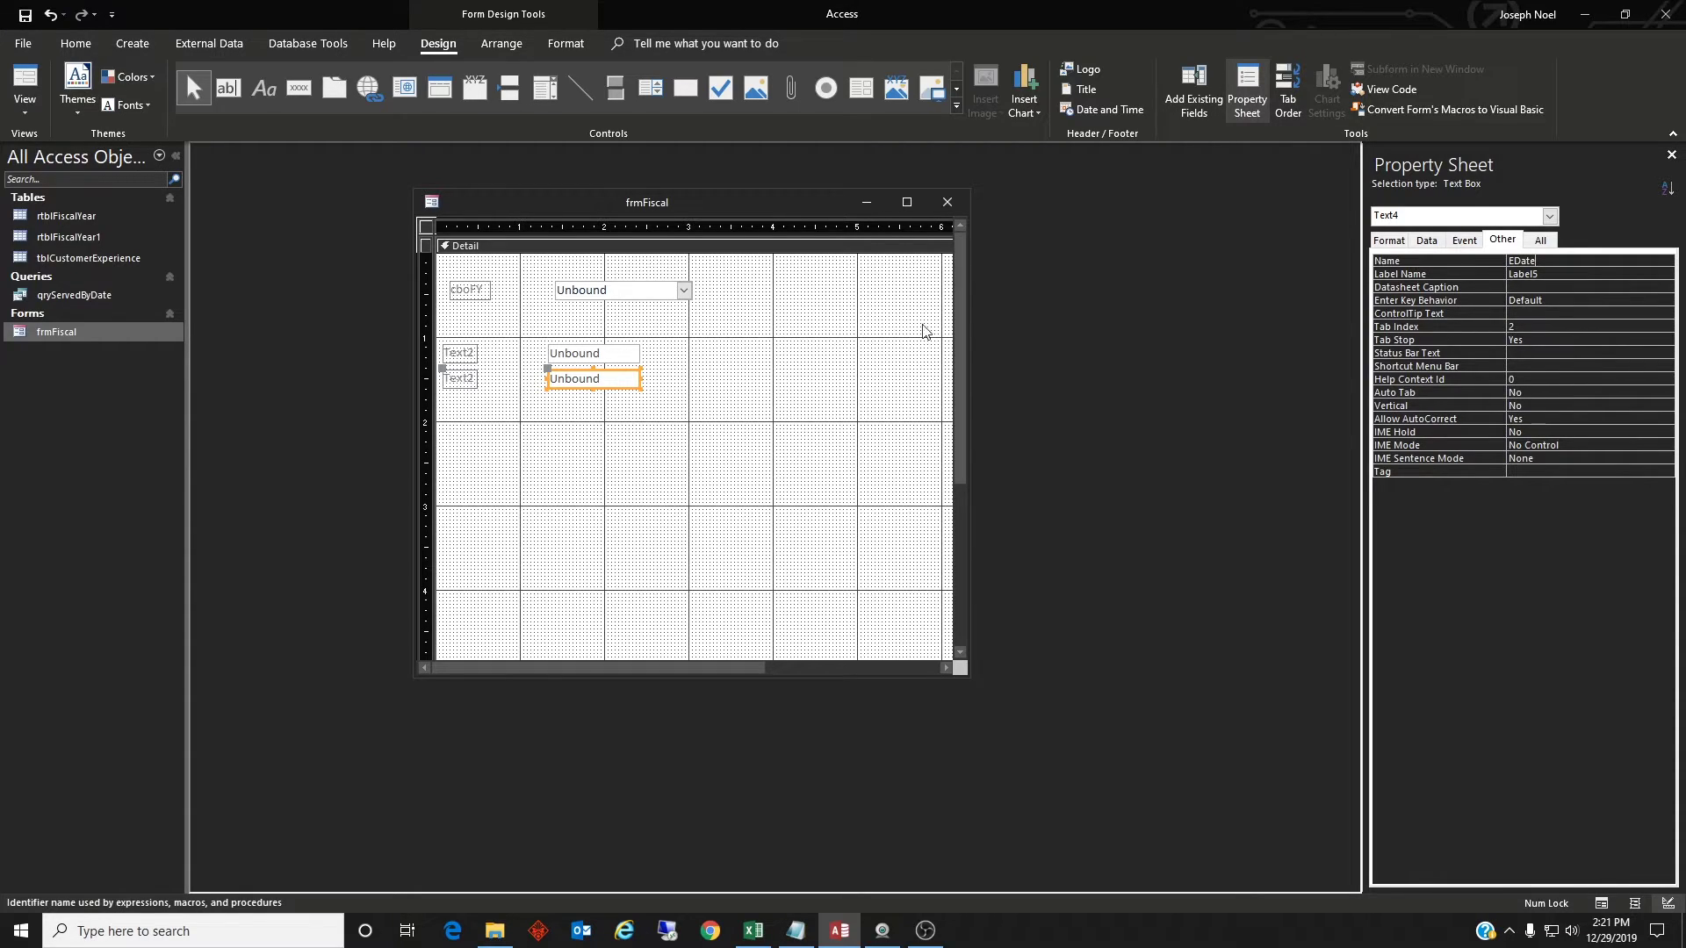
{"action": "left_click", "coordinate": [701, 426]}
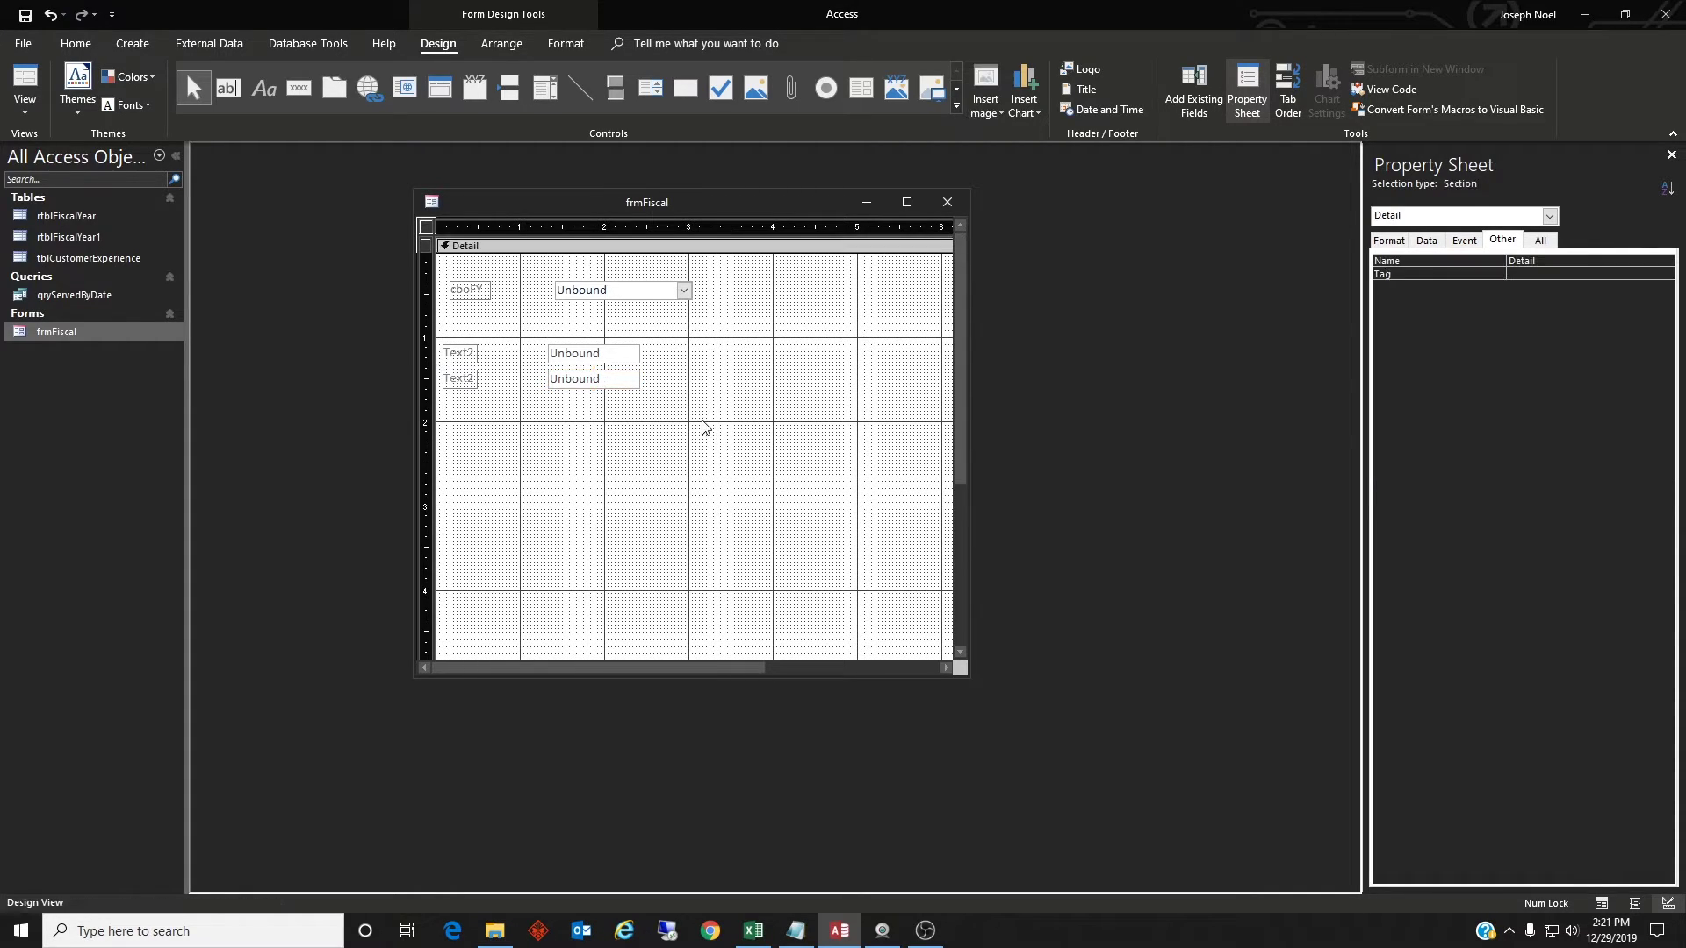
Step: Rename the fiscal year combo box to cboFY
{"action": "left_click", "coordinate": [615, 295]}
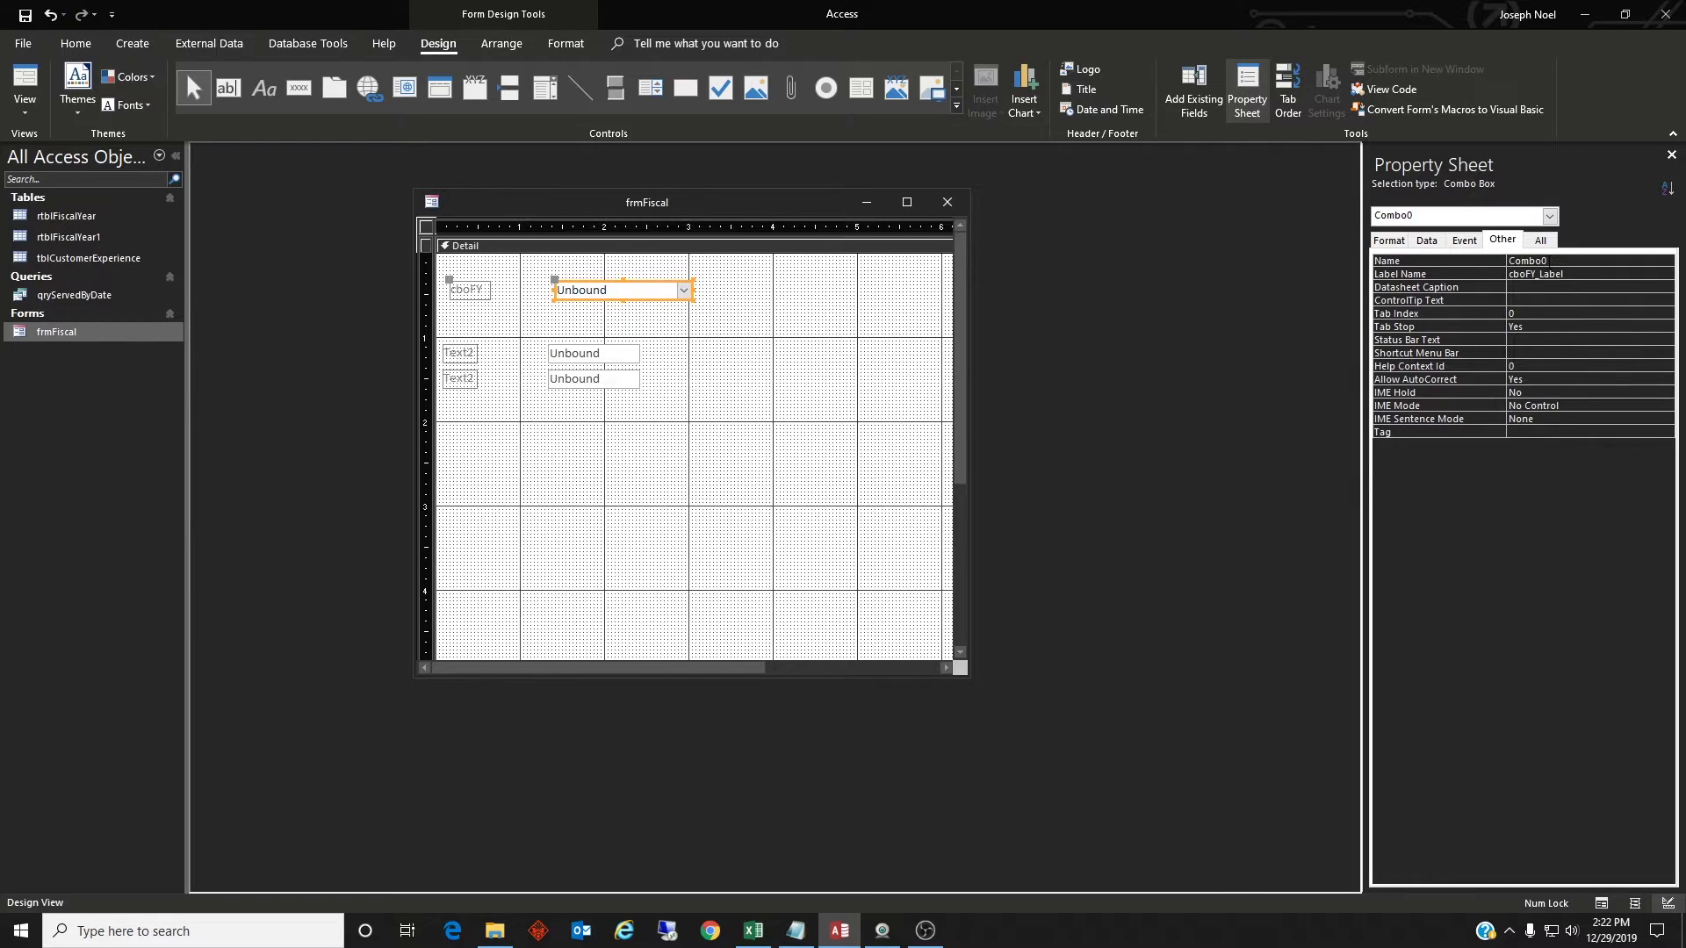
{"action": "left_click_drag", "start_coordinate": [1555, 260], "coordinate": [1495, 261]}
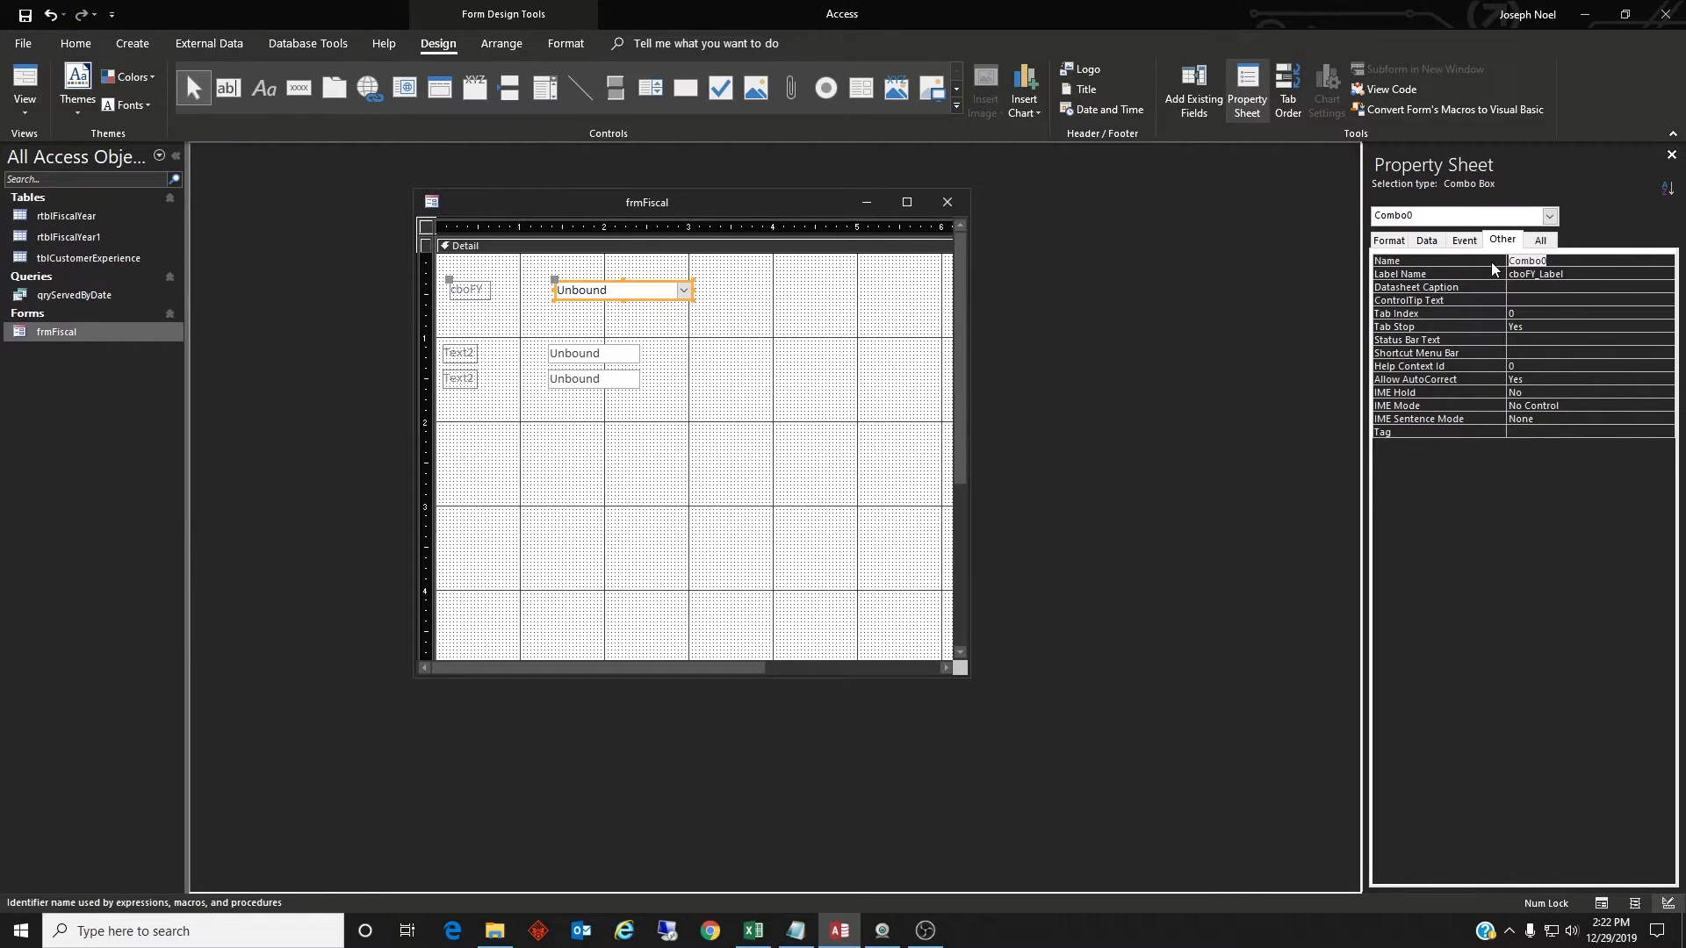
{"action": "type", "text": "cboFY"}
{"action": "left_click", "coordinate": [843, 474]}
Step: Start a builder for cboFY's After Update event
{"action": "left_click", "coordinate": [614, 291]}
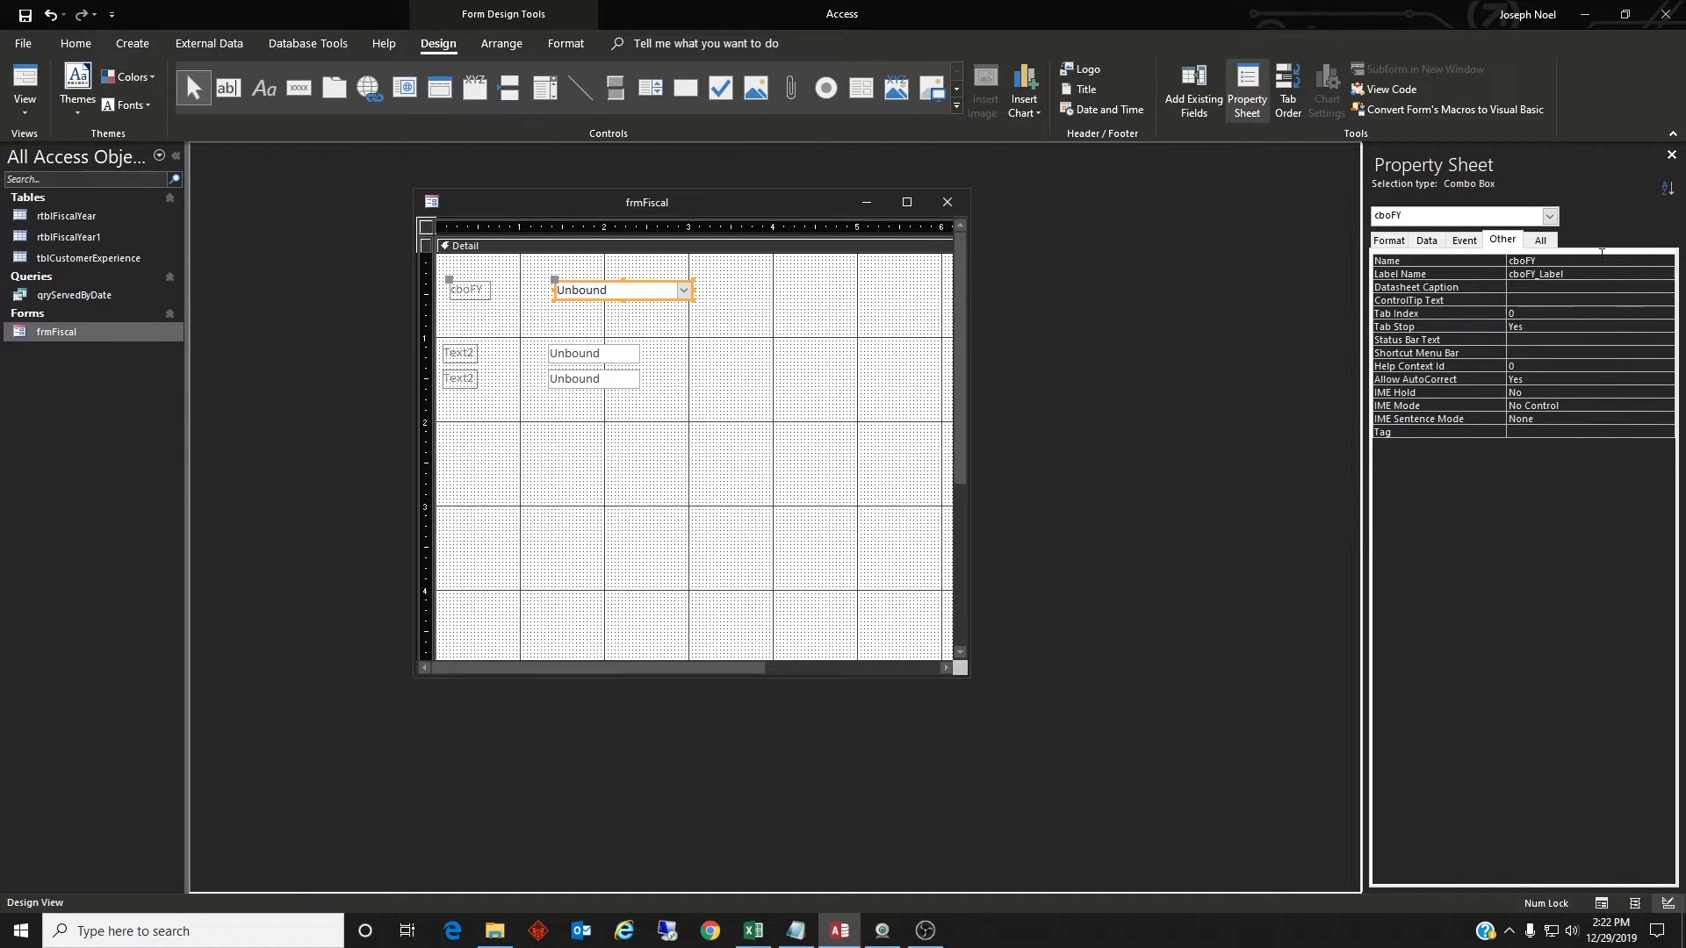
{"action": "left_click", "coordinate": [1464, 240]}
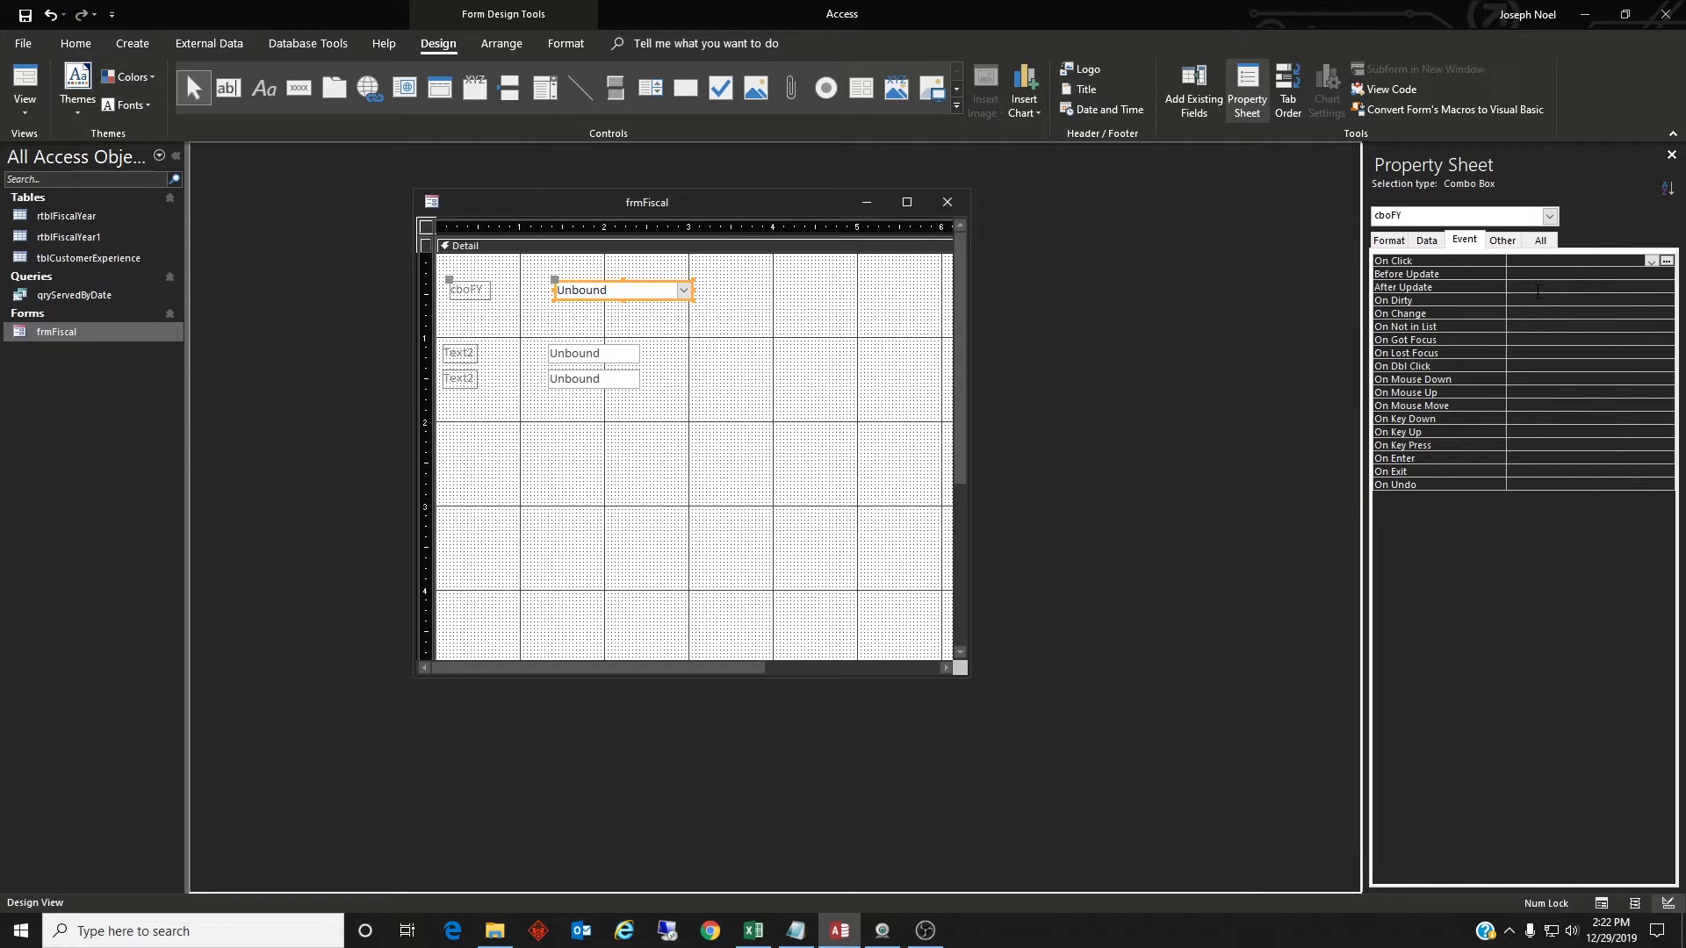
{"action": "left_click", "coordinate": [1538, 292]}
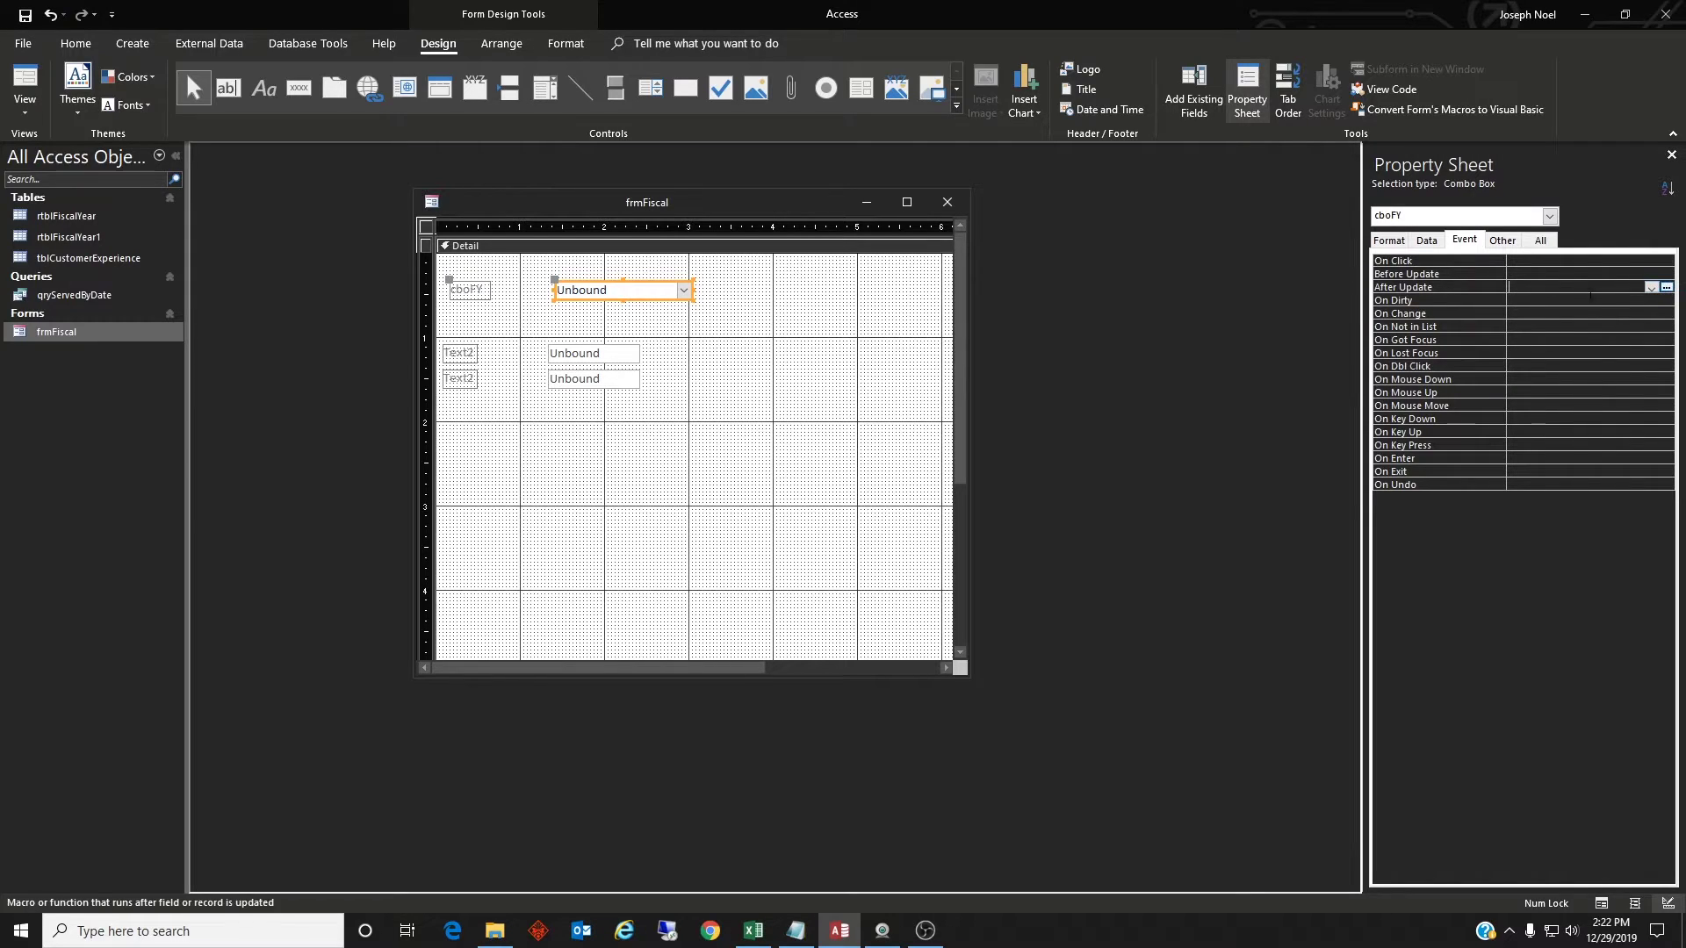
{"action": "left_click", "coordinate": [1666, 288]}
Step: Choose Code Builder to create the empty cboFY_AfterUpdate sub and select its blank lines
{"action": "left_click", "coordinate": [778, 282]}
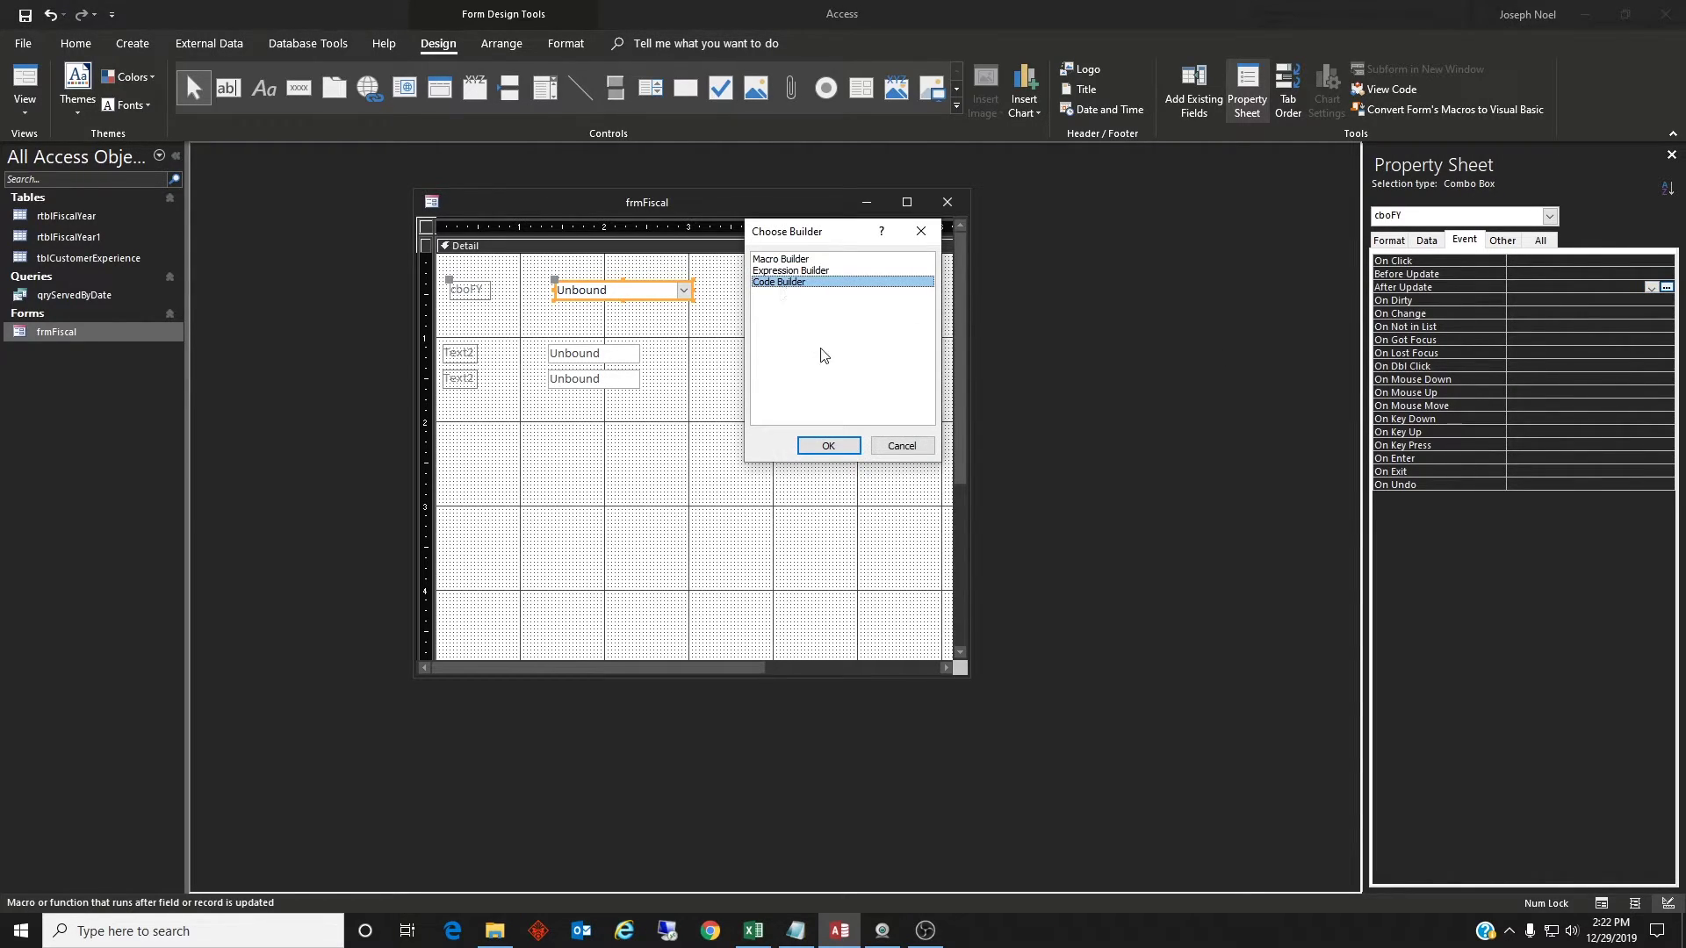
{"action": "left_click", "coordinate": [840, 444]}
{"action": "key", "text": "Return"}
{"action": "key", "text": "Return"}
{"action": "key", "text": "Return"}
{"action": "key", "text": "Return"}
{"action": "key", "text": "Return"}
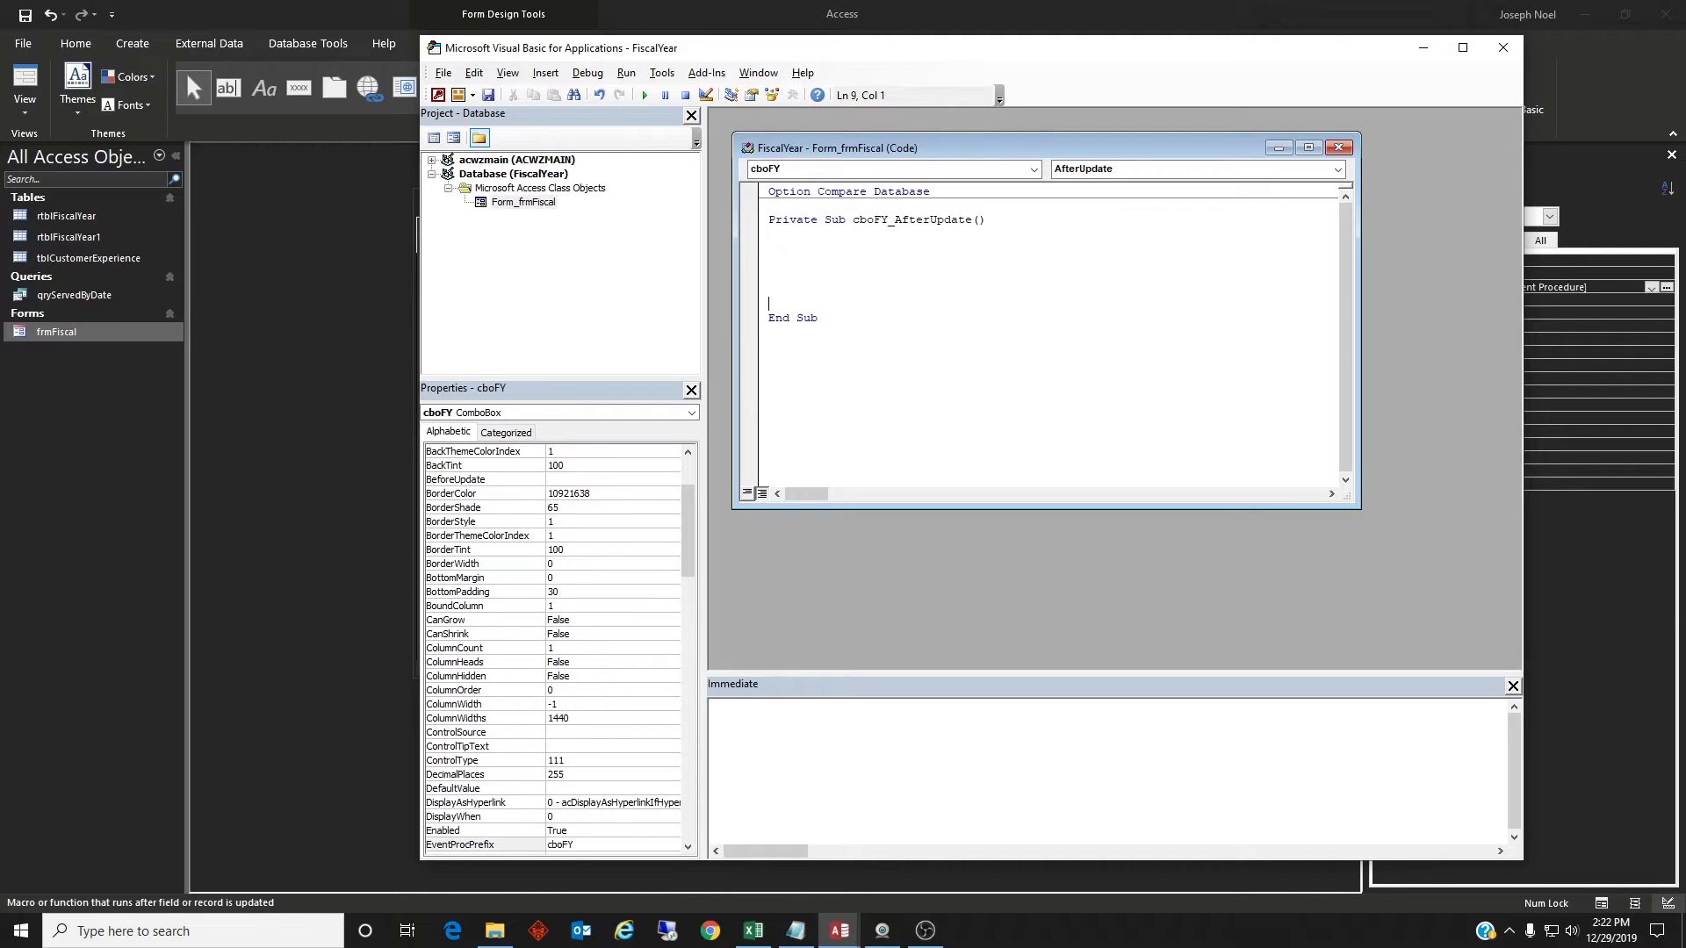
{"action": "key", "text": "alt+Tab"}
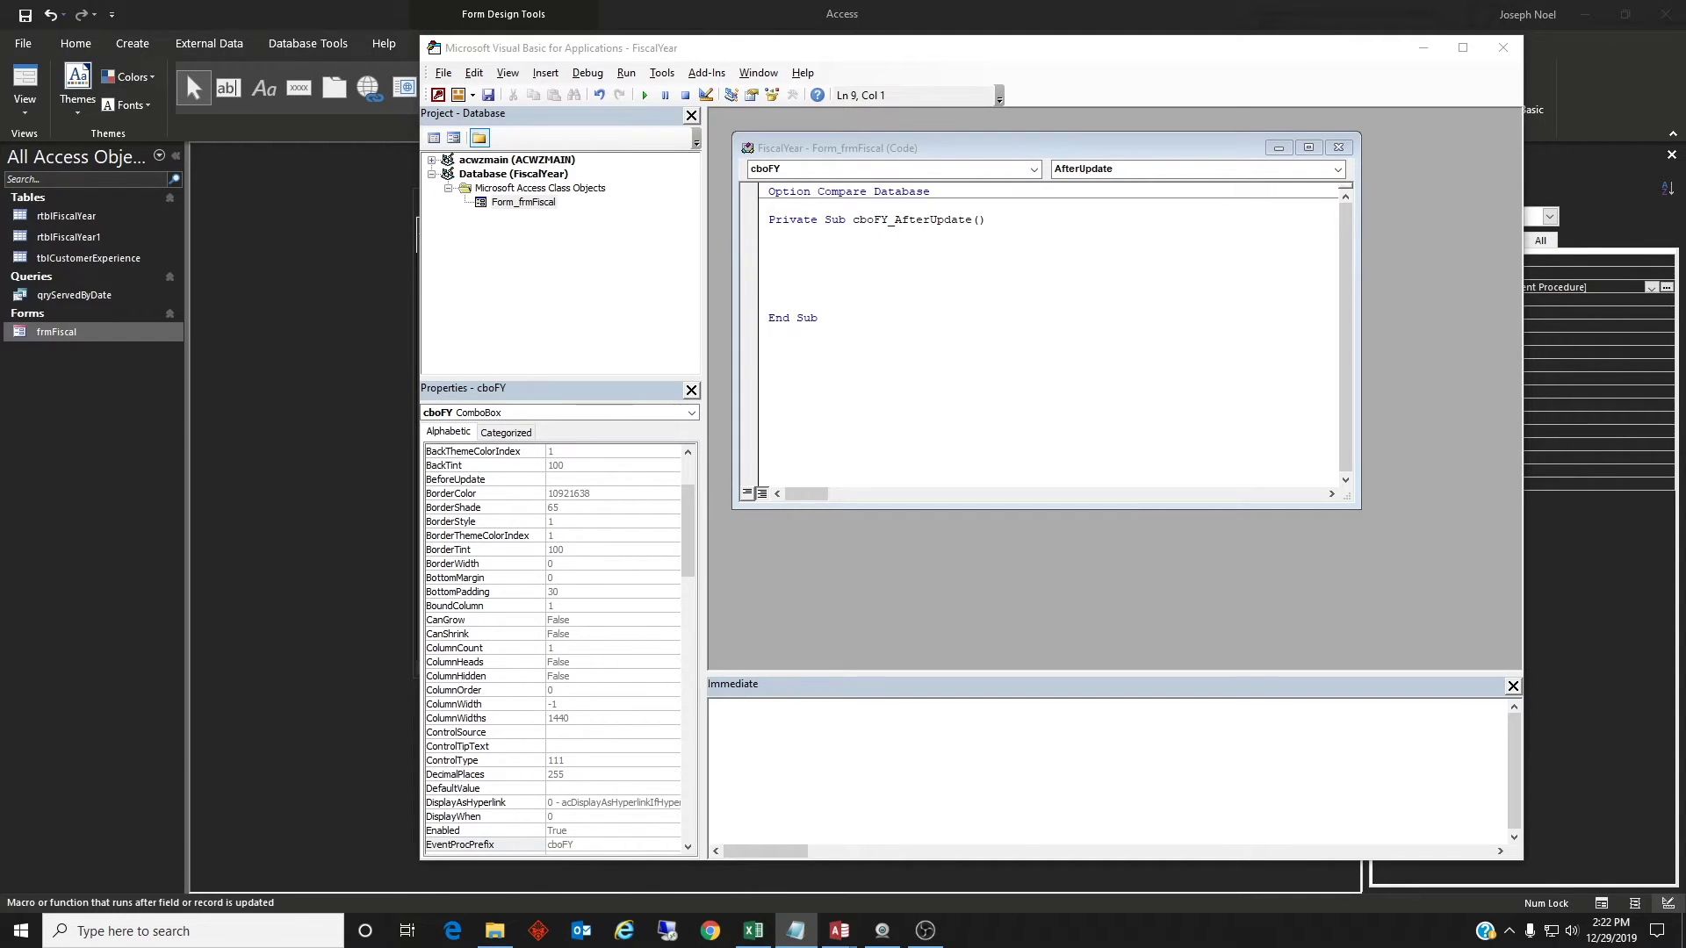
{"action": "left_click_drag", "start_coordinate": [777, 233], "coordinate": [780, 304]}
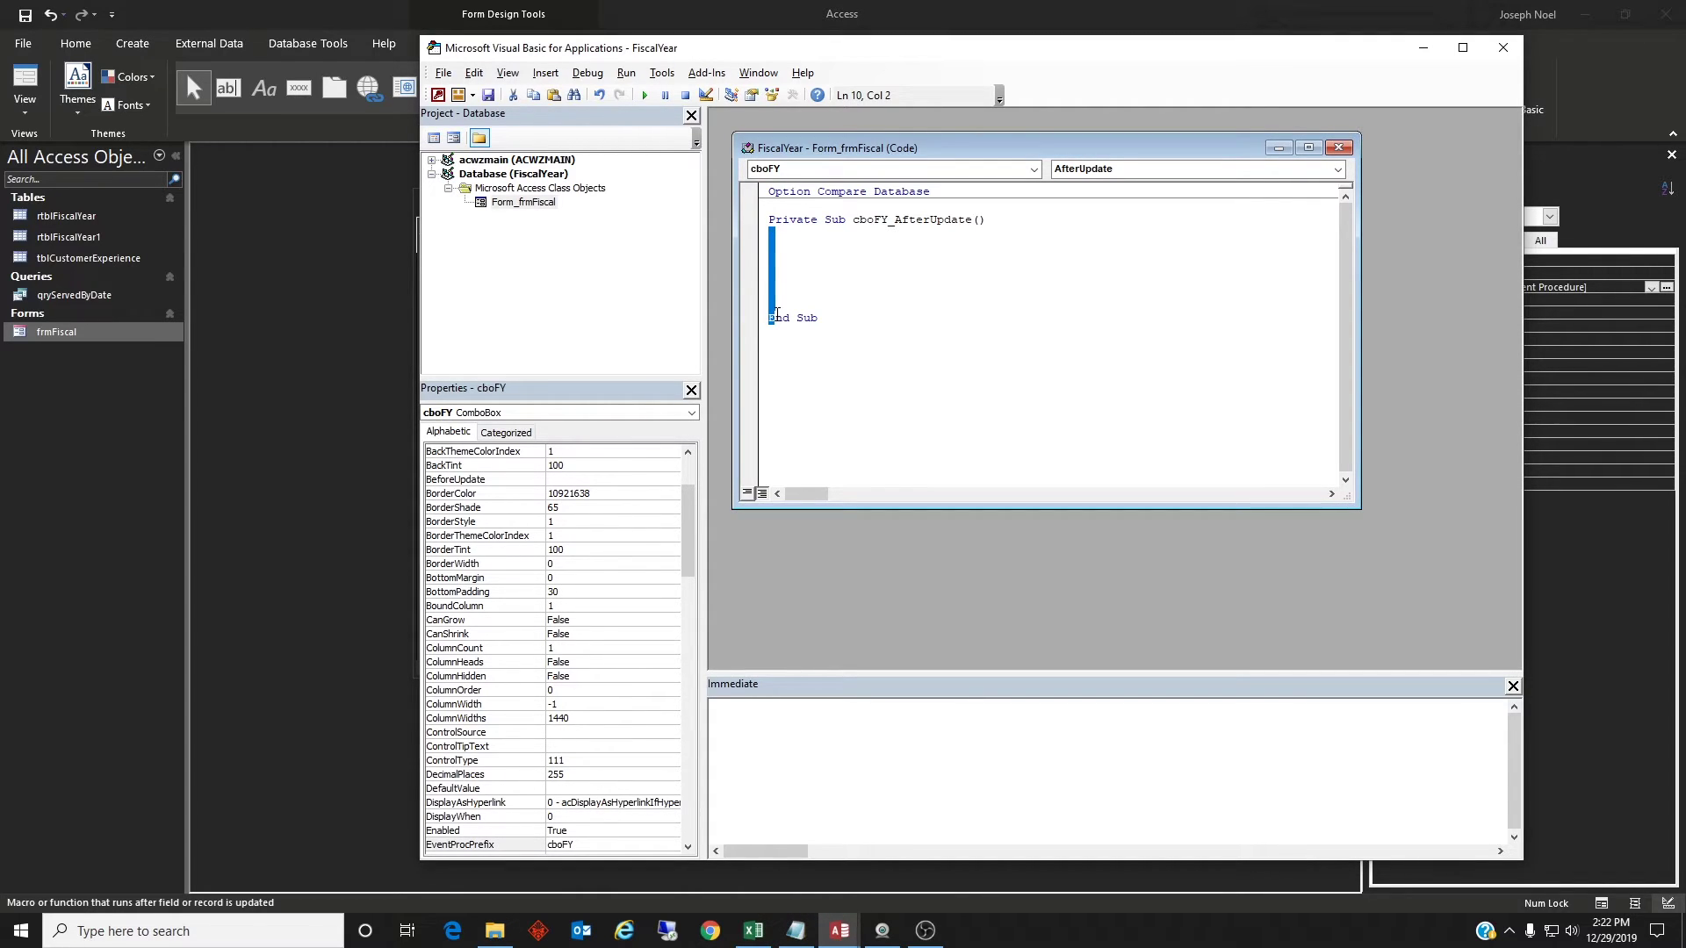
Step: Paste the DLookup date code into cboFY_AfterUpdate, review its declarations, and widen the code window
{"action": "key", "text": "ctrl+v"}
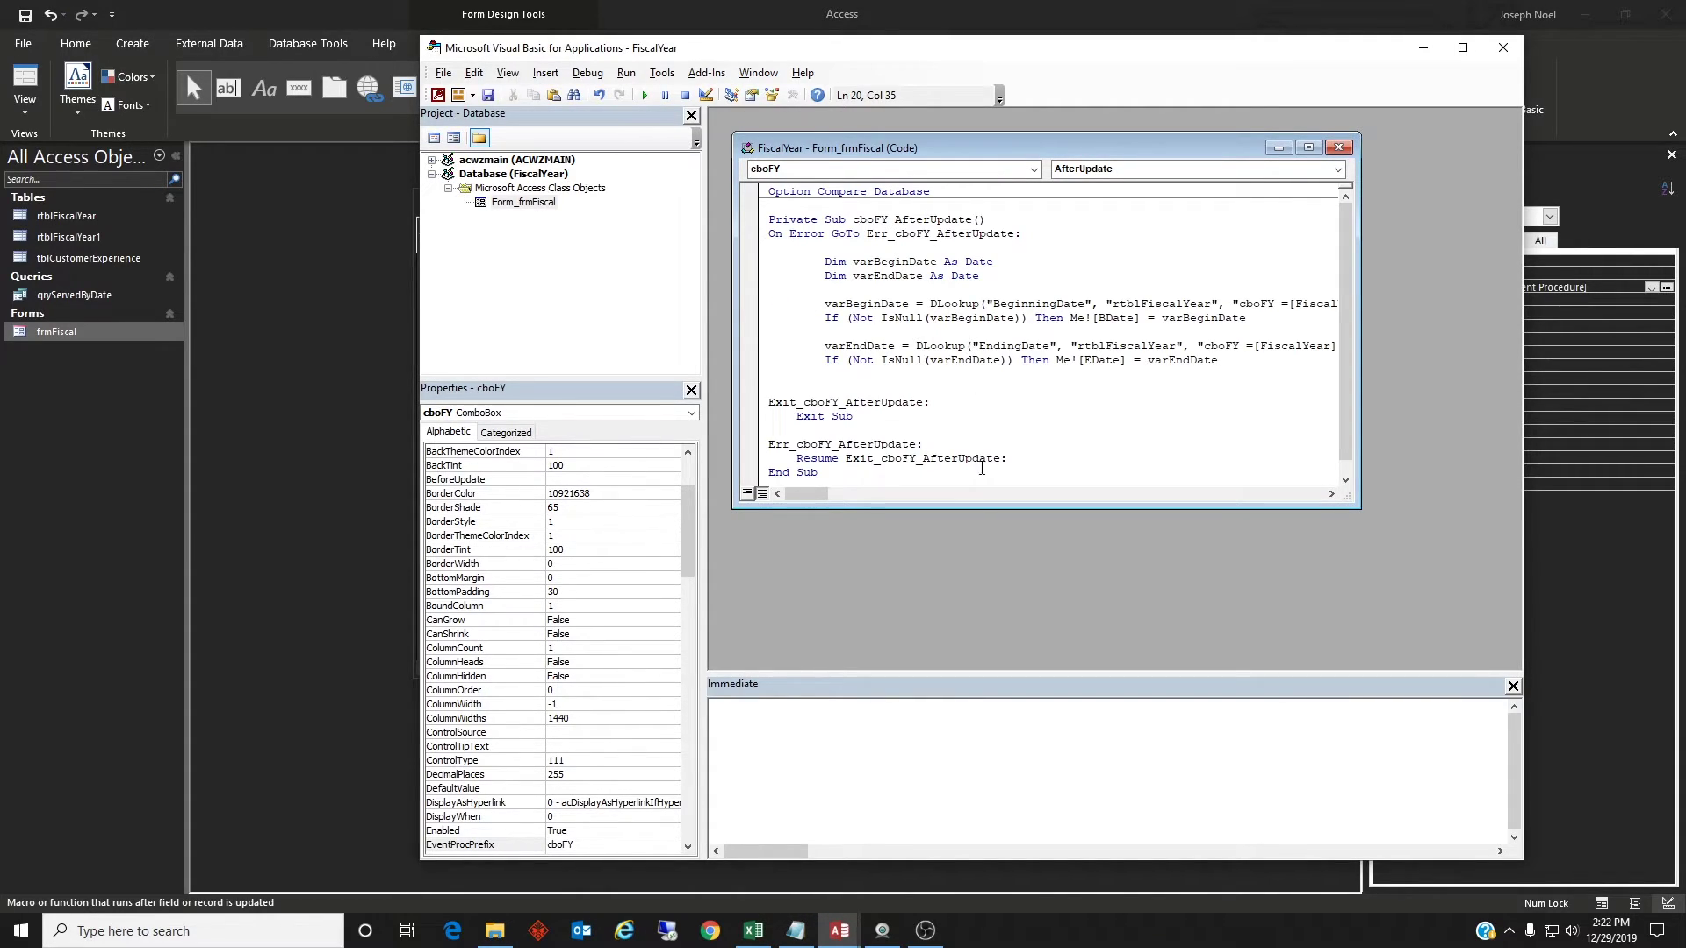
{"action": "left_click_drag", "start_coordinate": [969, 509], "coordinate": [985, 582]}
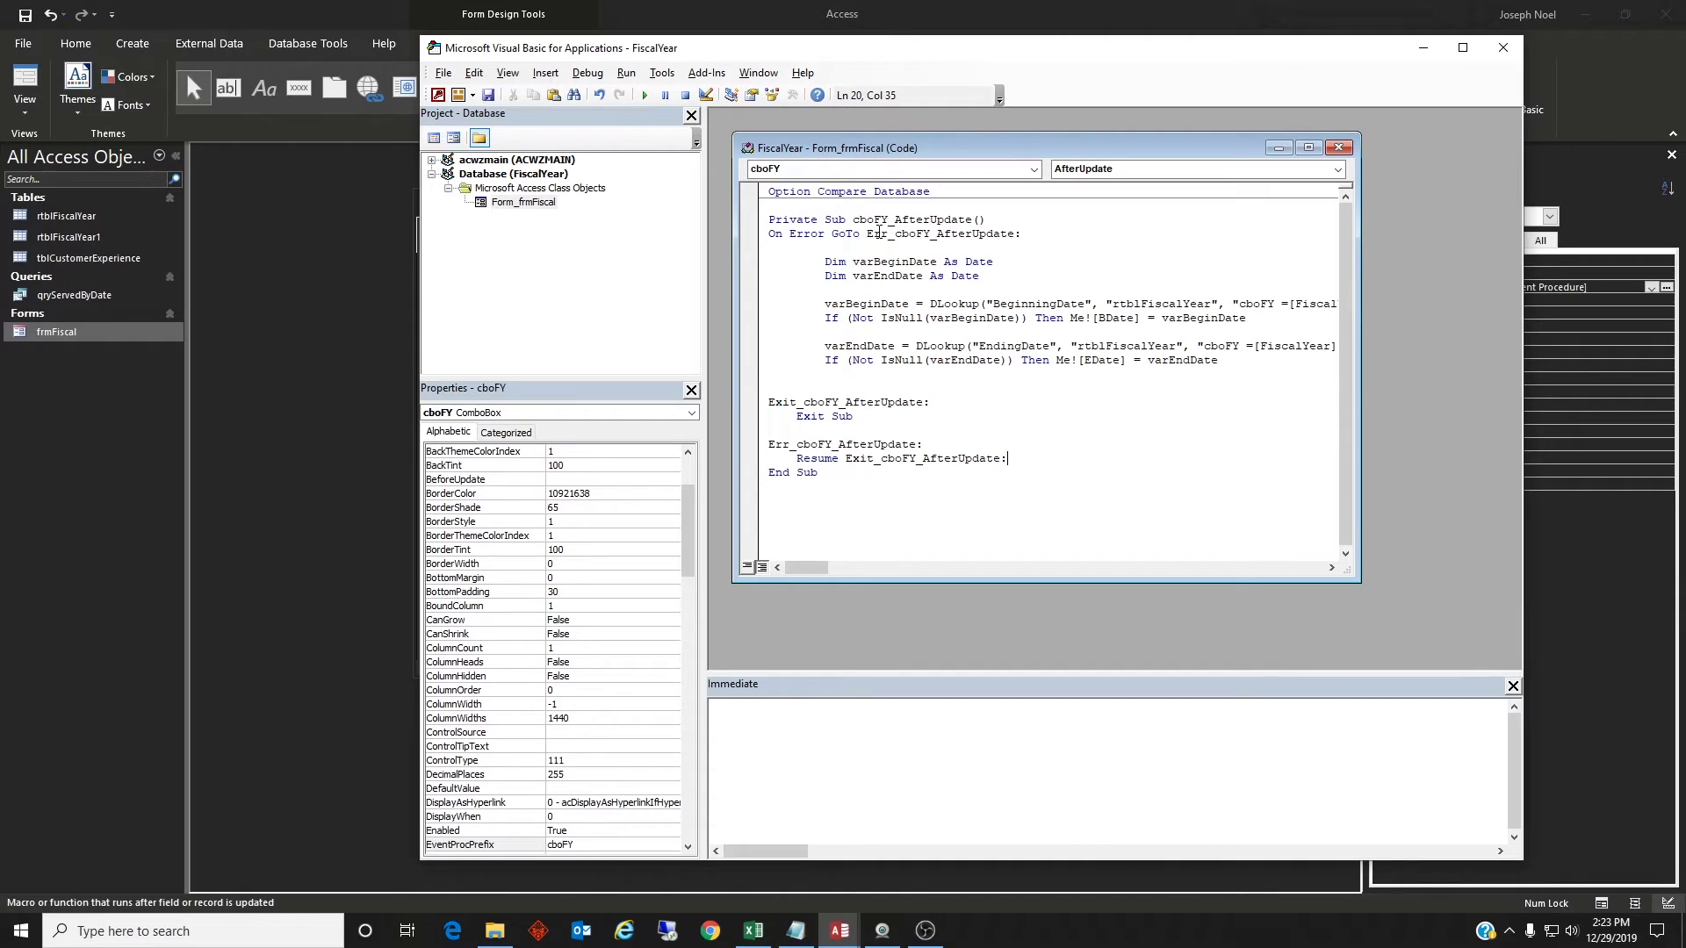
{"action": "left_click_drag", "start_coordinate": [881, 233], "coordinate": [929, 233]}
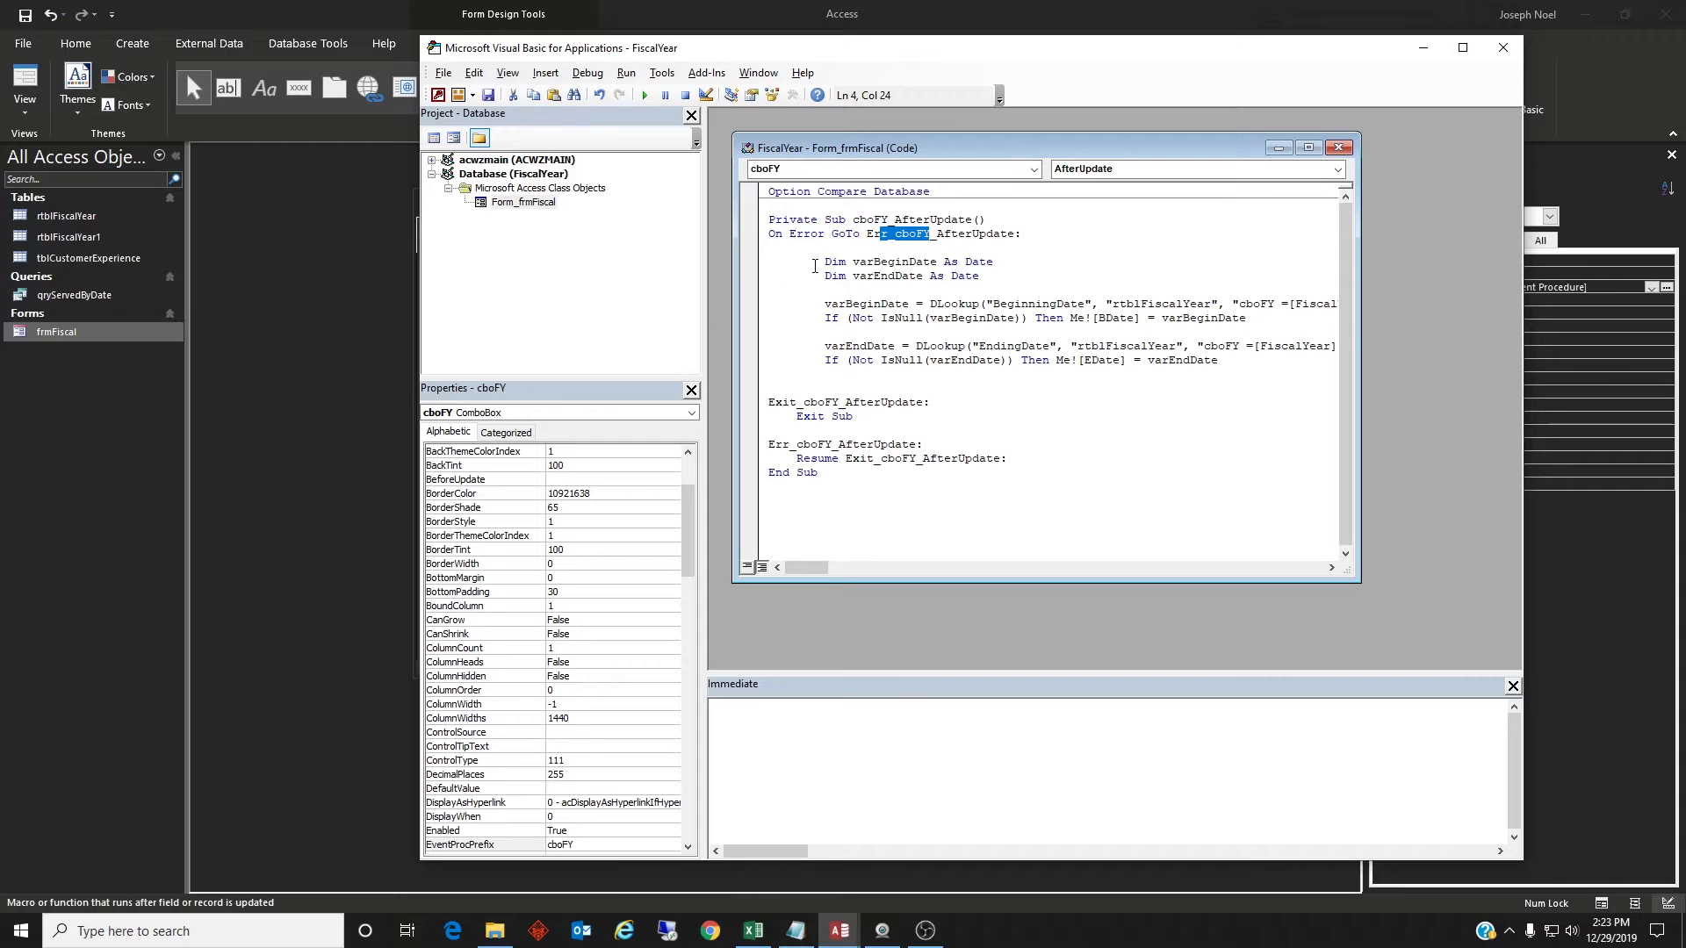
{"action": "left_click_drag", "start_coordinate": [855, 263], "coordinate": [988, 275]}
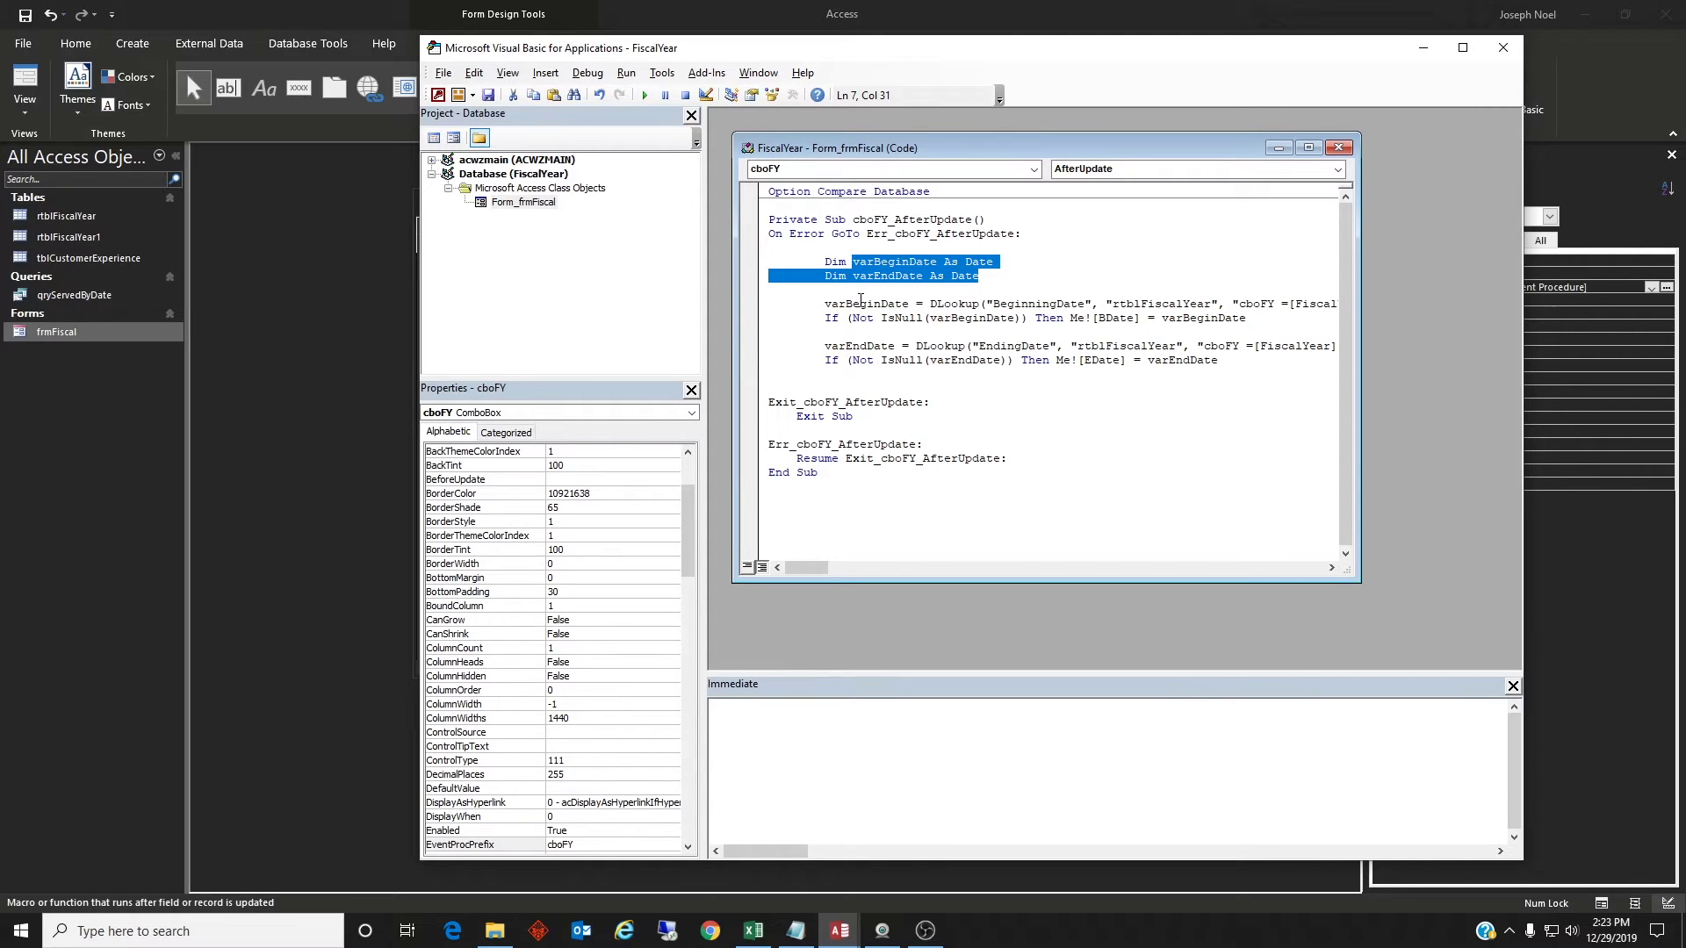
{"action": "left_click", "coordinate": [861, 303]}
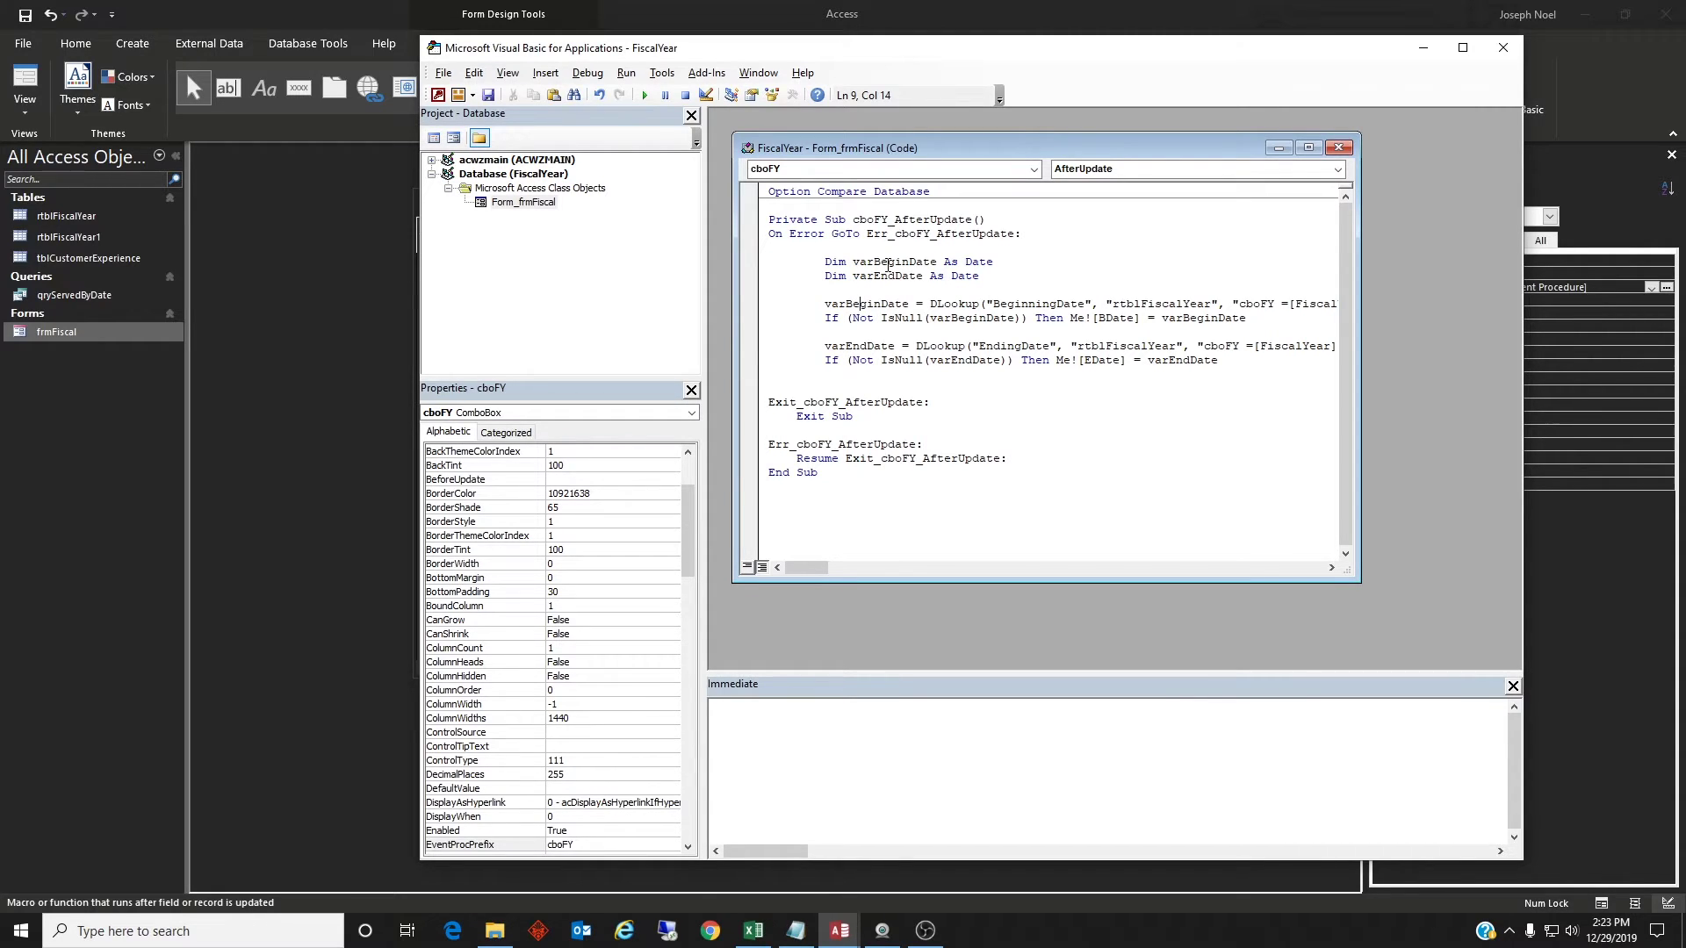
{"action": "left_click_drag", "start_coordinate": [824, 305], "coordinate": [910, 305]}
{"action": "left_click_drag", "start_coordinate": [1355, 351], "coordinate": [1490, 350]}
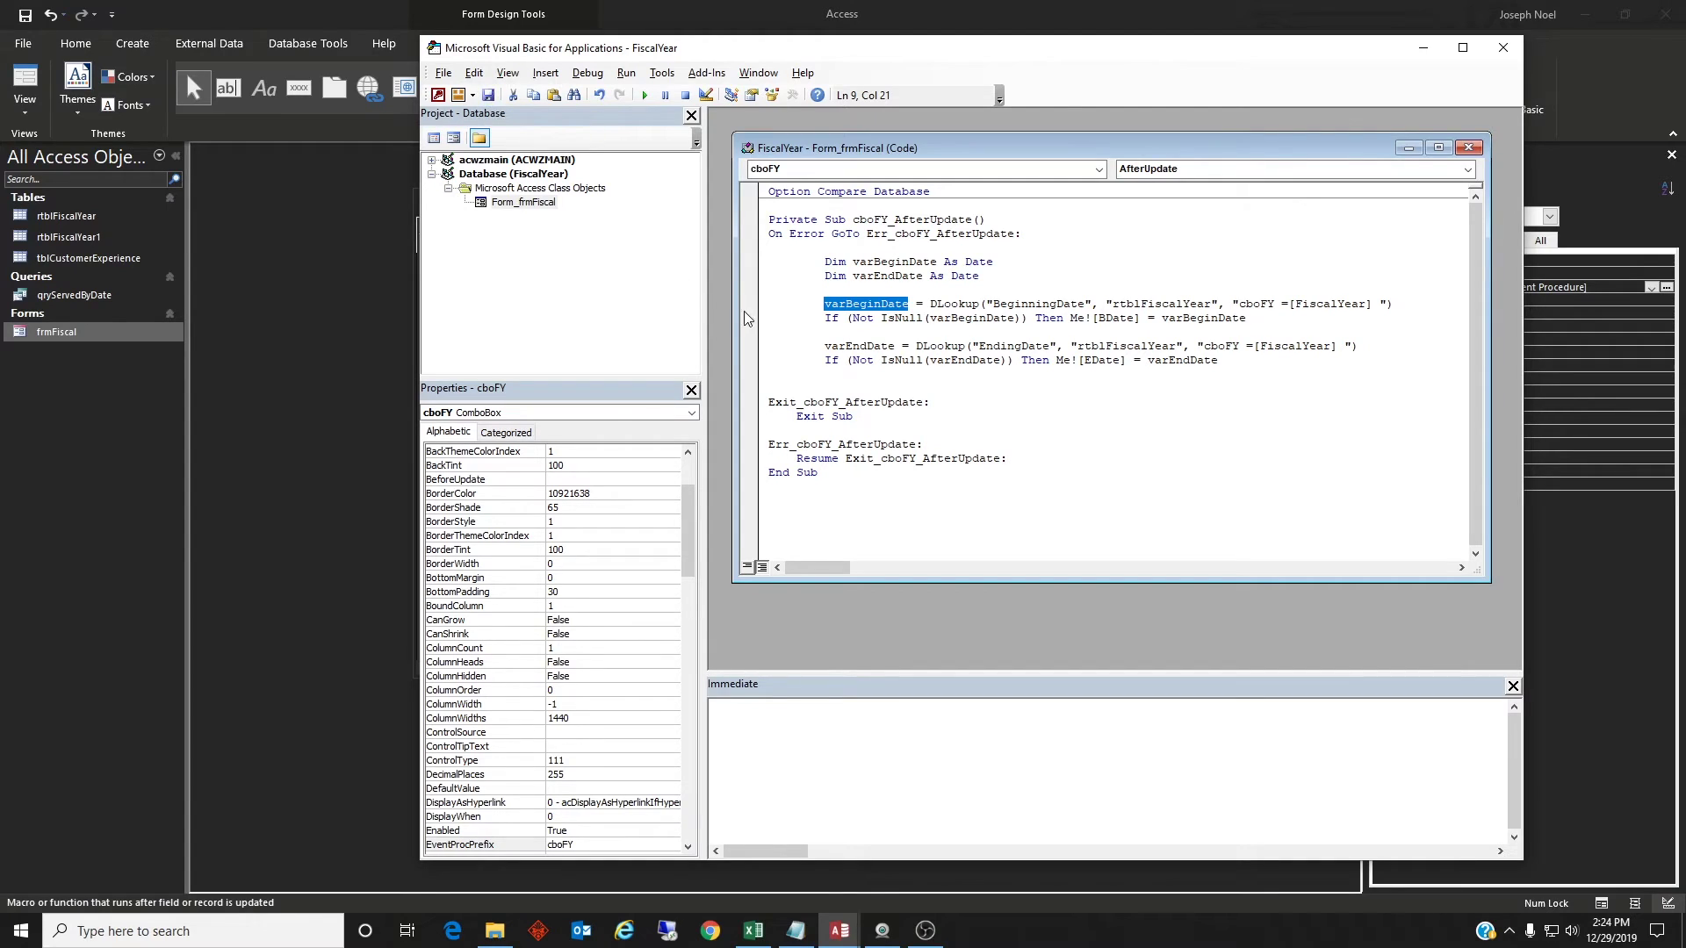
Step: Test frmFiscal in Form View with FY14, then FY19, which fills dates 10/1/2018 to 9/30/2019
{"action": "left_click", "coordinate": [1503, 48]}
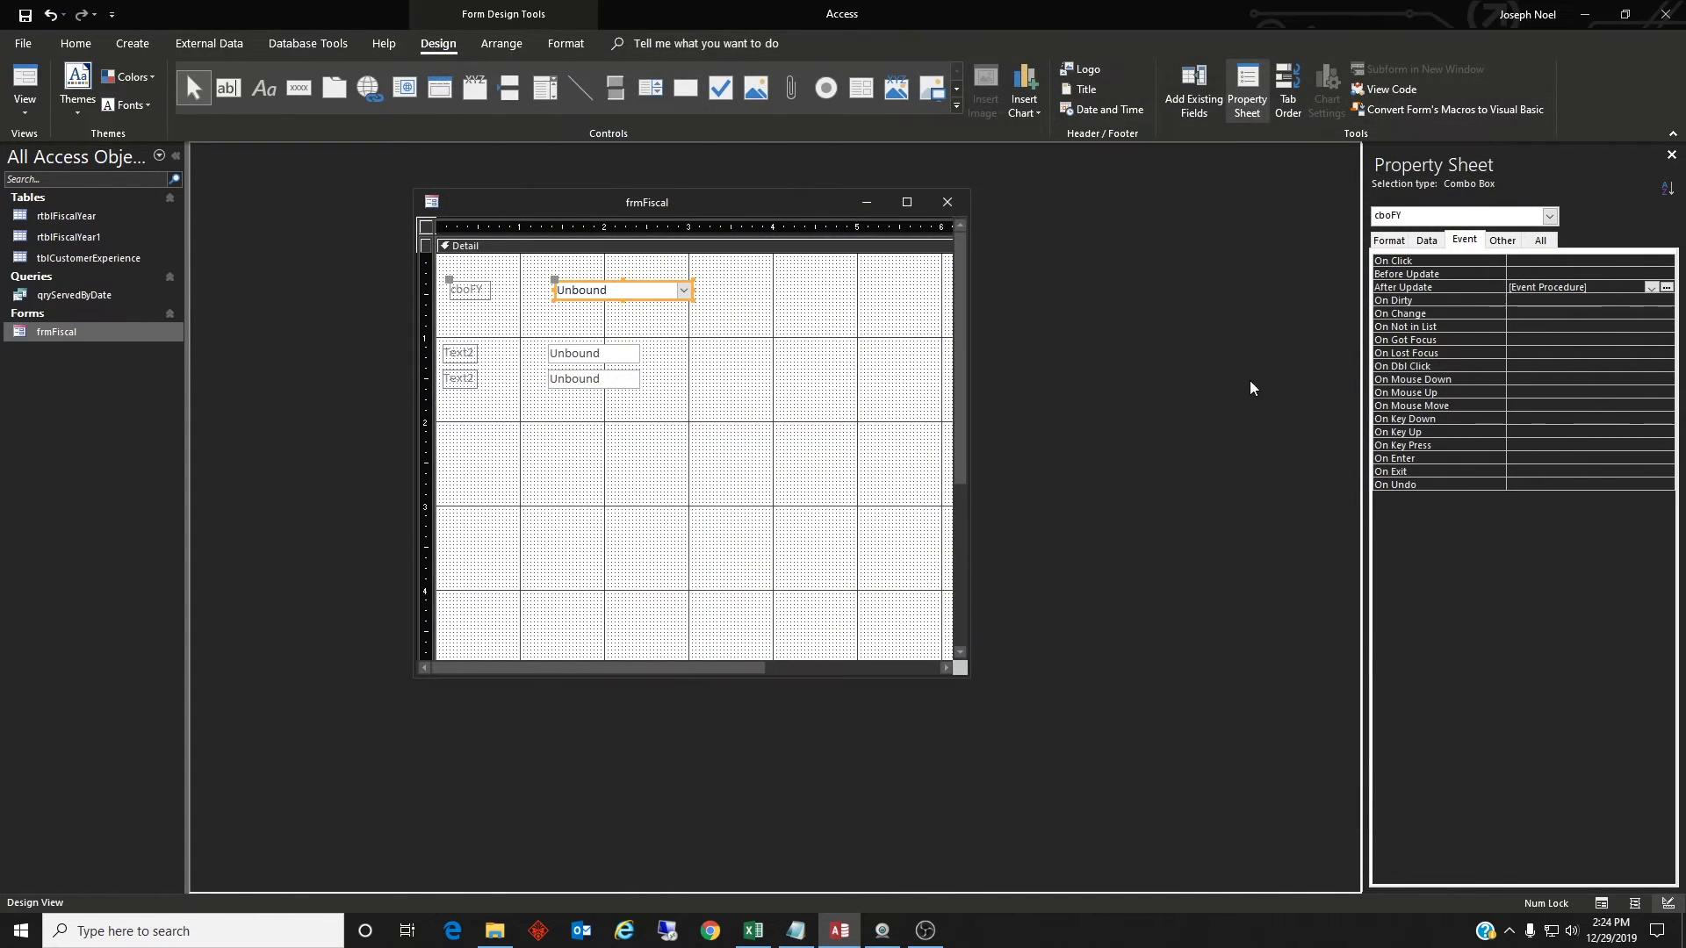
{"action": "left_click", "coordinate": [25, 83]}
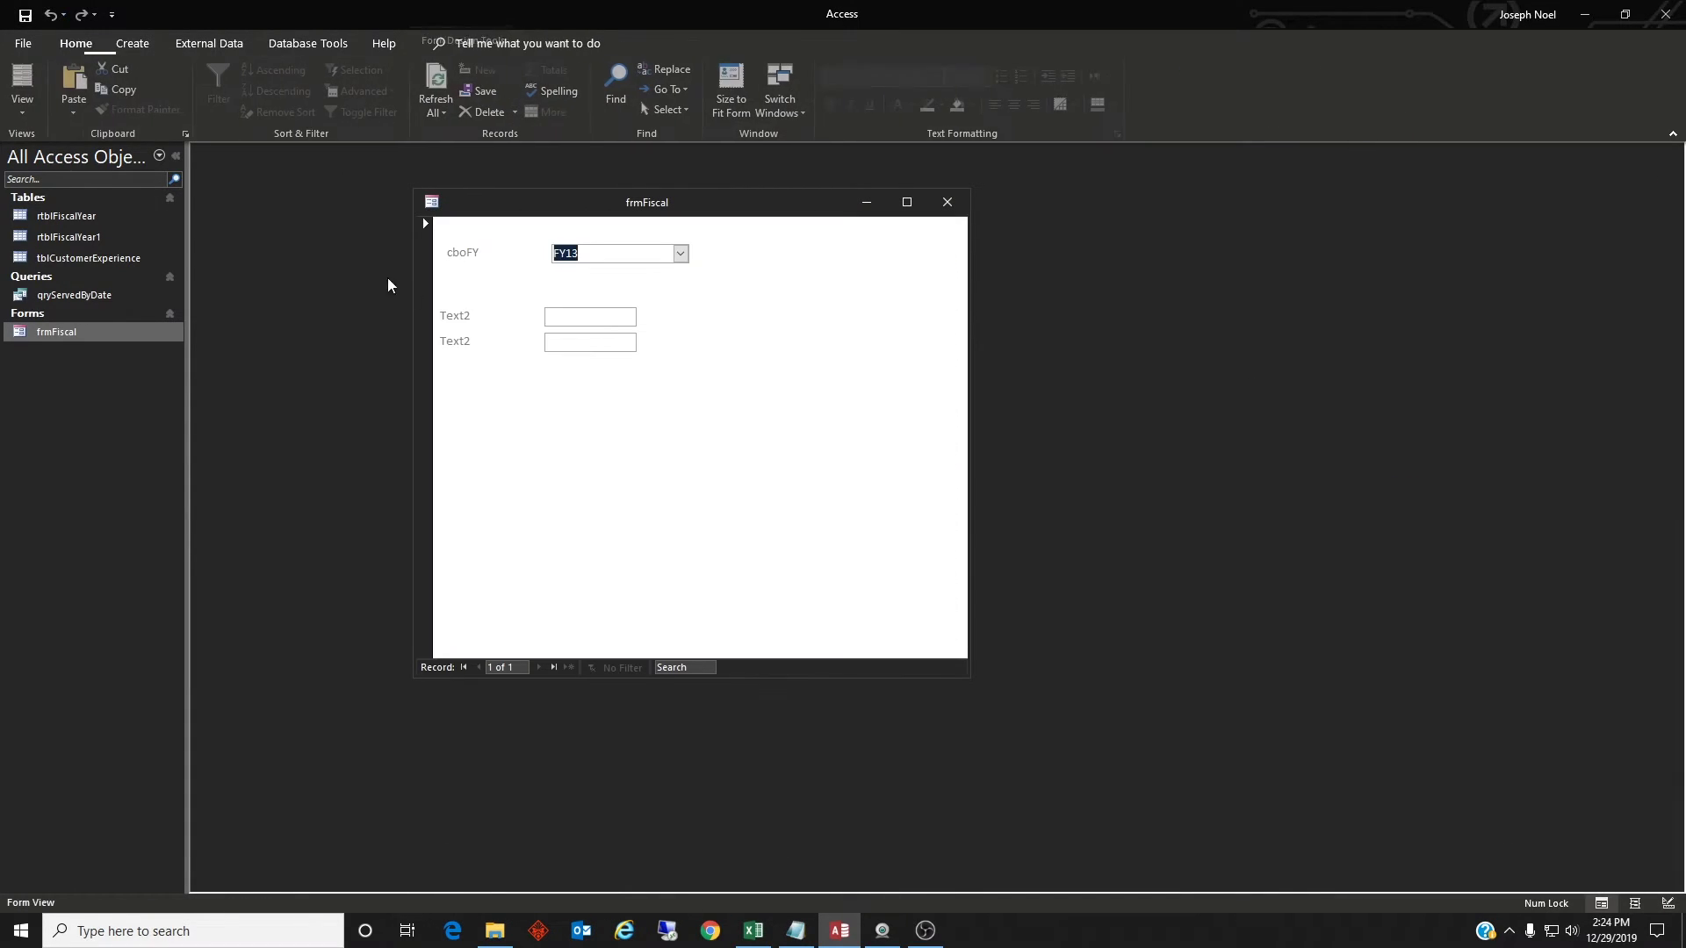
{"action": "left_click", "coordinate": [679, 252]}
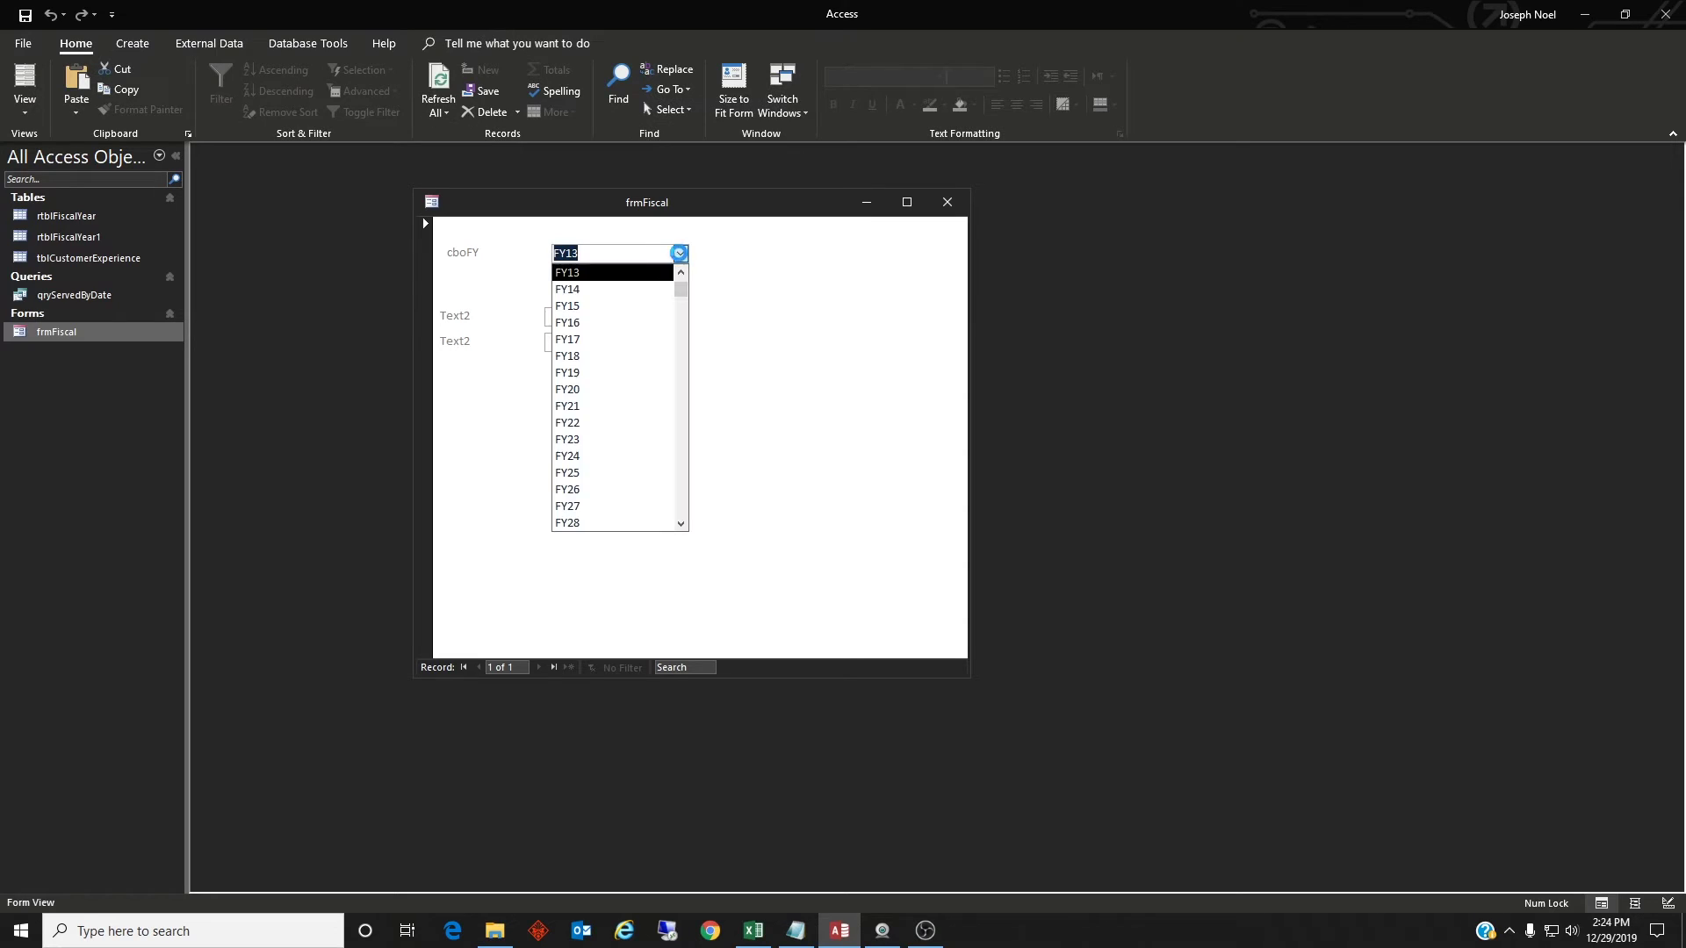
{"action": "left_click", "coordinate": [622, 287]}
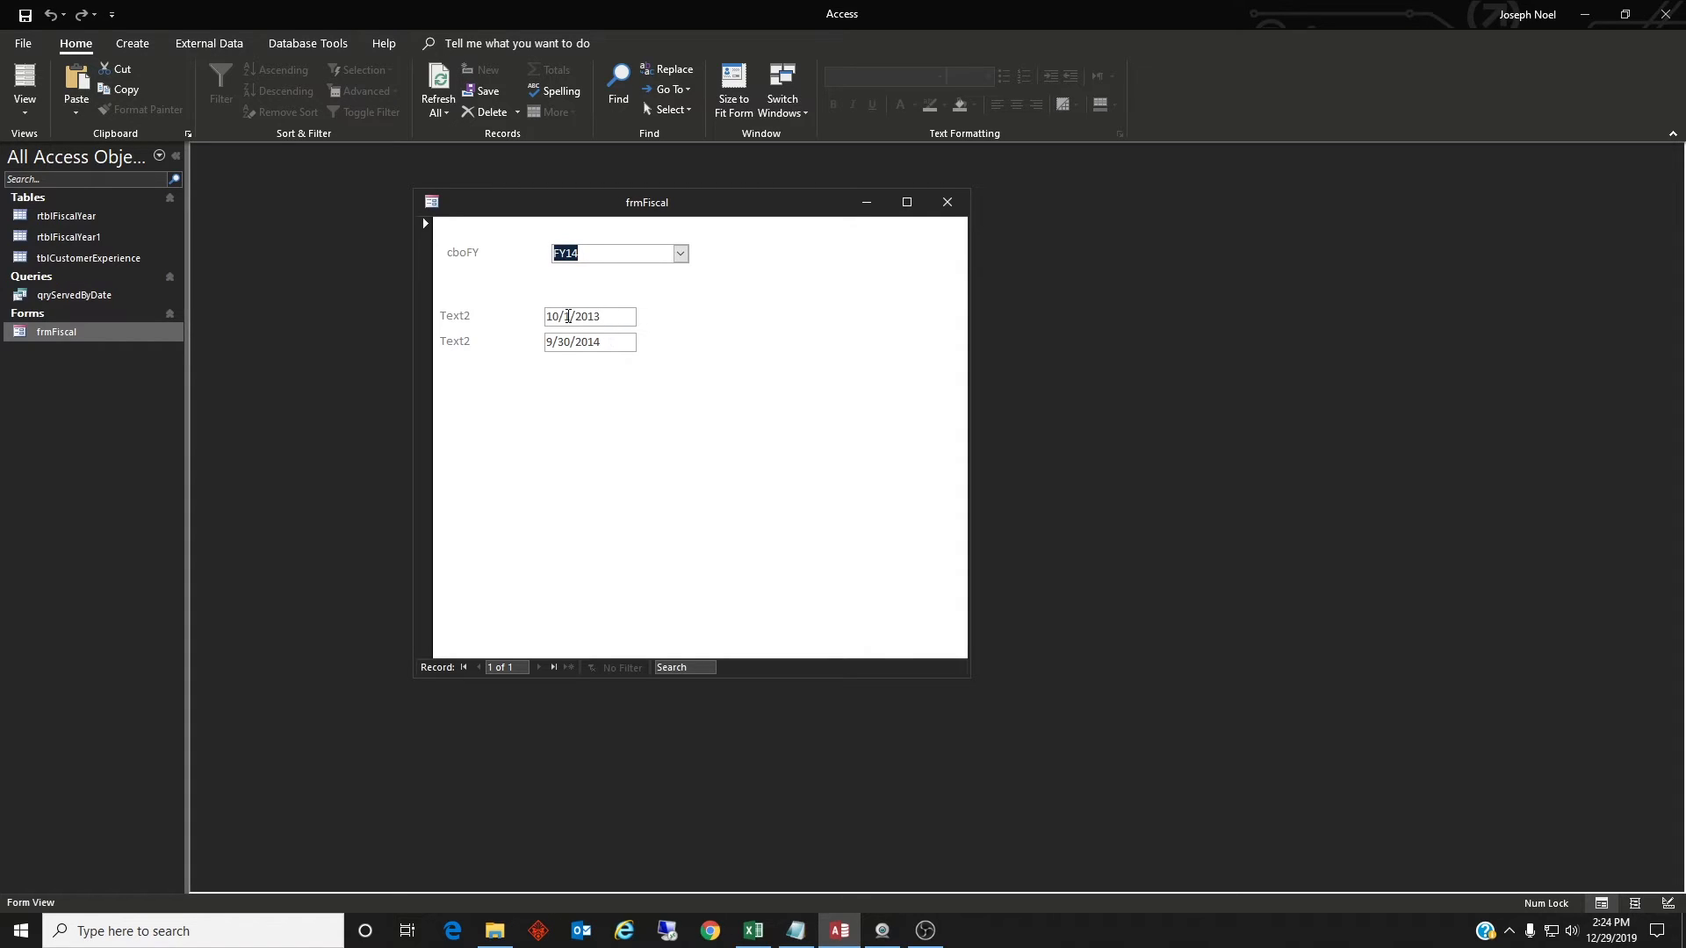
{"action": "left_click", "coordinate": [676, 256]}
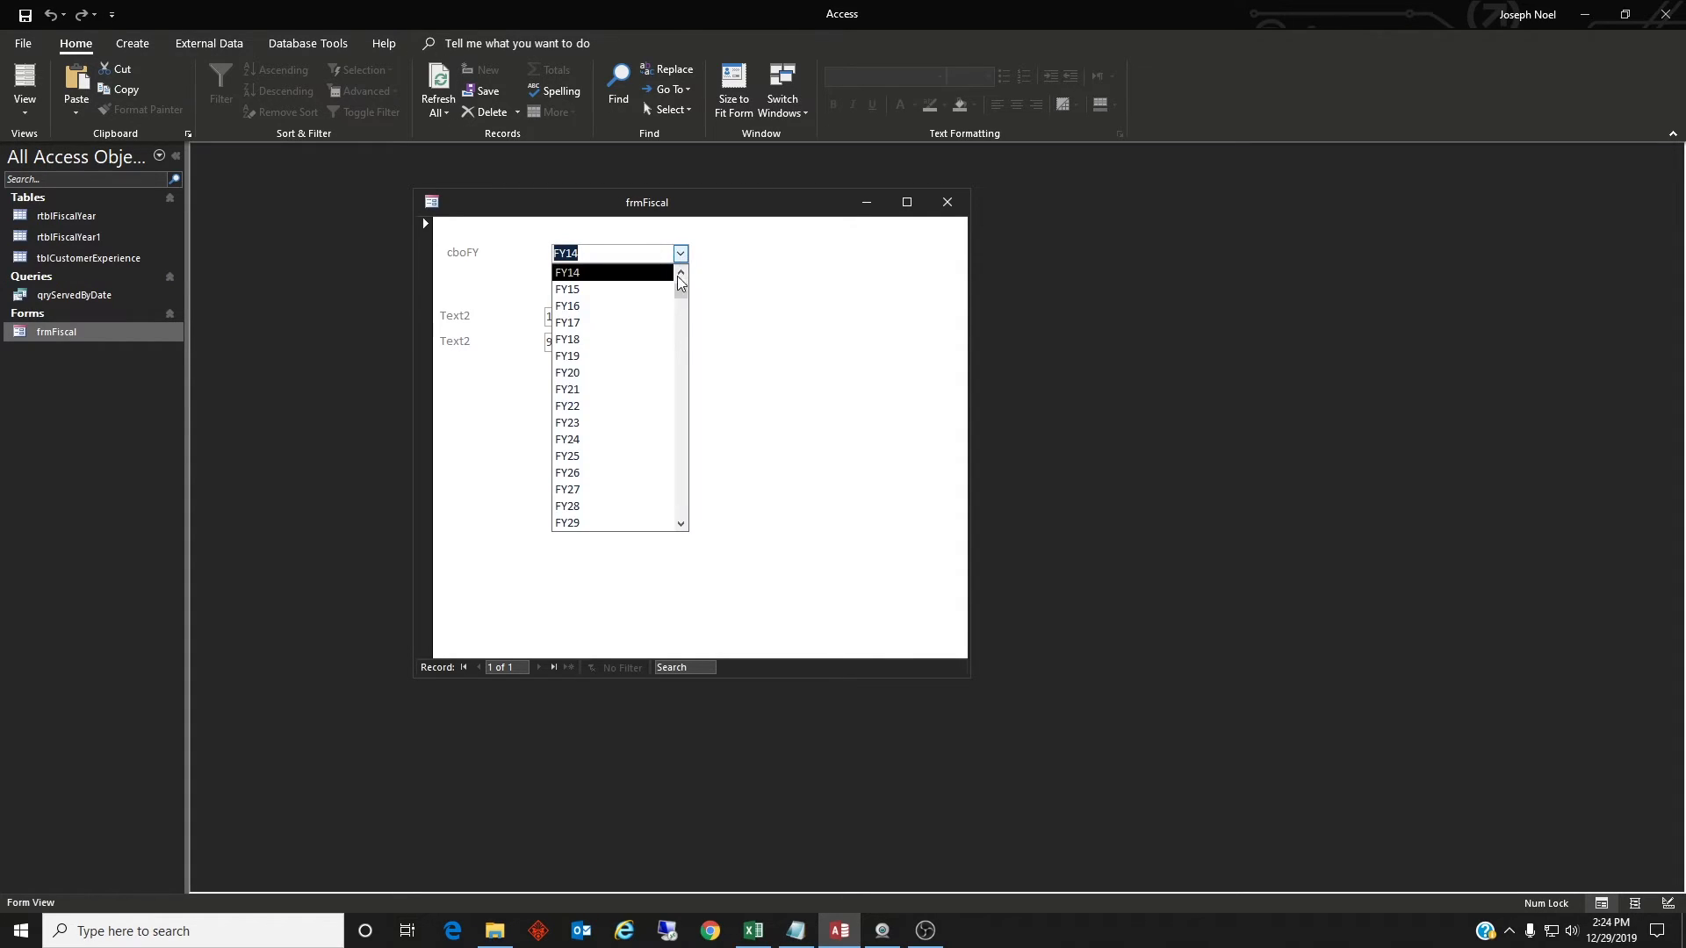
{"action": "left_click", "coordinate": [639, 370]}
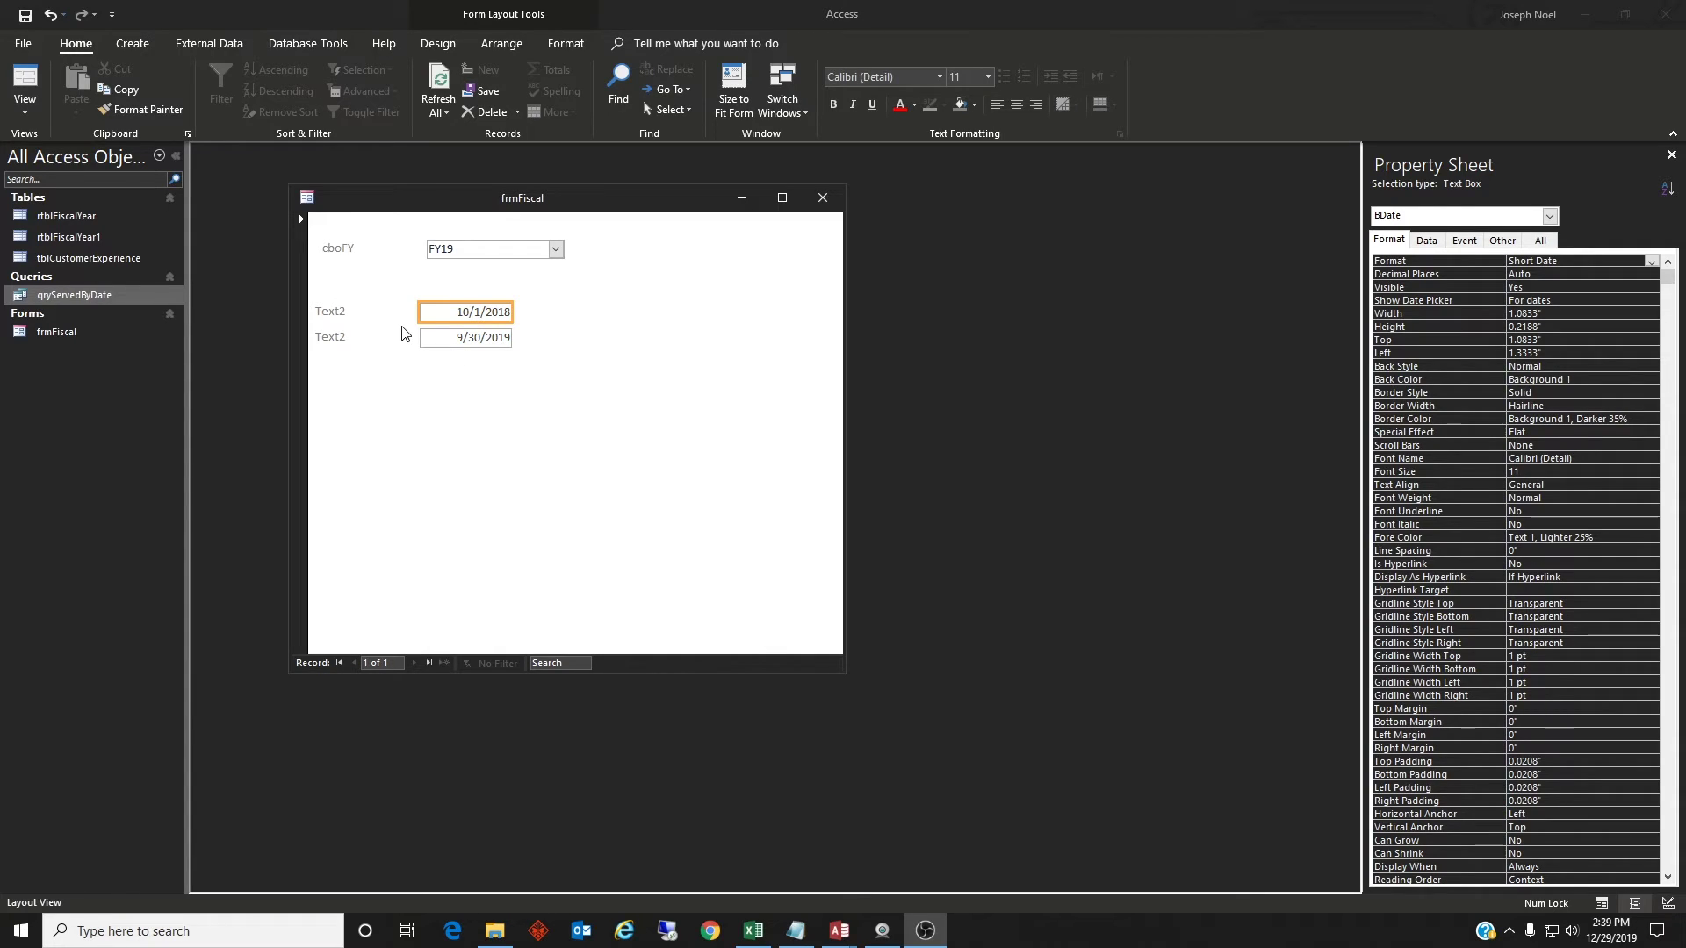
Step: Open qryServedByDate in Design View and widen the Service Date expression column
{"action": "right_click", "coordinate": [67, 297]}
{"action": "left_click", "coordinate": [121, 329]}
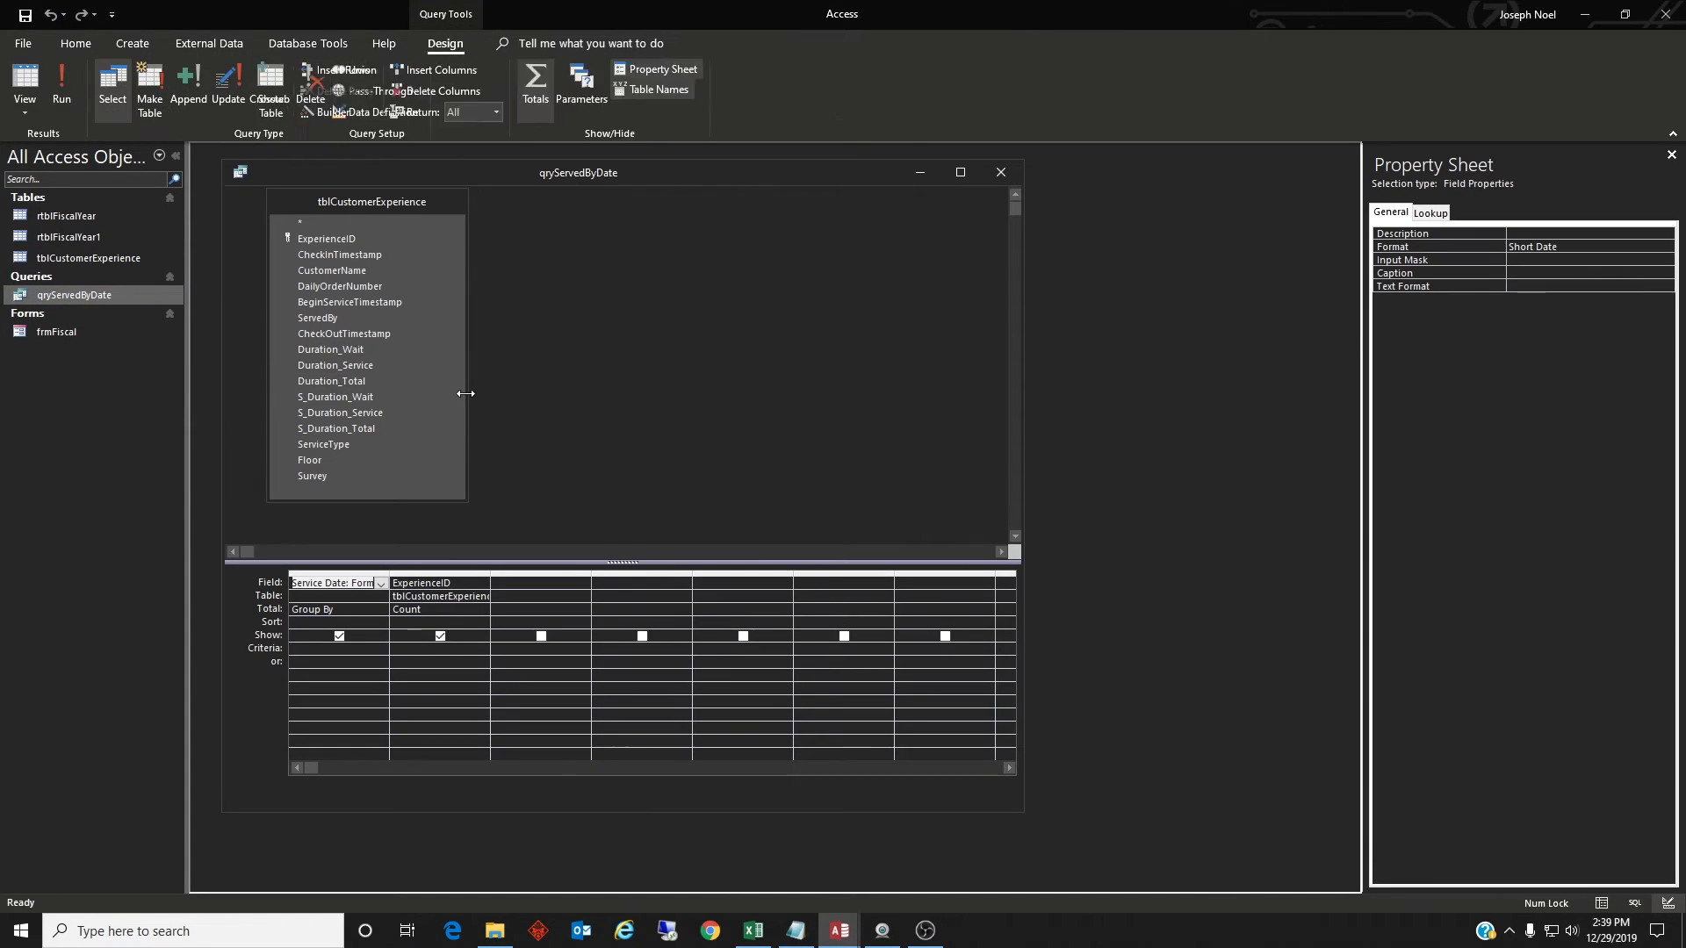
{"action": "left_click", "coordinate": [391, 572]}
{"action": "left_click_drag", "start_coordinate": [391, 573], "coordinate": [466, 572]}
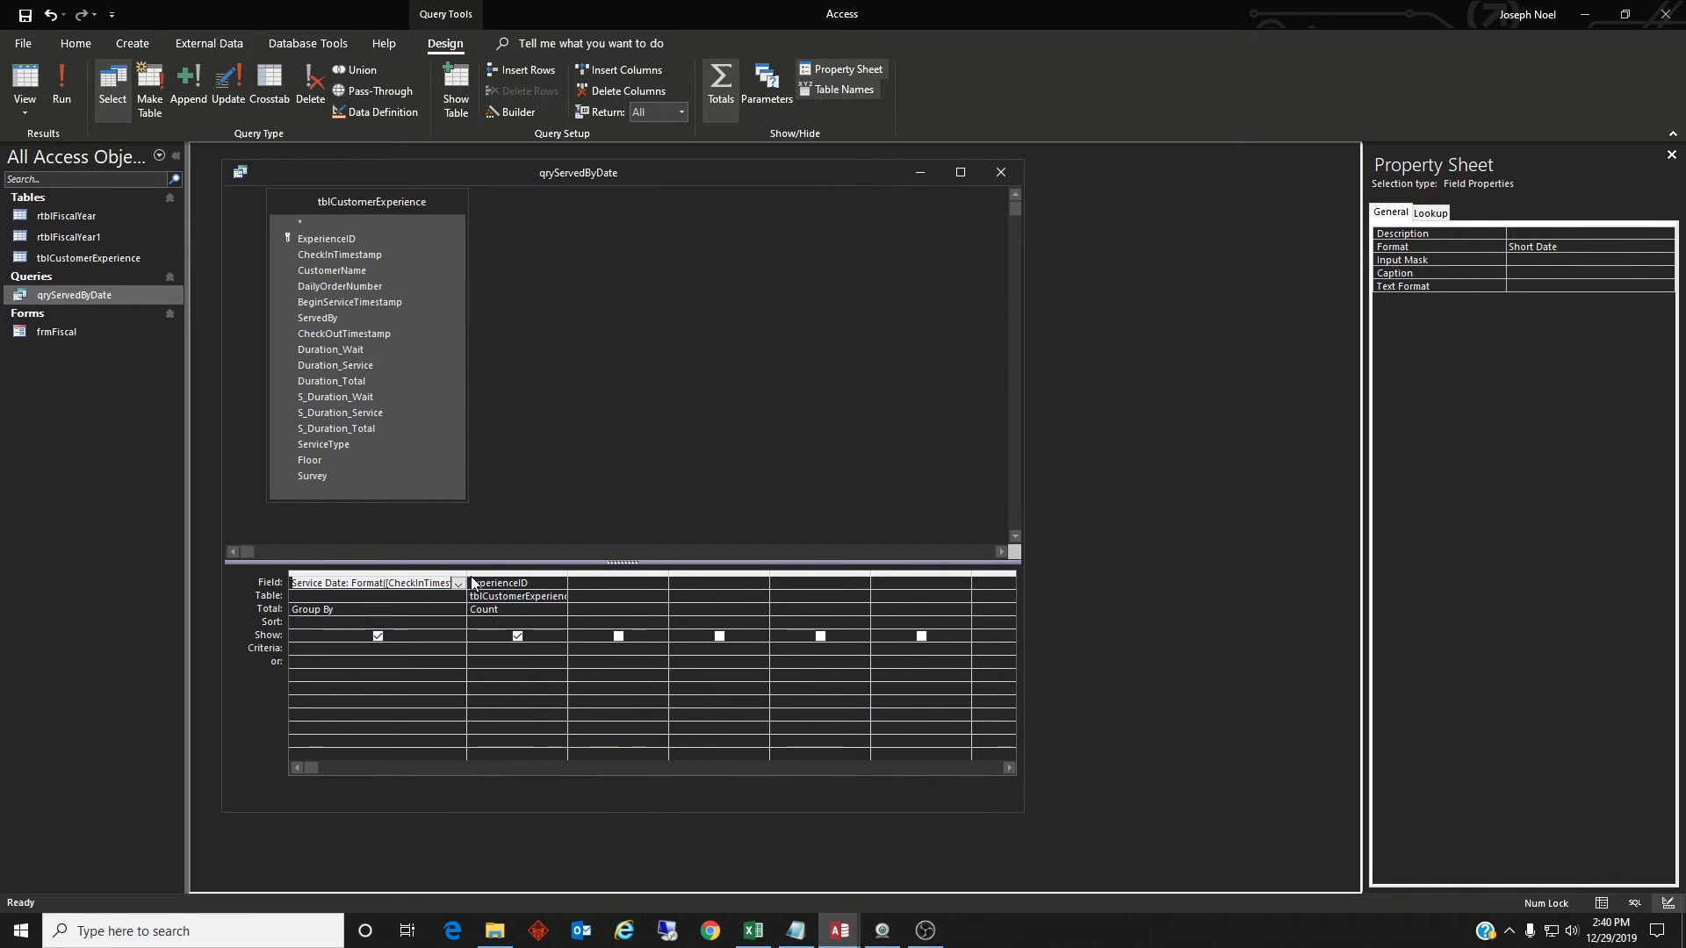
{"action": "left_click_drag", "start_coordinate": [466, 582], "coordinate": [564, 586]}
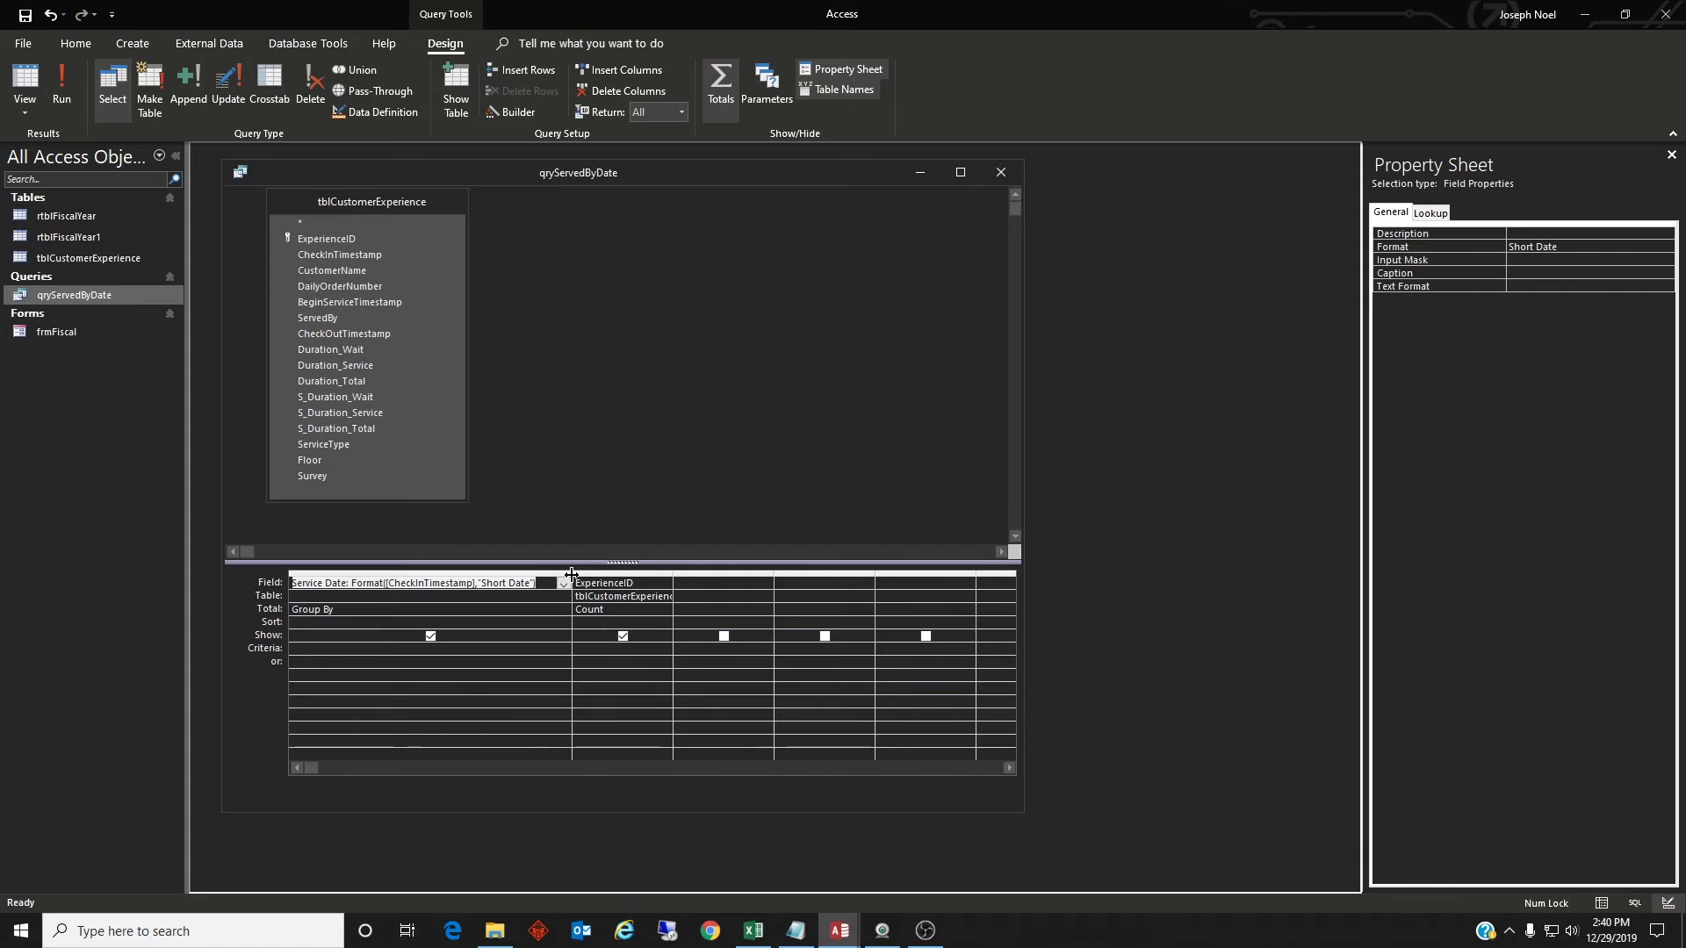
{"action": "left_click_drag", "start_coordinate": [571, 574], "coordinate": [546, 575]}
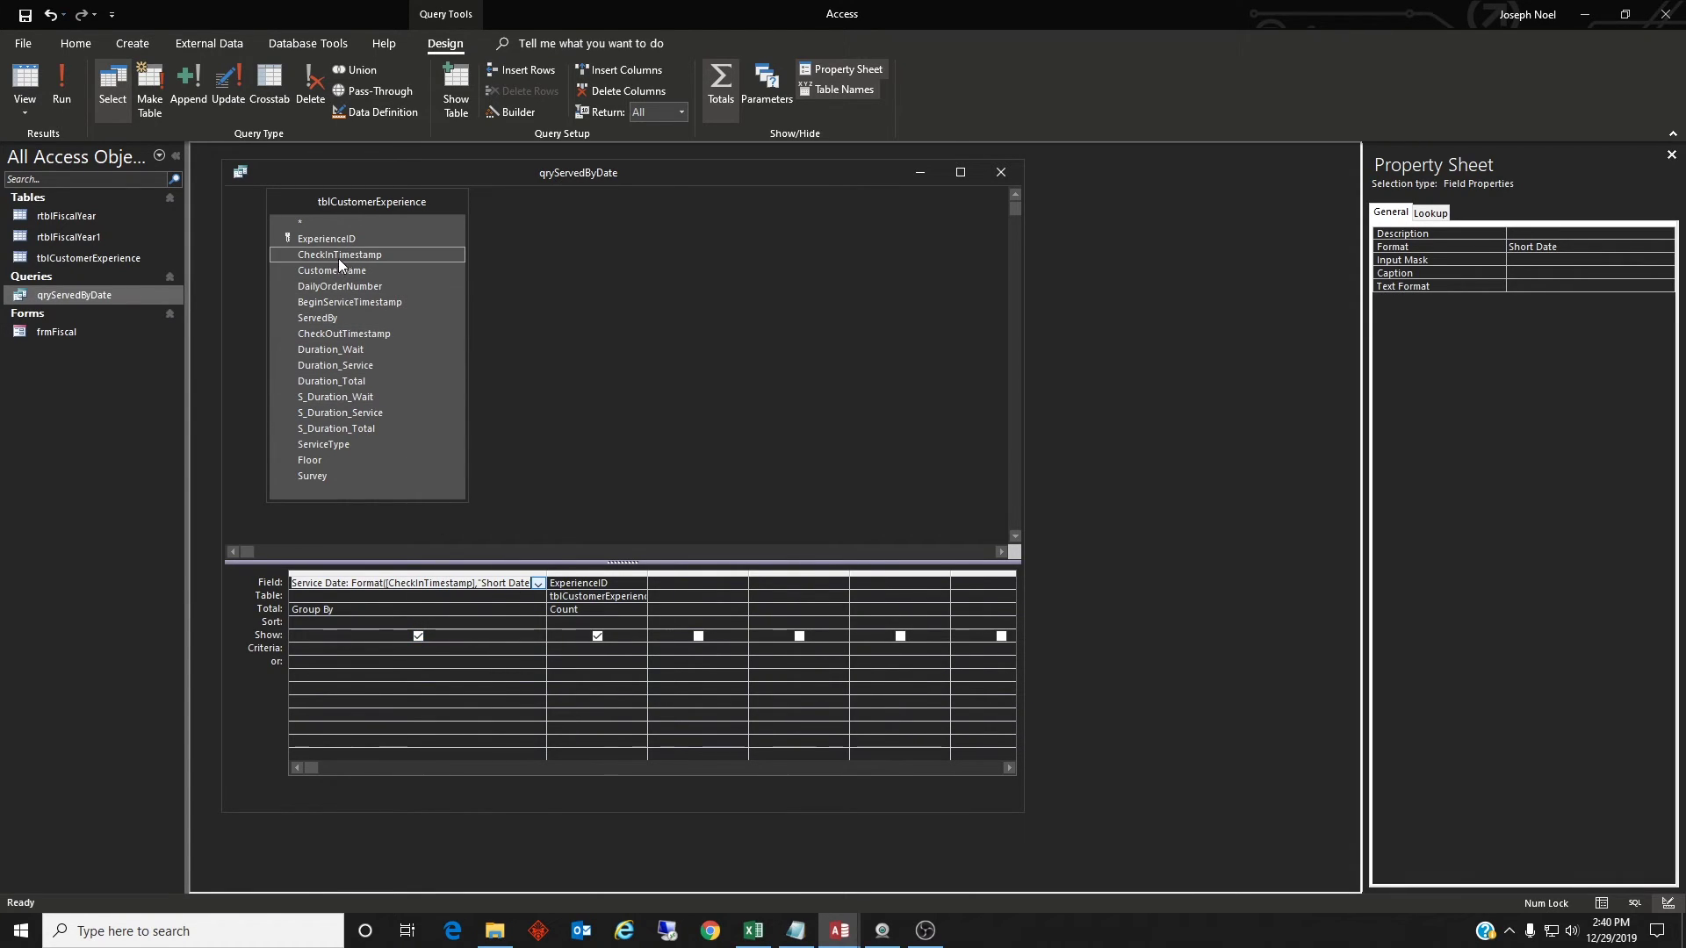
Step: Add CheckInTimestamp to the query grid with its Total set to Where
{"action": "left_click_drag", "start_coordinate": [340, 263], "coordinate": [689, 578]}
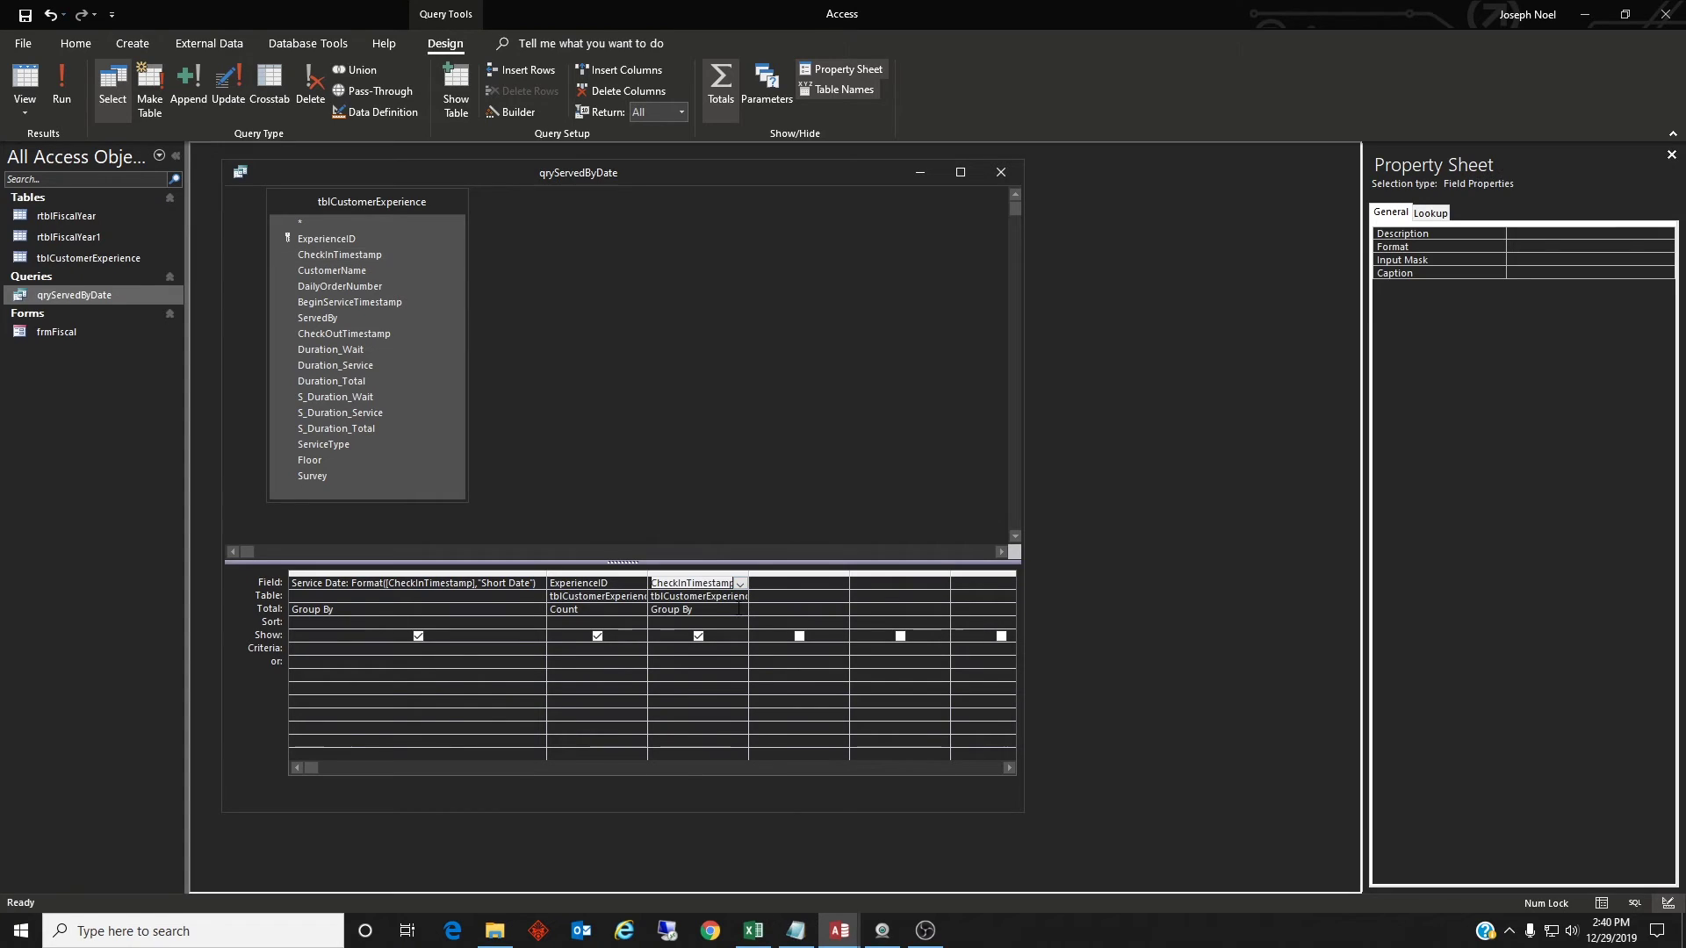
{"action": "left_click", "coordinate": [740, 609]}
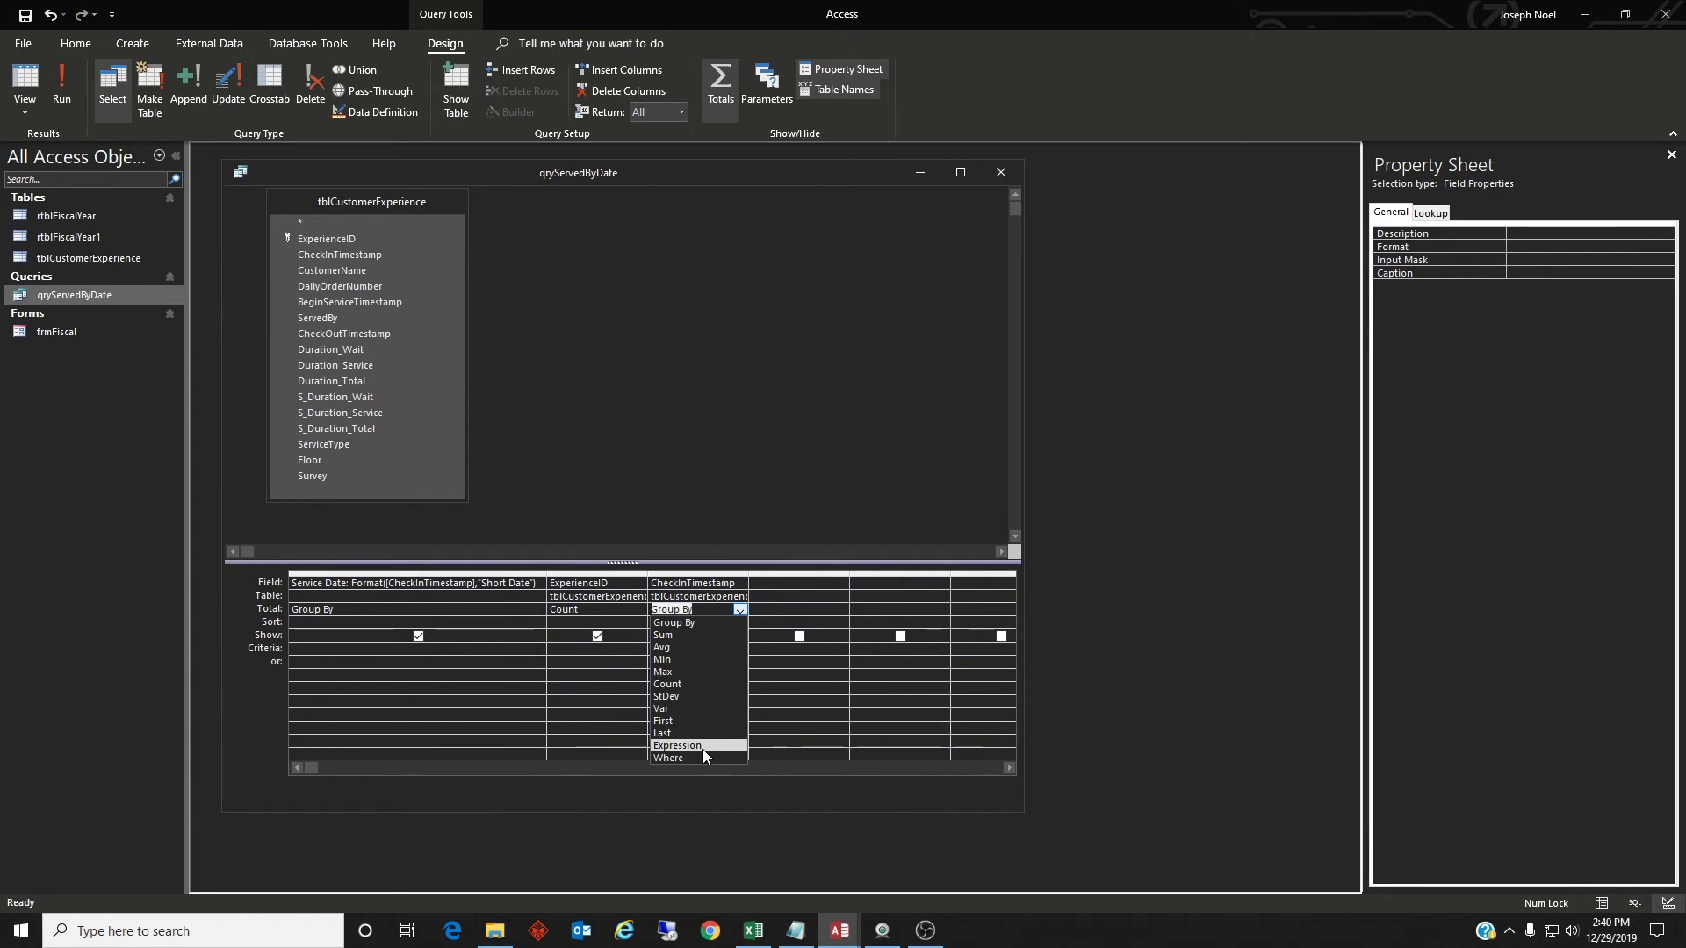
{"action": "left_click", "coordinate": [703, 757]}
{"action": "left_click", "coordinate": [678, 649]}
Step: Build CheckInTimestamp's criteria as >= Forms![frmFiscal]![BDate] and <= Forms![frmFiscal]![EDate]
{"action": "right_click", "coordinate": [678, 650]}
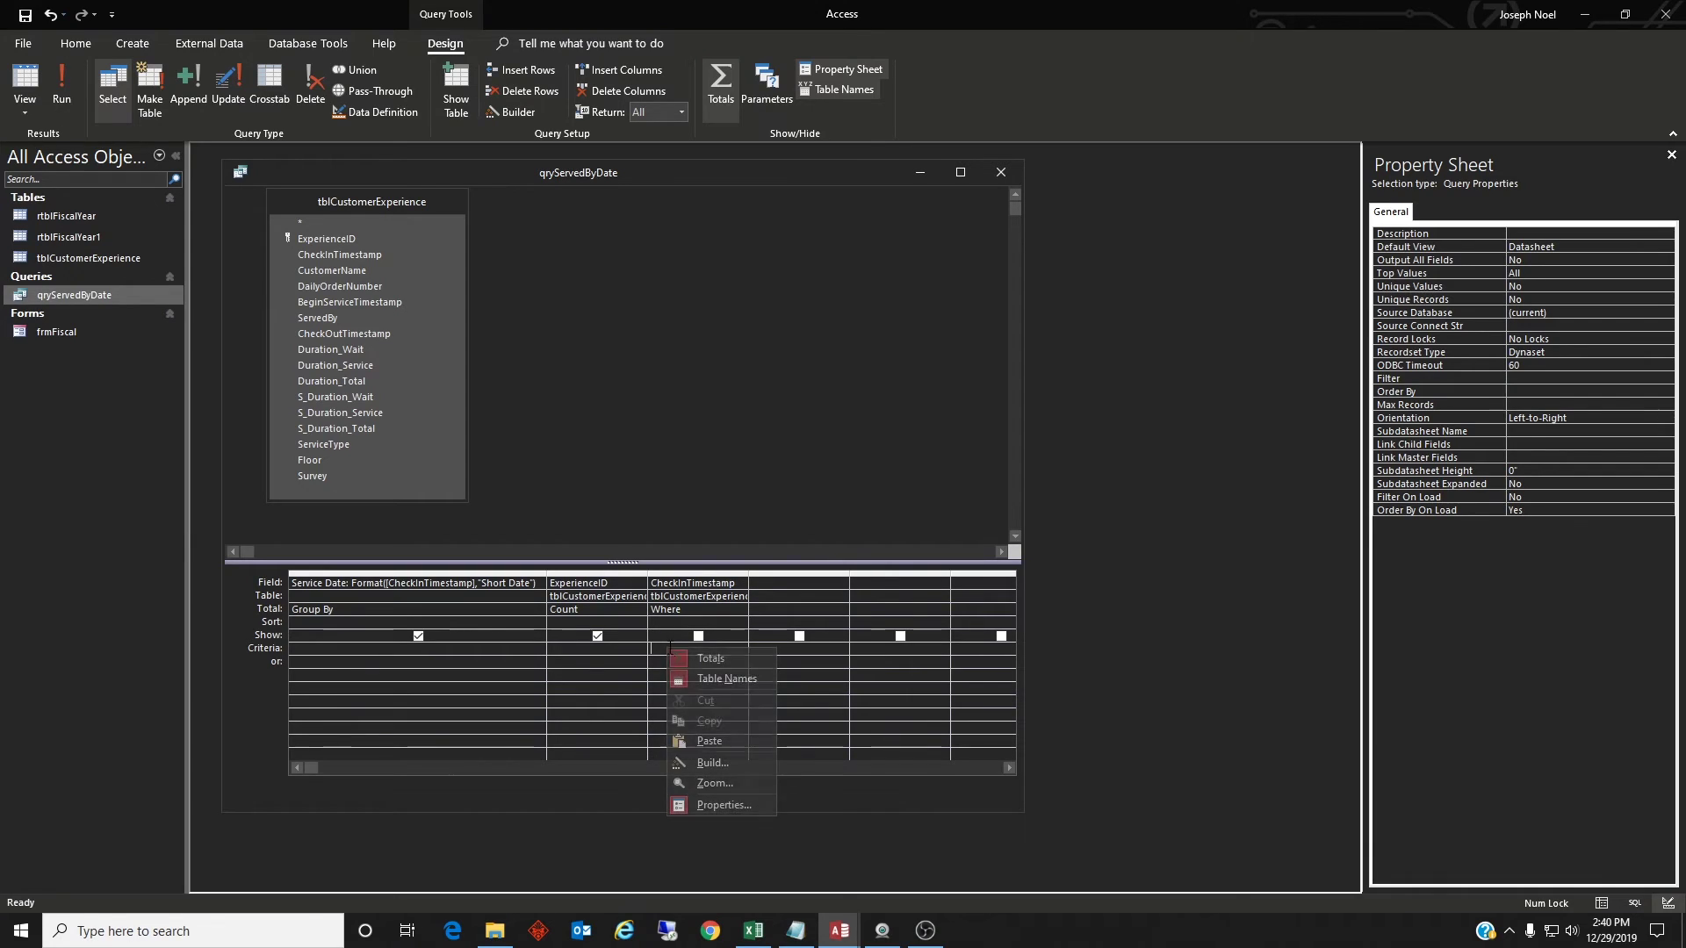
{"action": "left_click", "coordinate": [715, 763]}
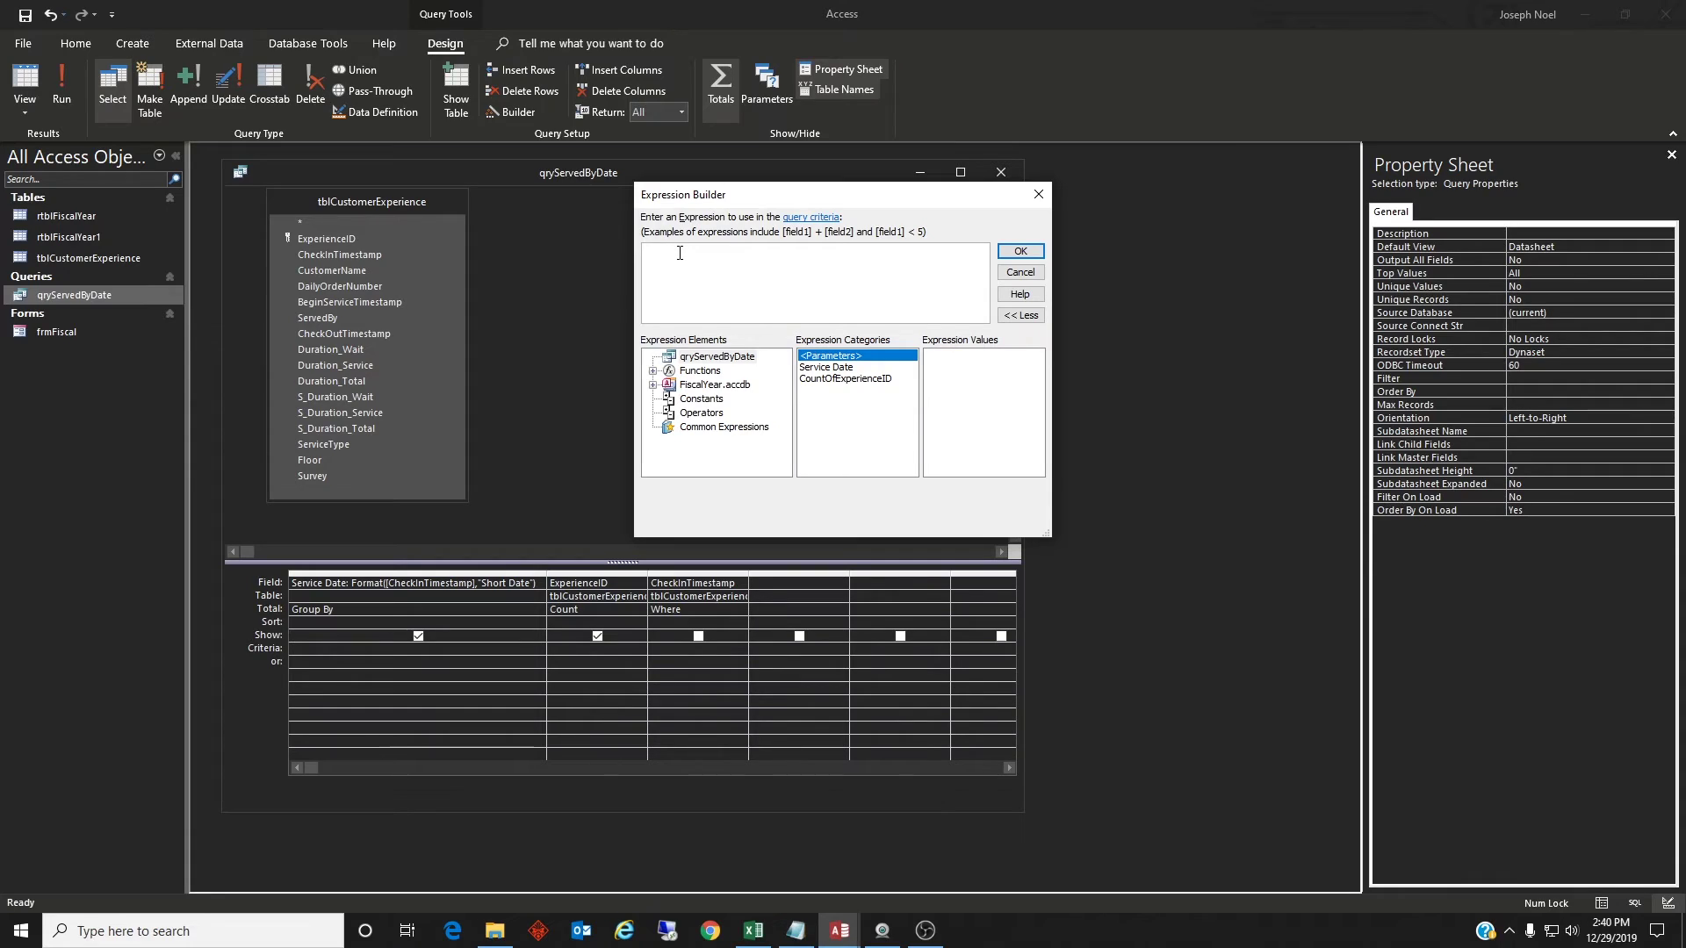
{"action": "type", "text": ">="}
{"action": "left_click", "coordinate": [652, 384]}
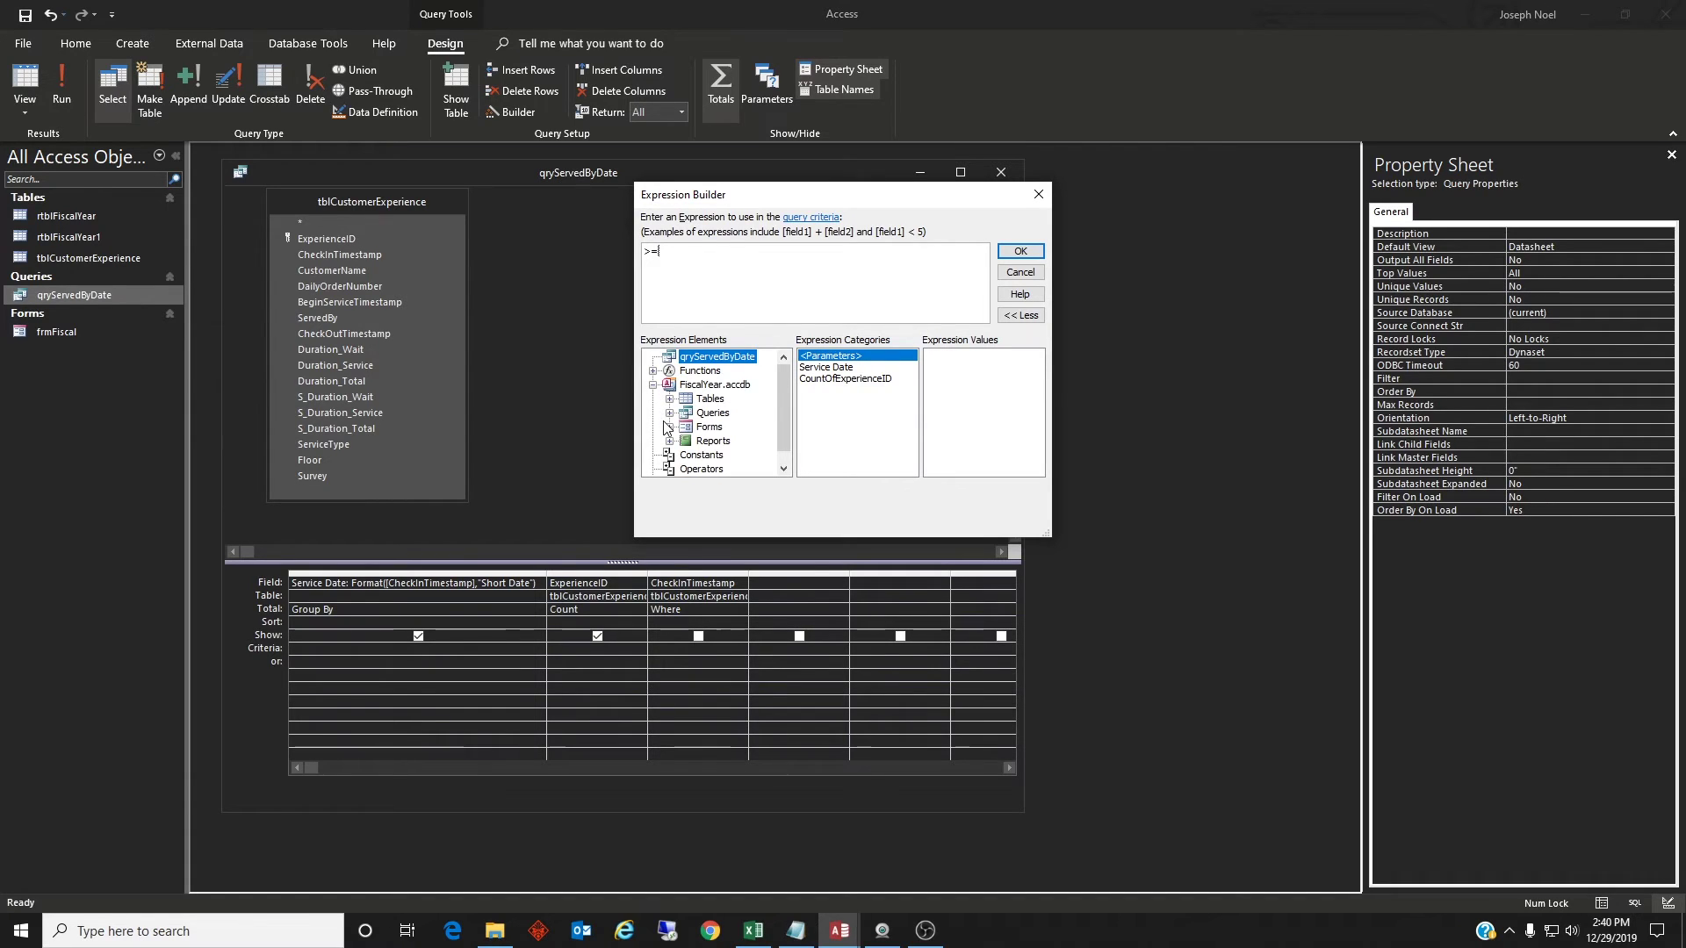
{"action": "left_click", "coordinate": [668, 426]}
{"action": "left_click", "coordinate": [686, 455]}
{"action": "left_click", "coordinate": [725, 473]}
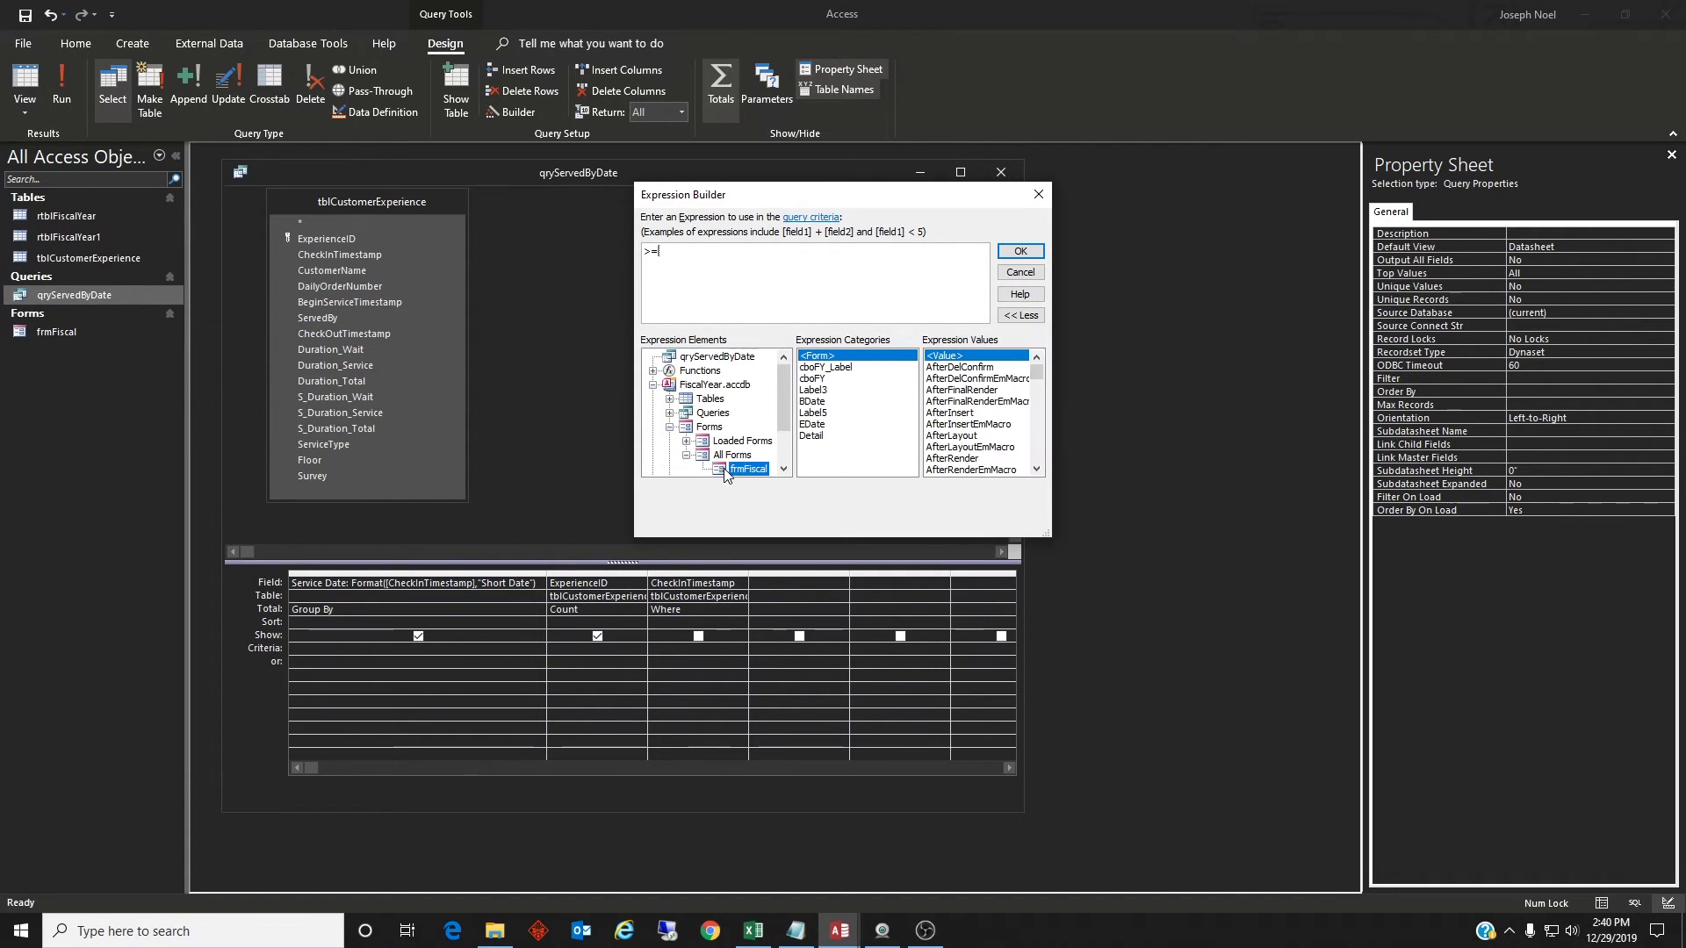
{"action": "double_click", "coordinate": [814, 402]}
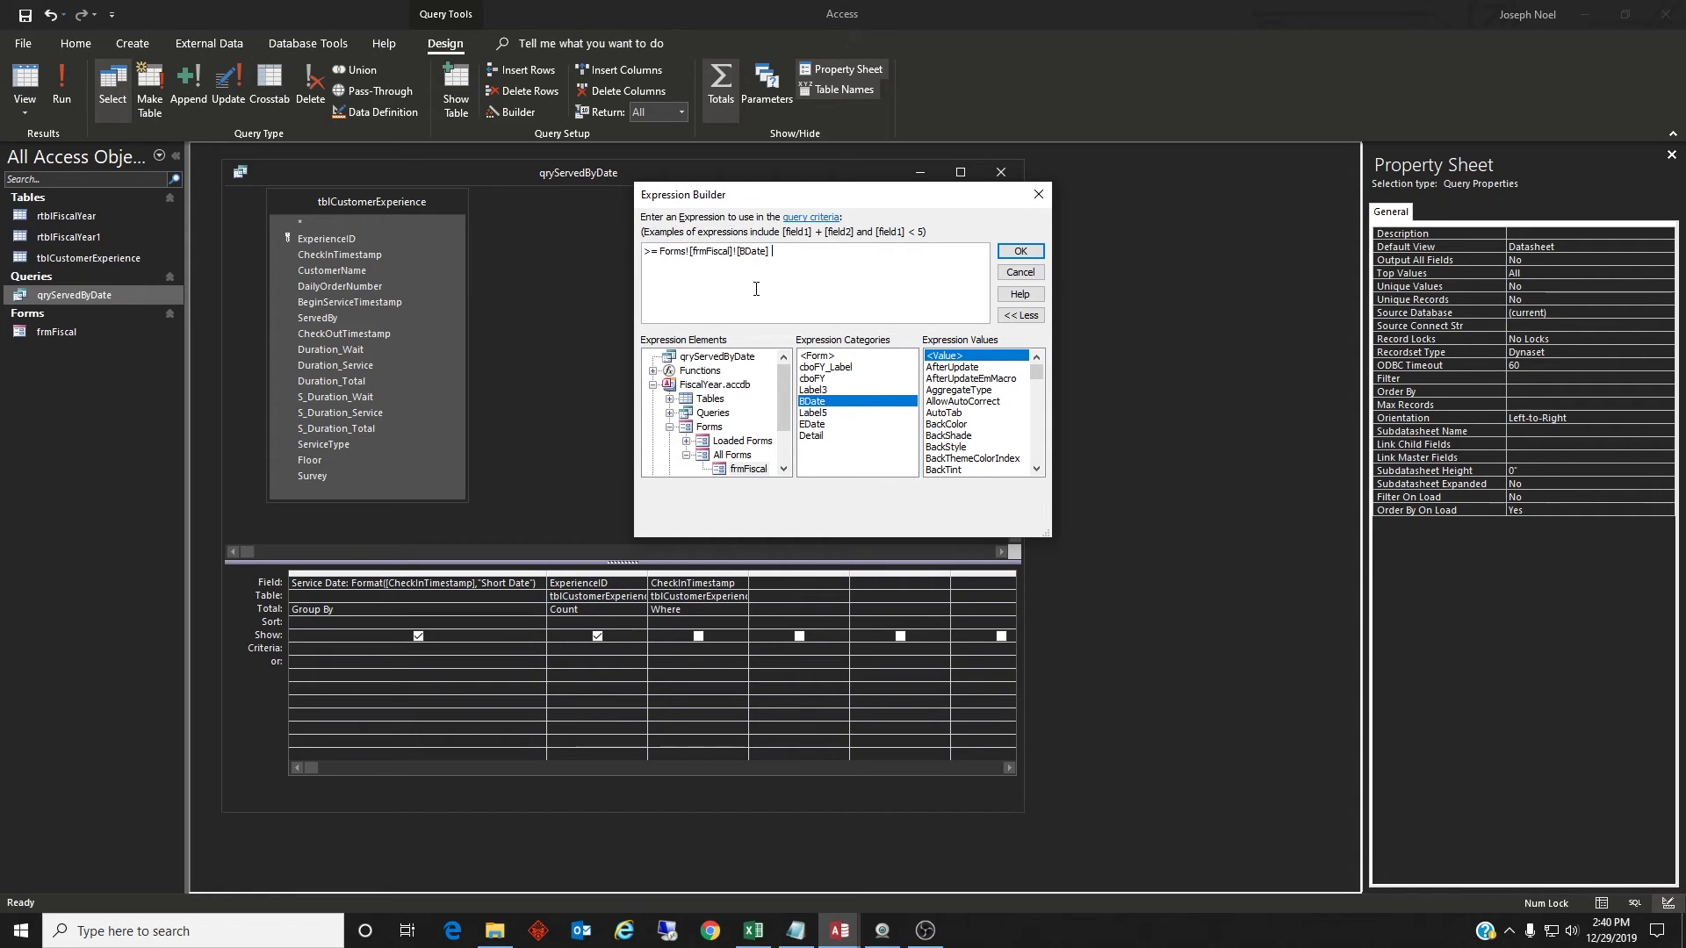
{"action": "type", "text": "and <="}
{"action": "left_click", "coordinate": [813, 426]}
{"action": "double_click", "coordinate": [813, 425]}
{"action": "left_click", "coordinate": [1021, 252]}
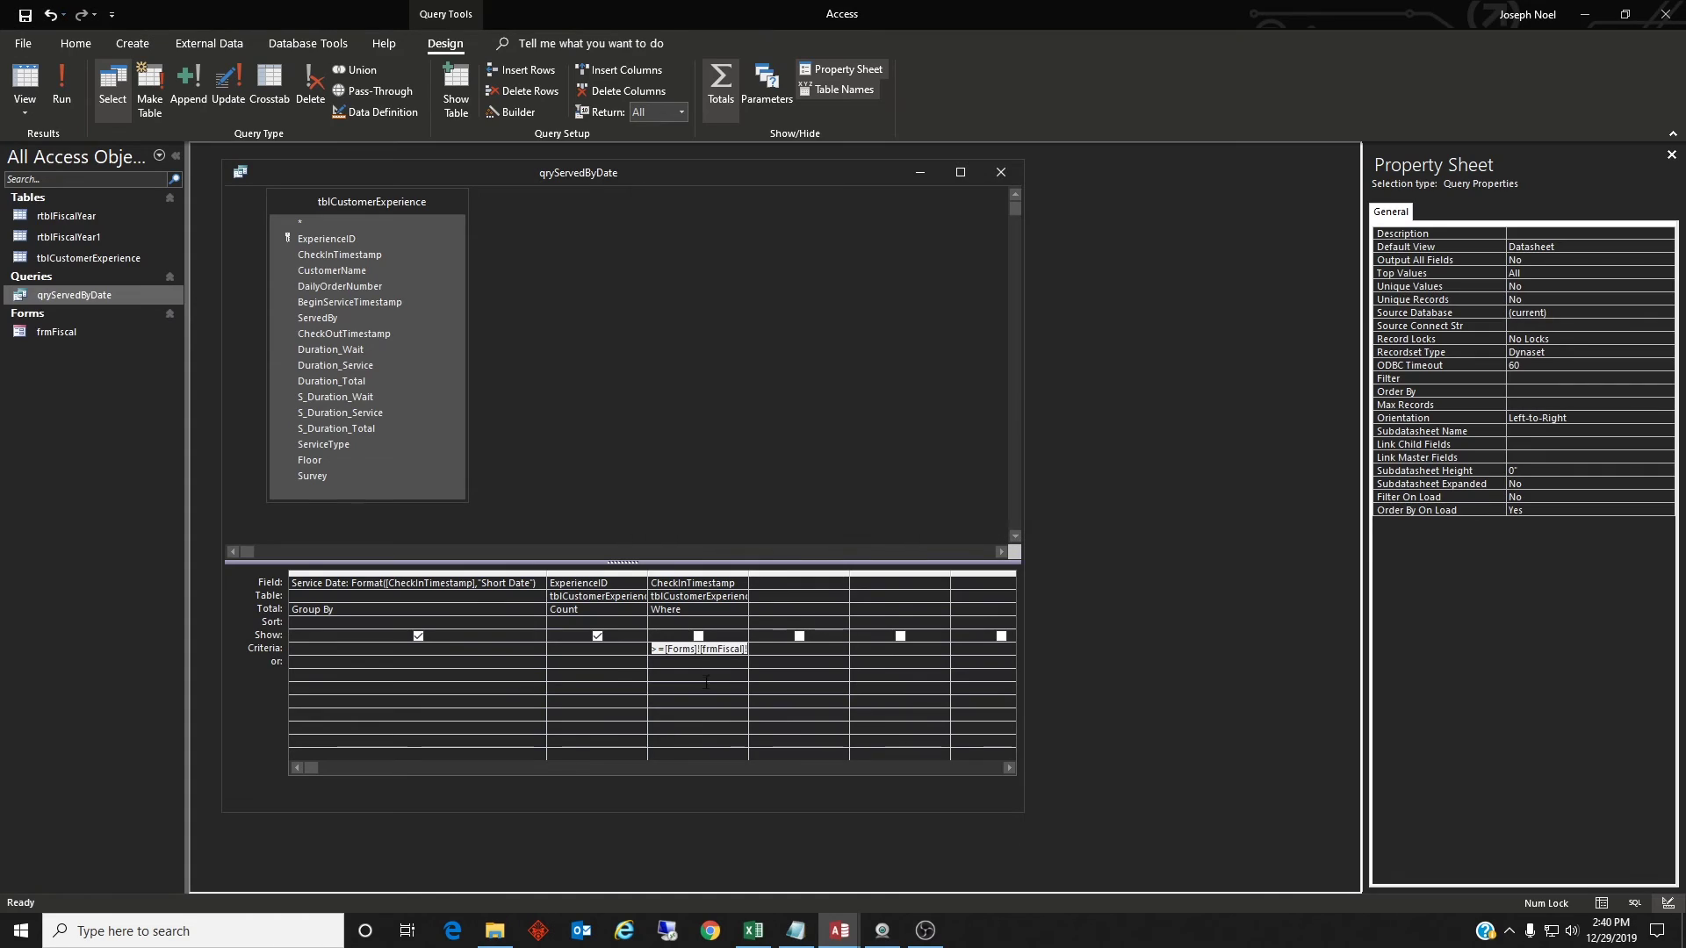
Step: Run qryServedByDate beside frmFiscal and select the January 2019 result rows
{"action": "left_click", "coordinate": [25, 85]}
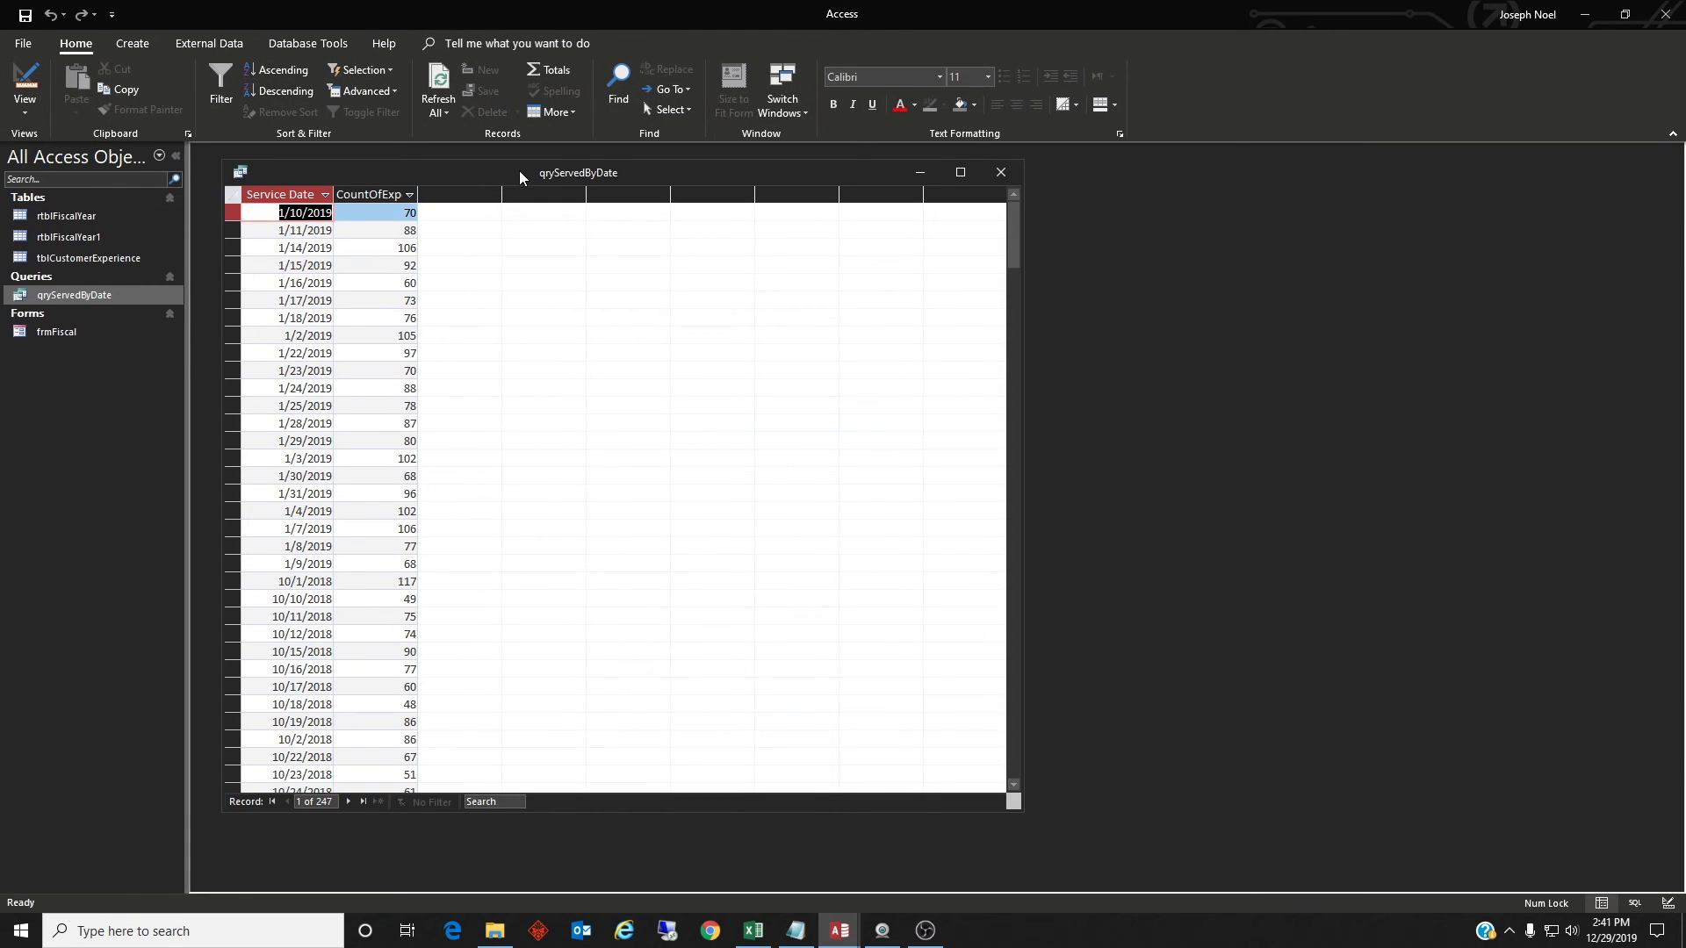
{"action": "left_click_drag", "start_coordinate": [519, 170], "coordinate": [875, 183]}
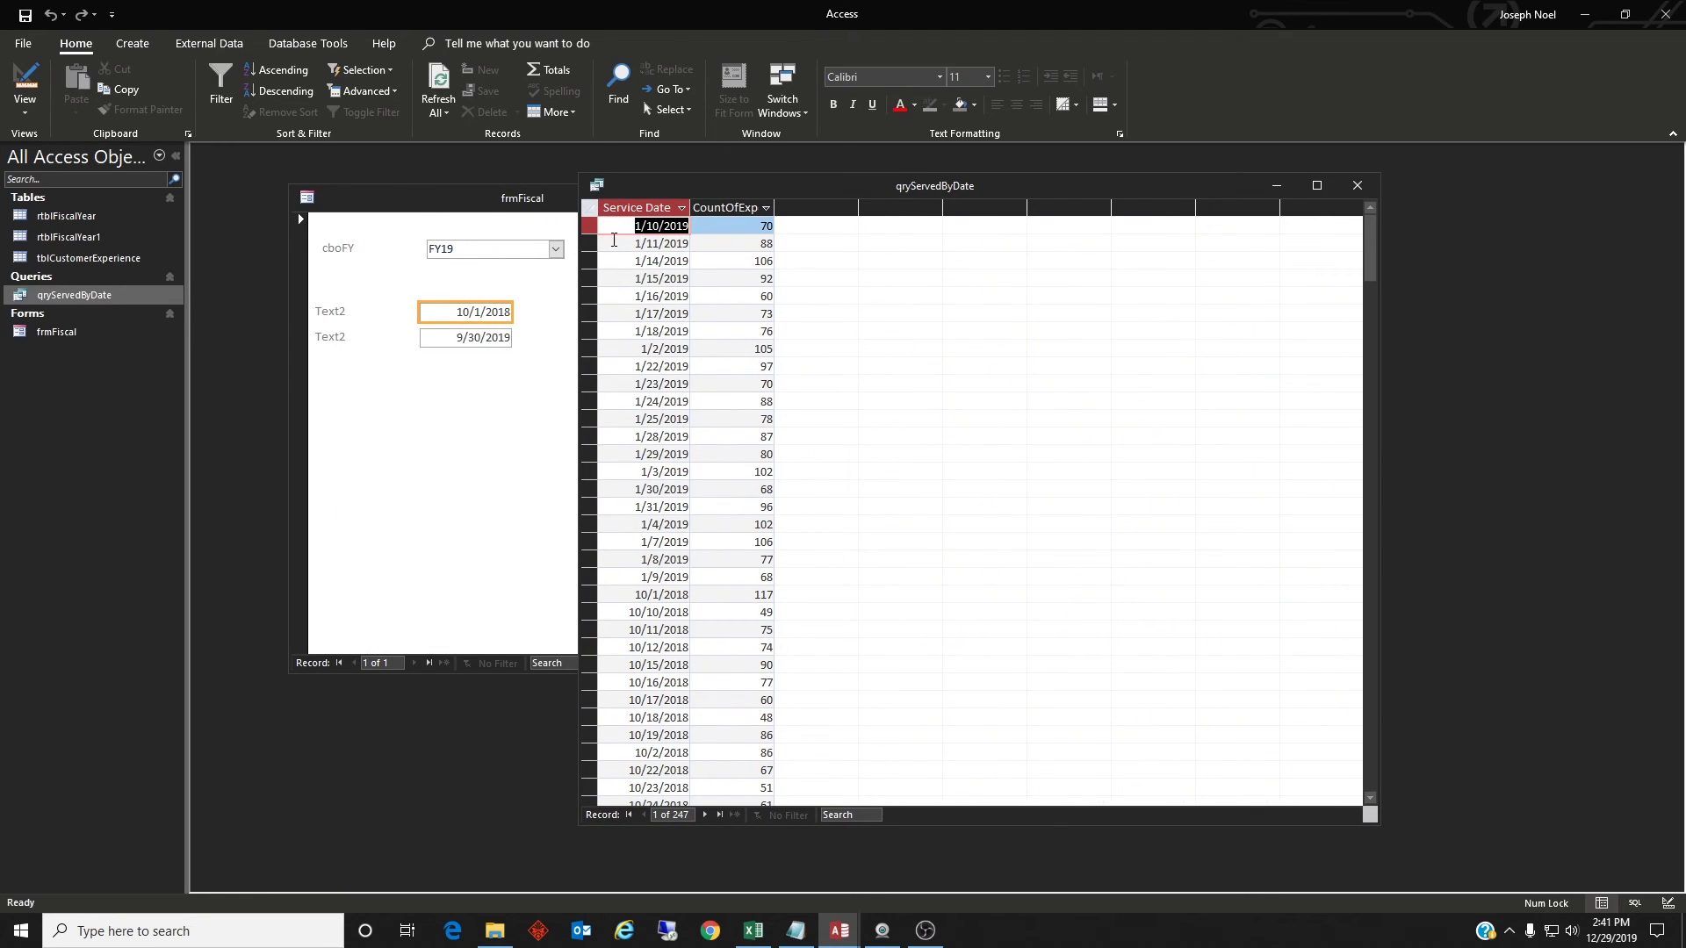
{"action": "left_click_drag", "start_coordinate": [590, 228], "coordinate": [595, 236]}
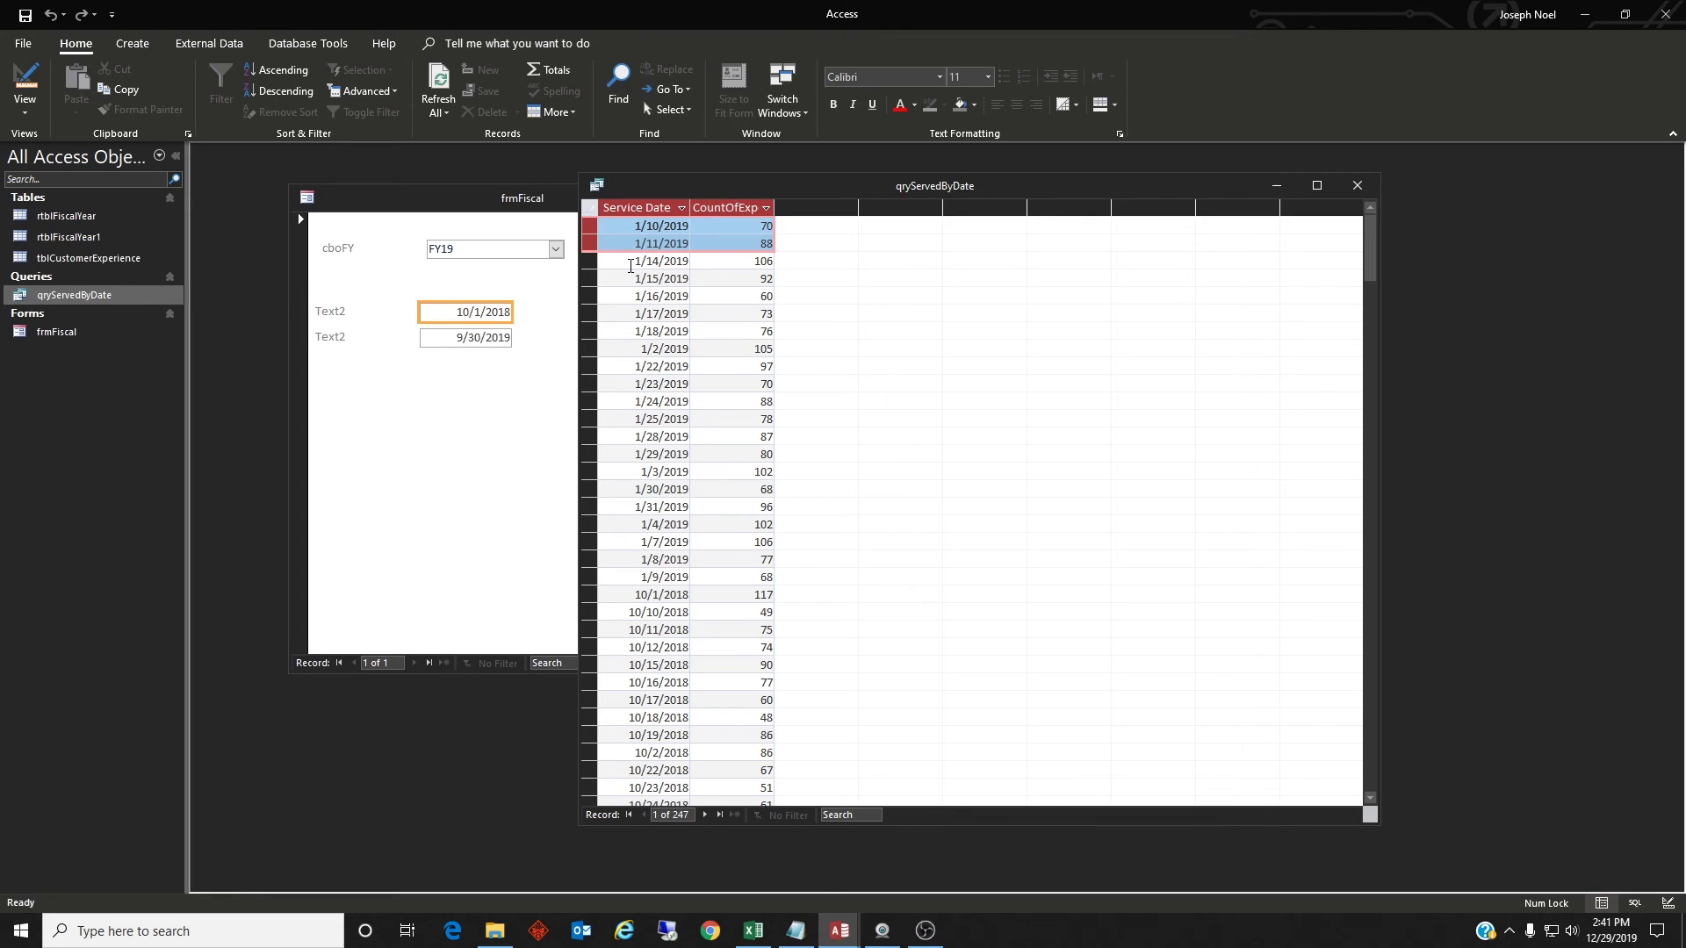
{"action": "left_click_drag", "start_coordinate": [591, 261], "coordinate": [594, 334]}
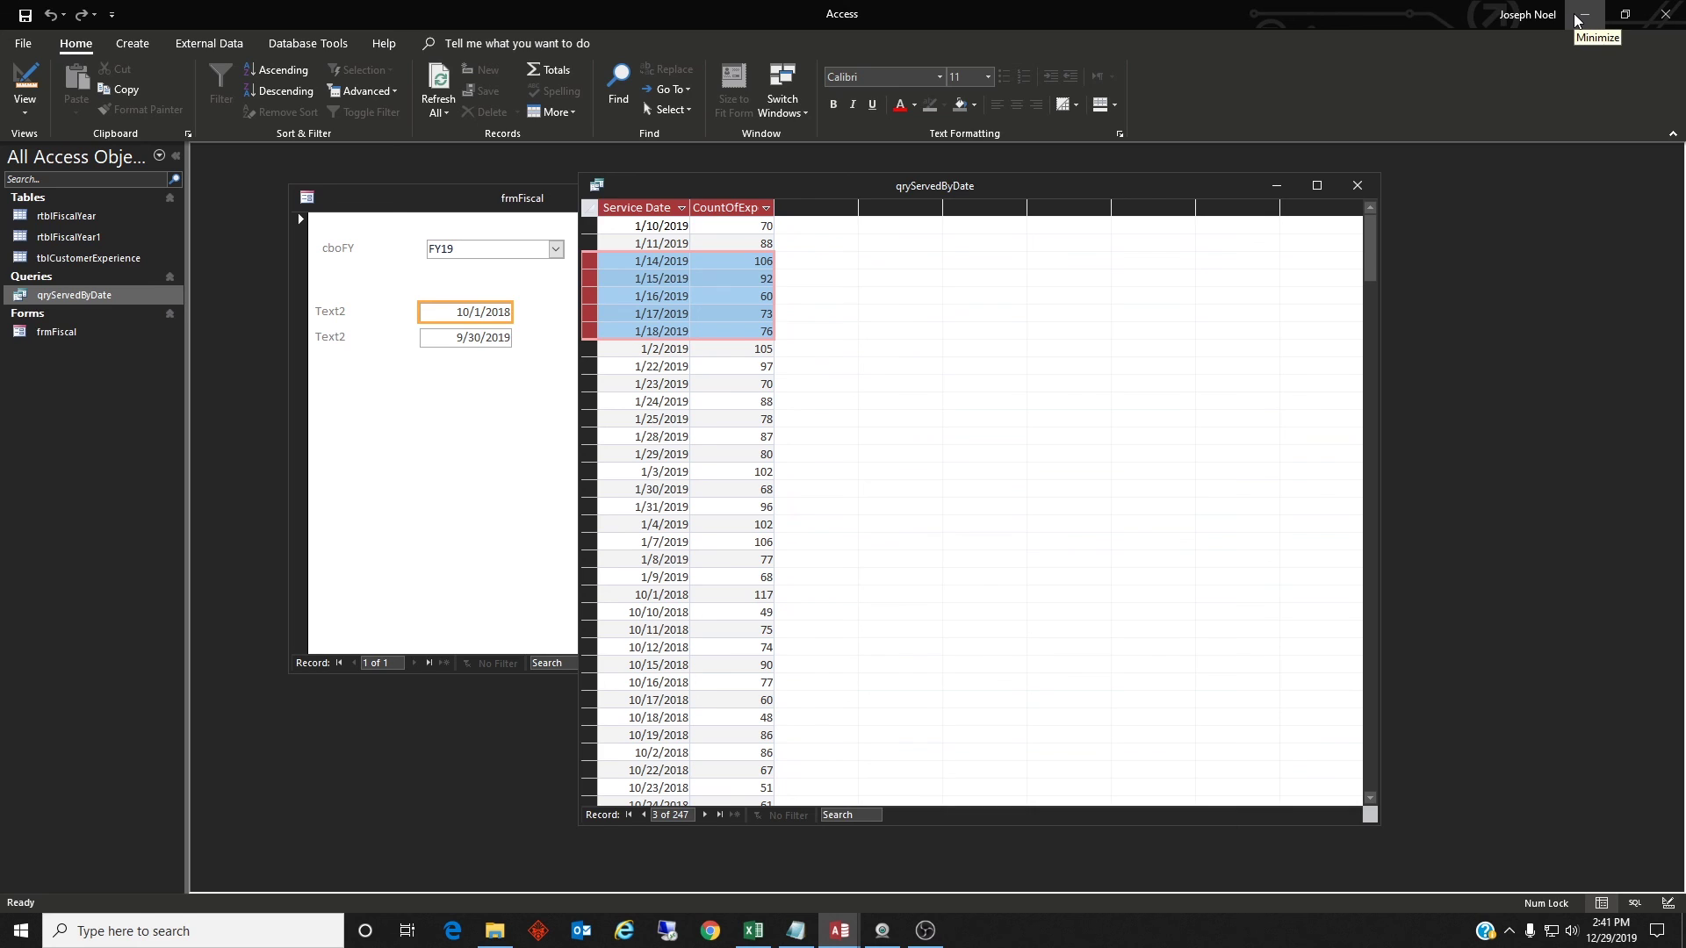
Step: Minimize Access and then Excel, leaving the desktop and webcam preview
{"action": "left_click", "coordinate": [1583, 15]}
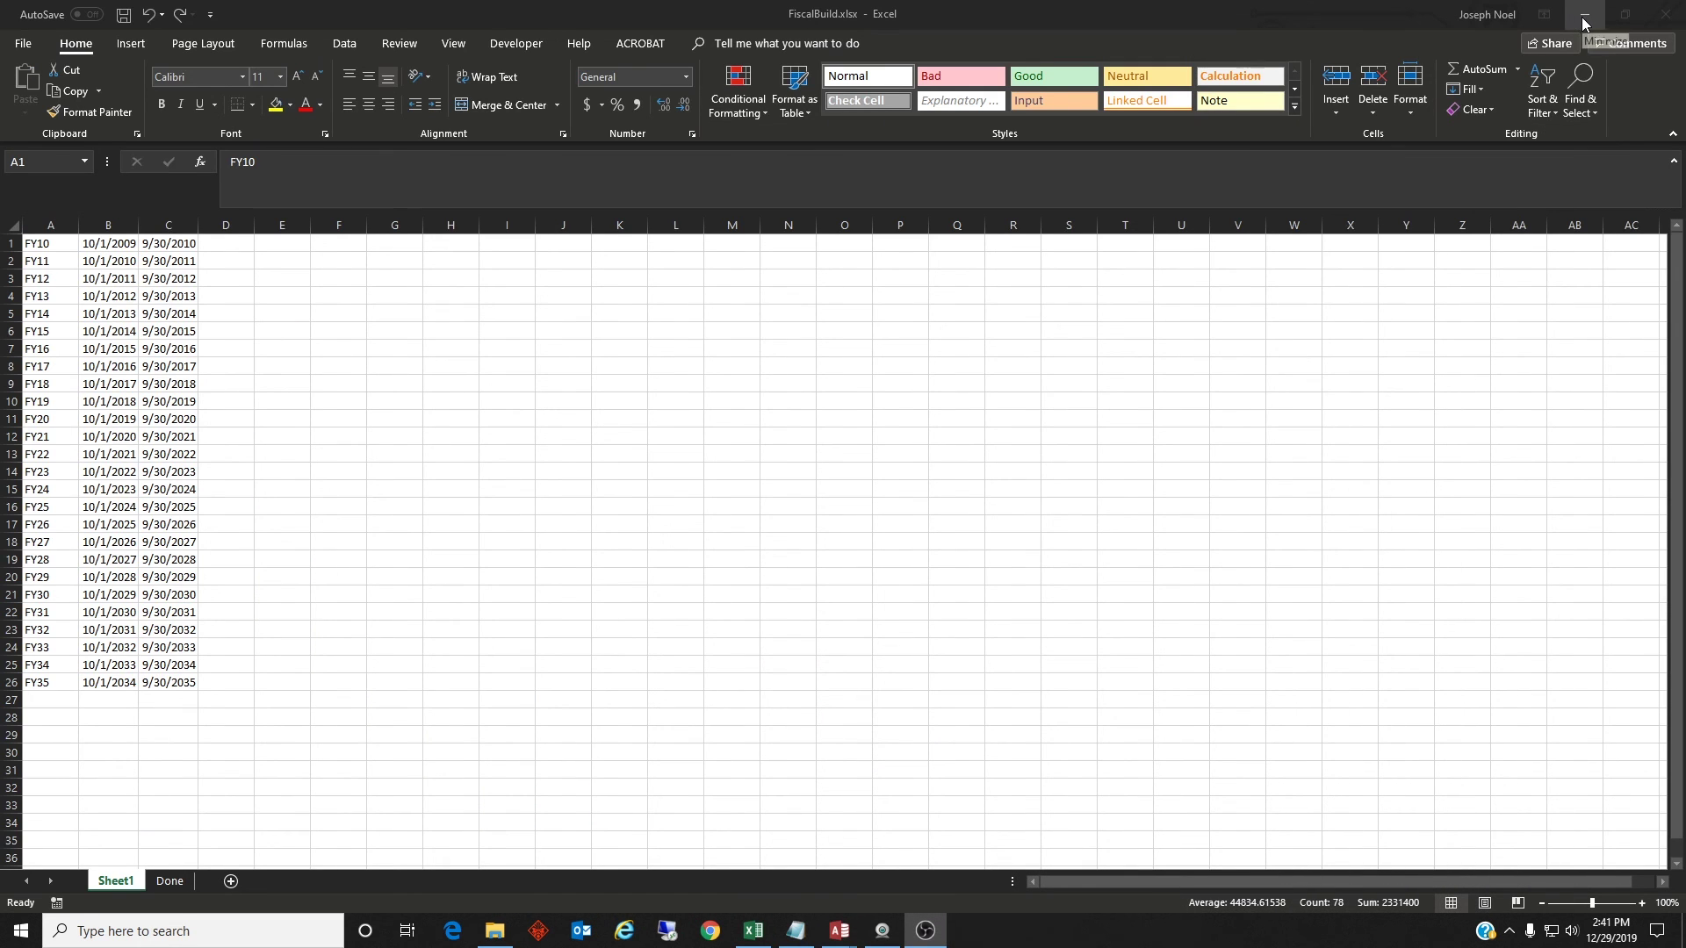
{"action": "left_click", "coordinate": [1583, 15]}
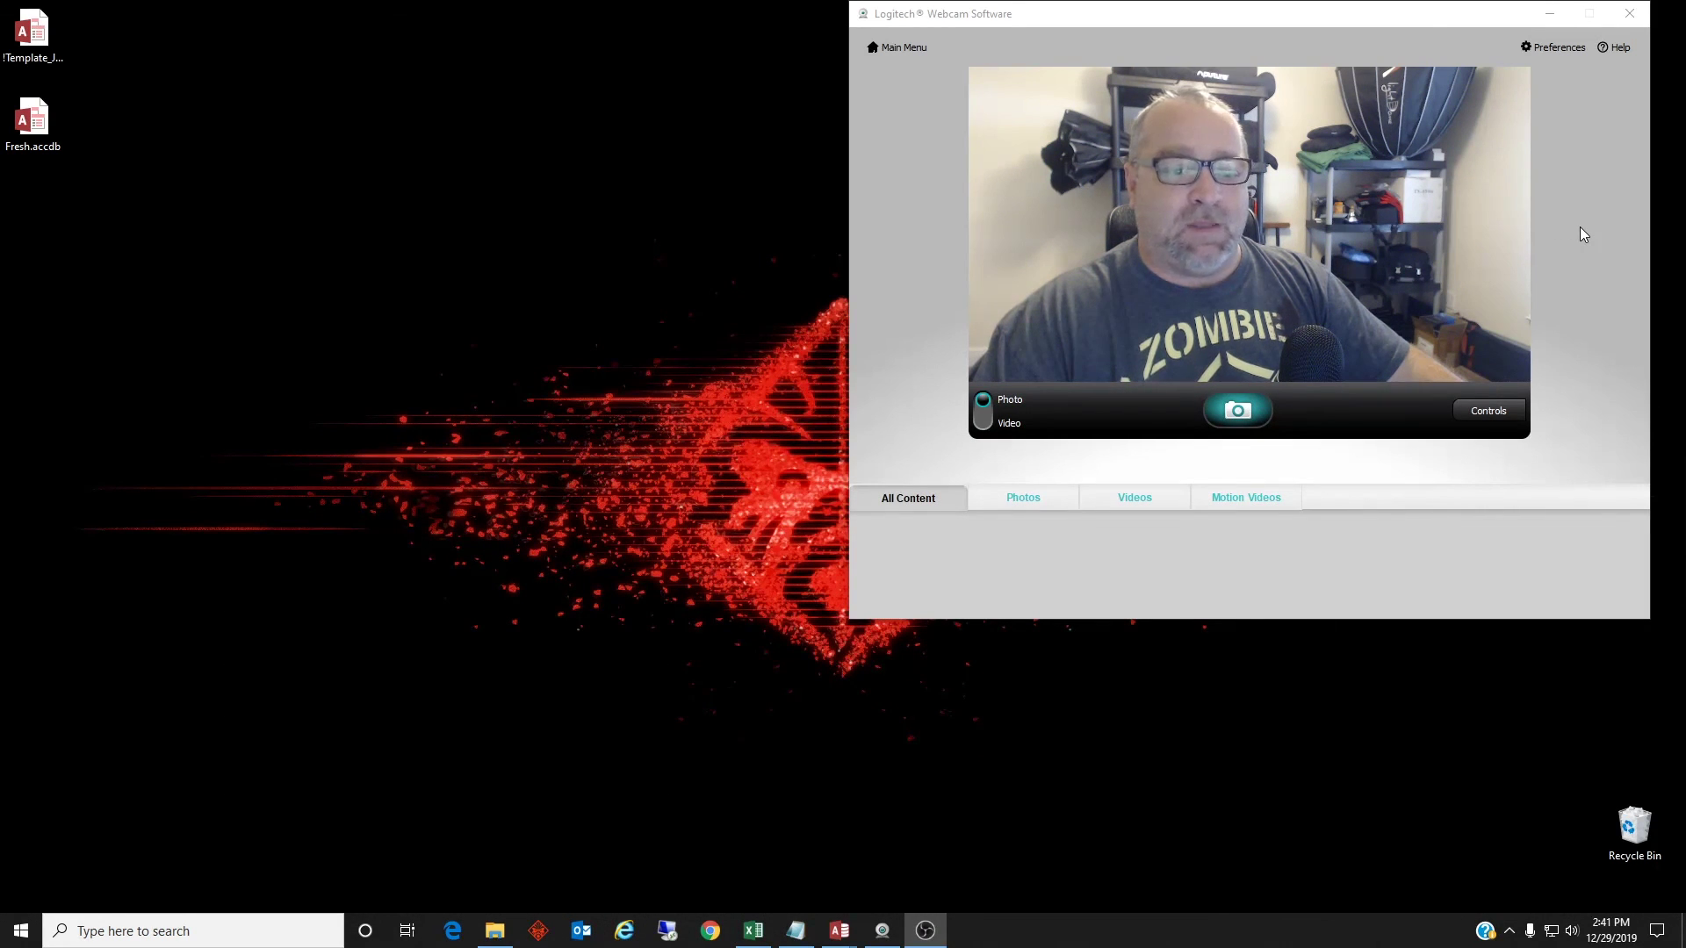